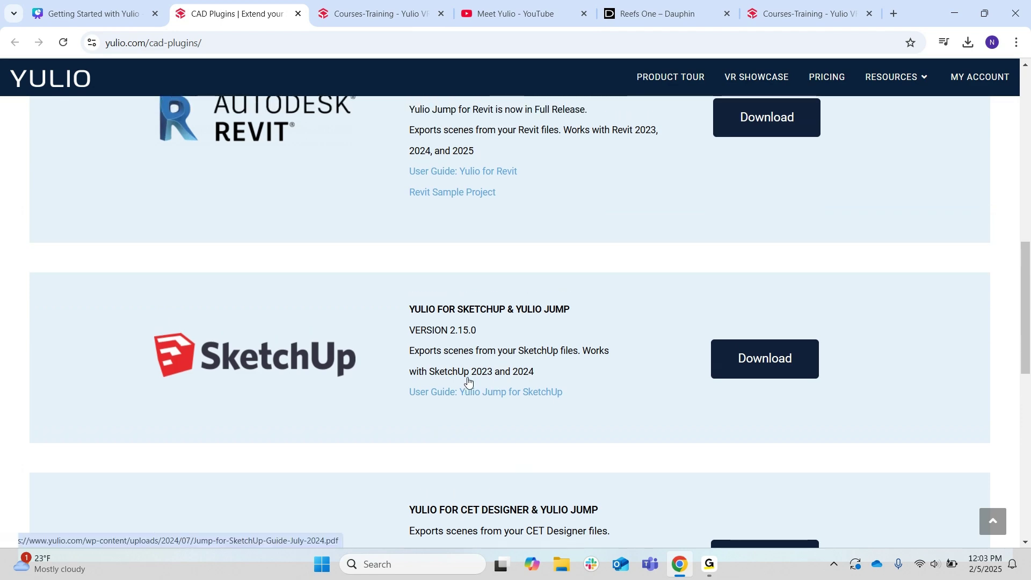
- Look through the SketchUp and CET Designer plugin downloads and the courses offered on the Yulio Training Portal
{"action": "scroll", "coordinate": [468, 379], "scroll_direction": "down", "scroll_amount": 1}
{"action": "scroll", "coordinate": [468, 378], "scroll_direction": "down", "scroll_amount": 3}
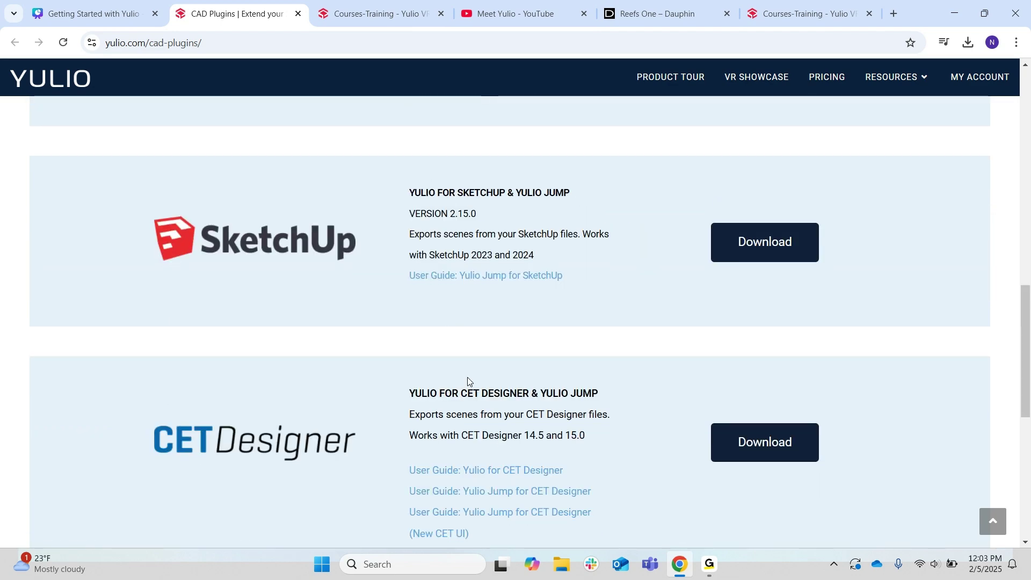
{"action": "left_click", "coordinate": [347, 14]}
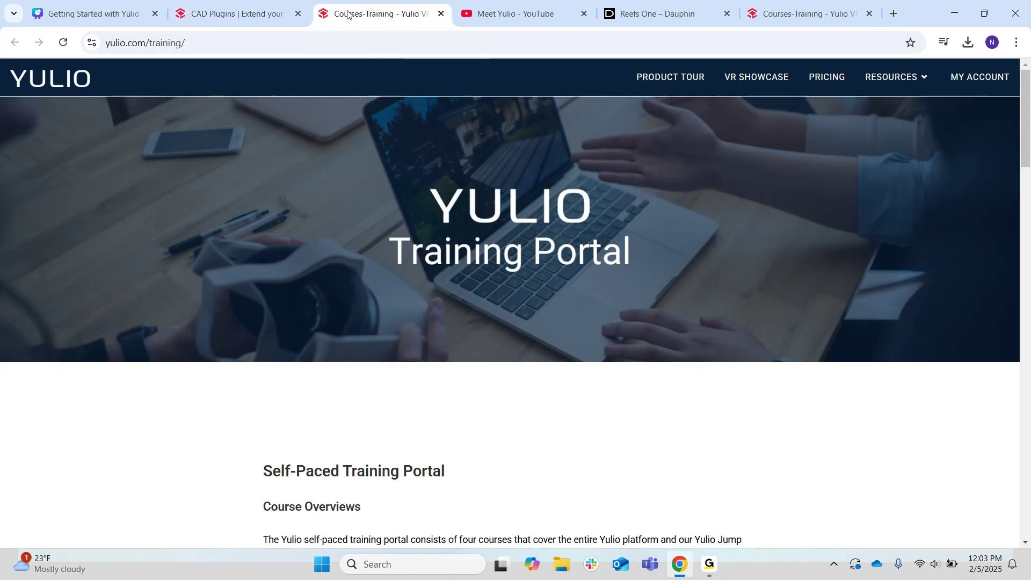
{"action": "scroll", "coordinate": [442, 428], "scroll_direction": "down", "scroll_amount": 15}
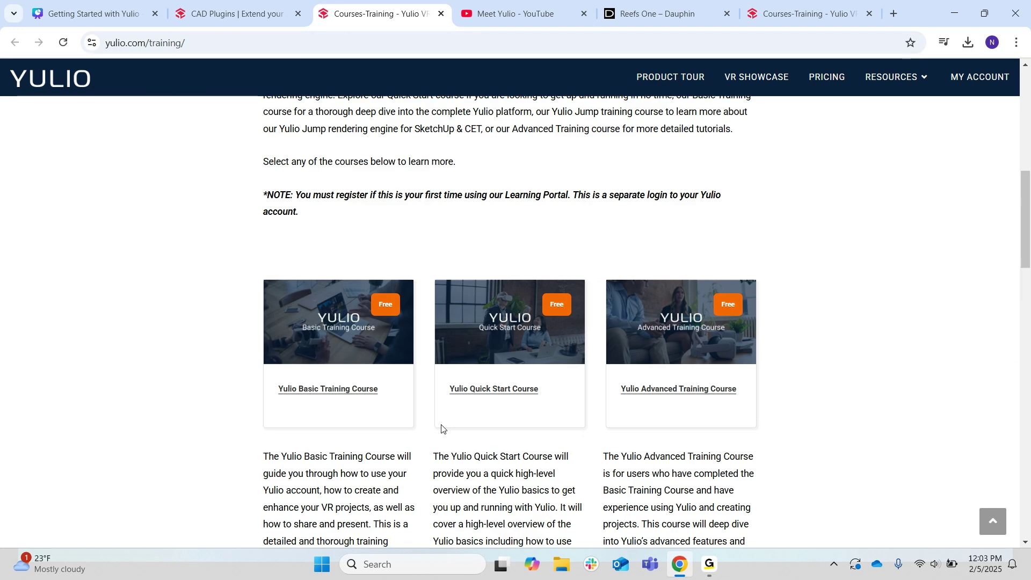
{"action": "scroll", "coordinate": [441, 428], "scroll_direction": "down", "scroll_amount": 2}
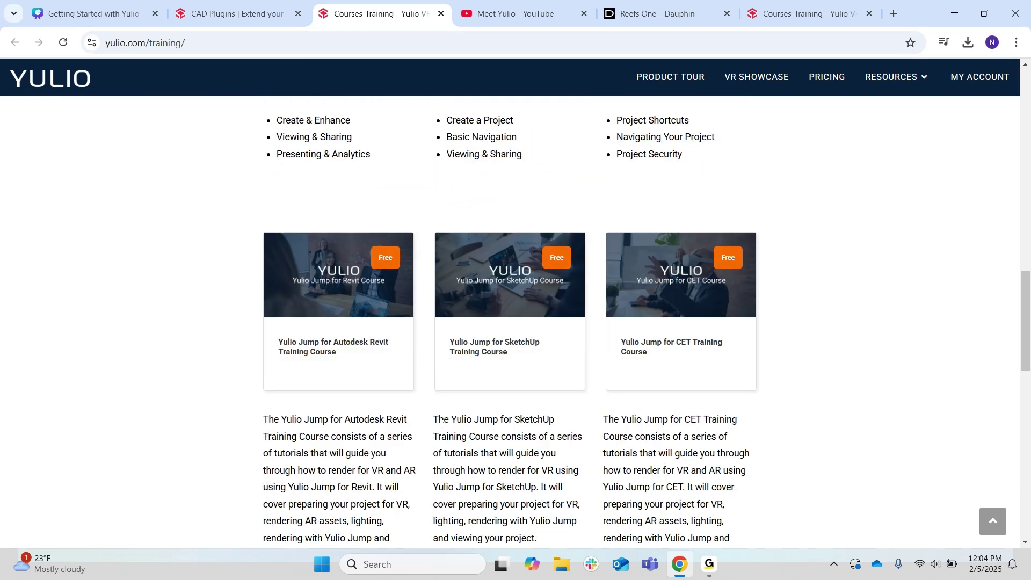
{"action": "scroll", "coordinate": [442, 425], "scroll_direction": "up", "scroll_amount": 1}
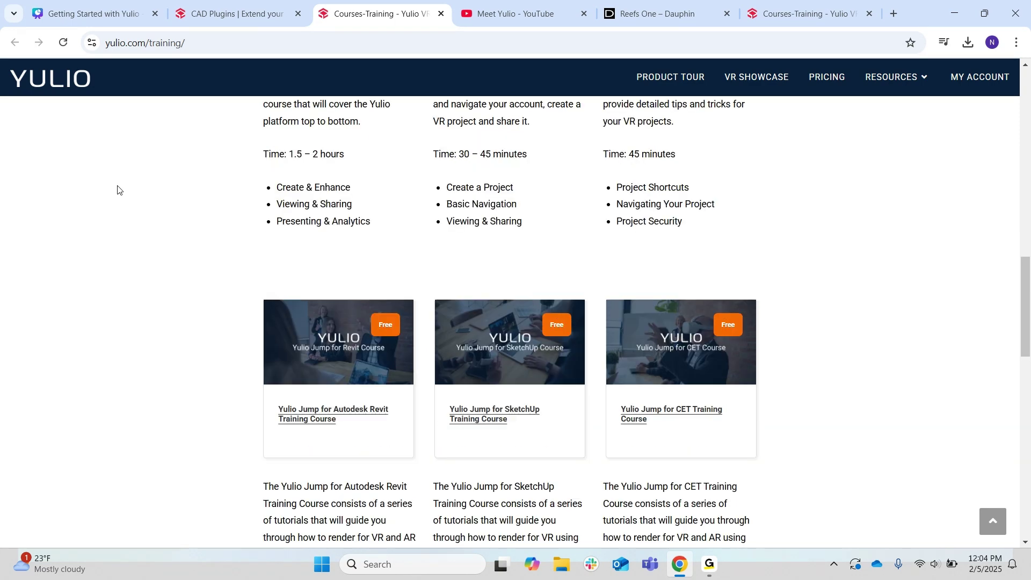
- Switch to the Getting Started with Yulio presentation in Canva and advance past the Learn About Yulio Jump slide in full screen
{"action": "left_click", "coordinate": [94, 14]}
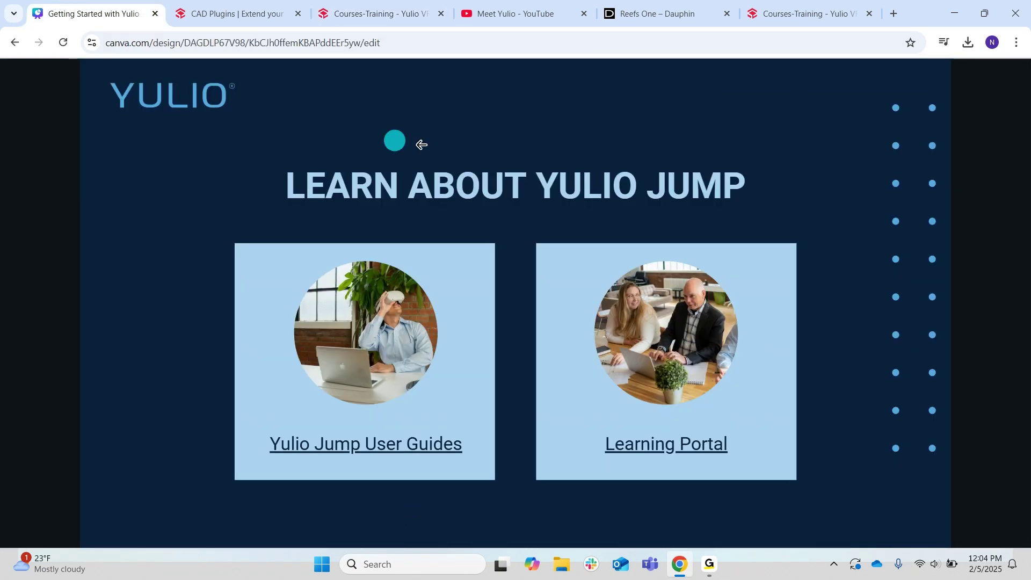
{"action": "left_click", "coordinate": [869, 395]}
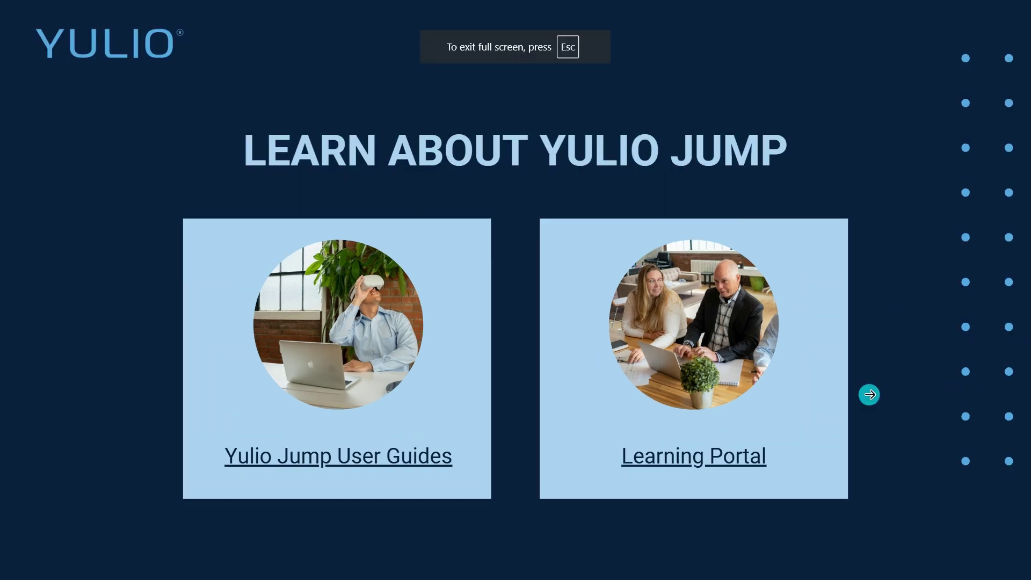
{"action": "left_click", "coordinate": [869, 394]}
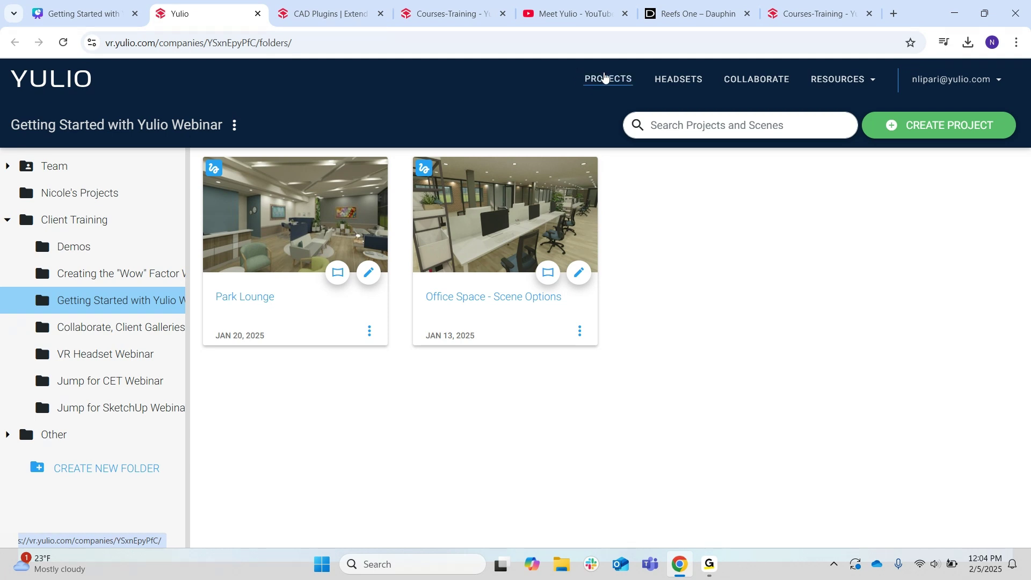
- View the connected headsets and headset gallery projects, and open the Collaborate page
{"action": "left_click", "coordinate": [678, 86]}
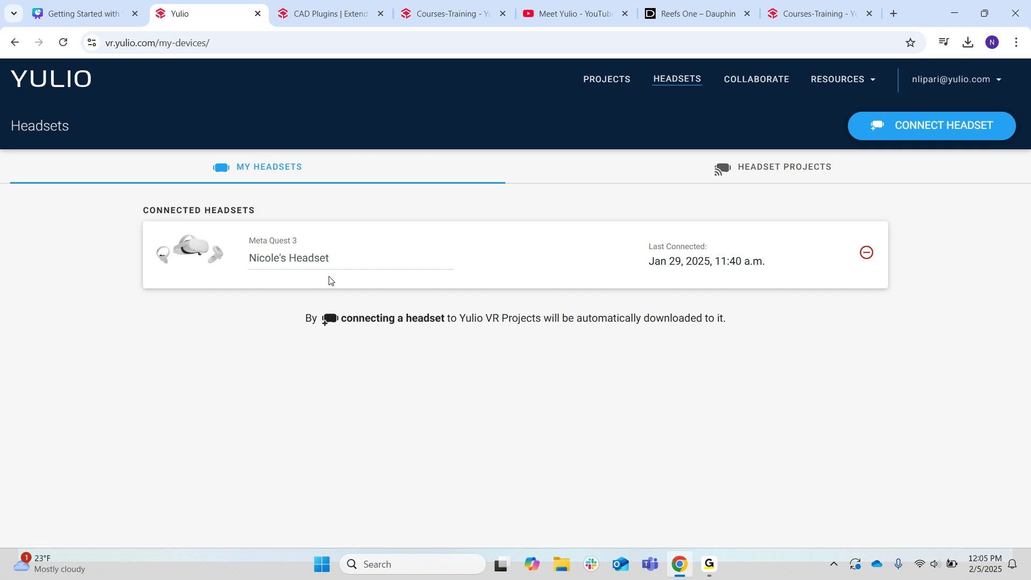
{"action": "left_click", "coordinate": [712, 177]}
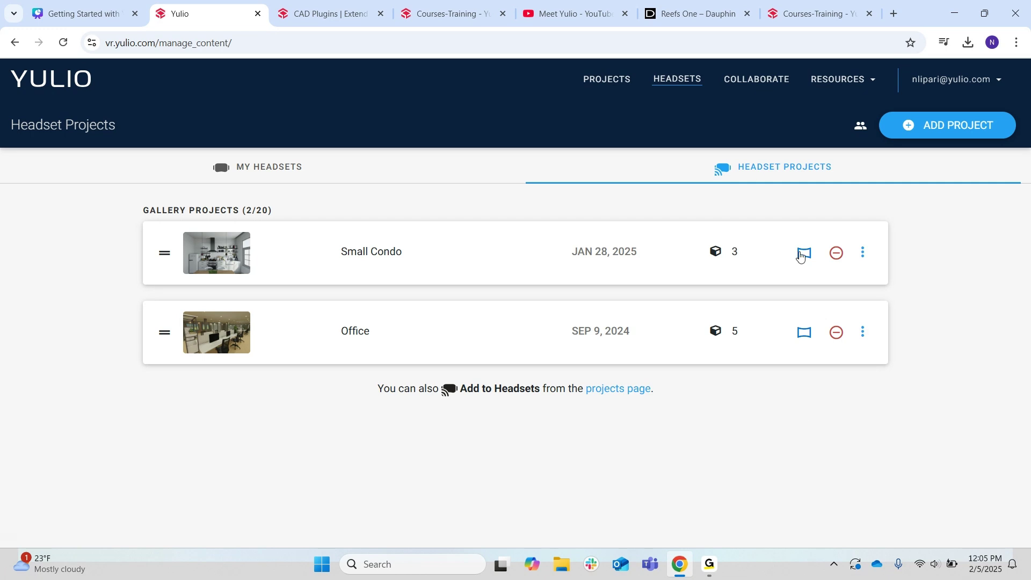
{"action": "left_click", "coordinate": [760, 82]}
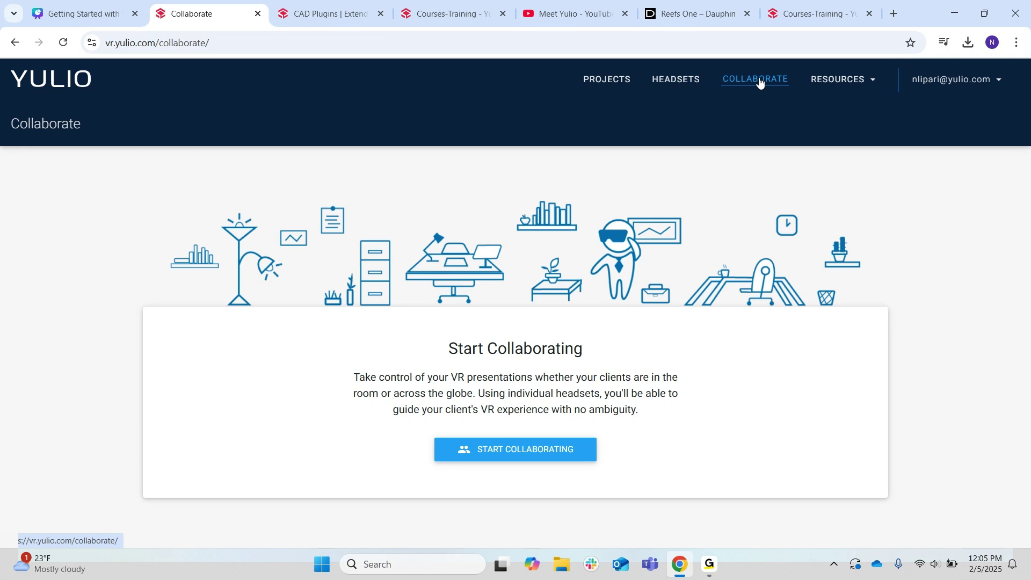
- View the list of resources and the company settings for usage and plan and custom branding
{"action": "left_click", "coordinate": [870, 85]}
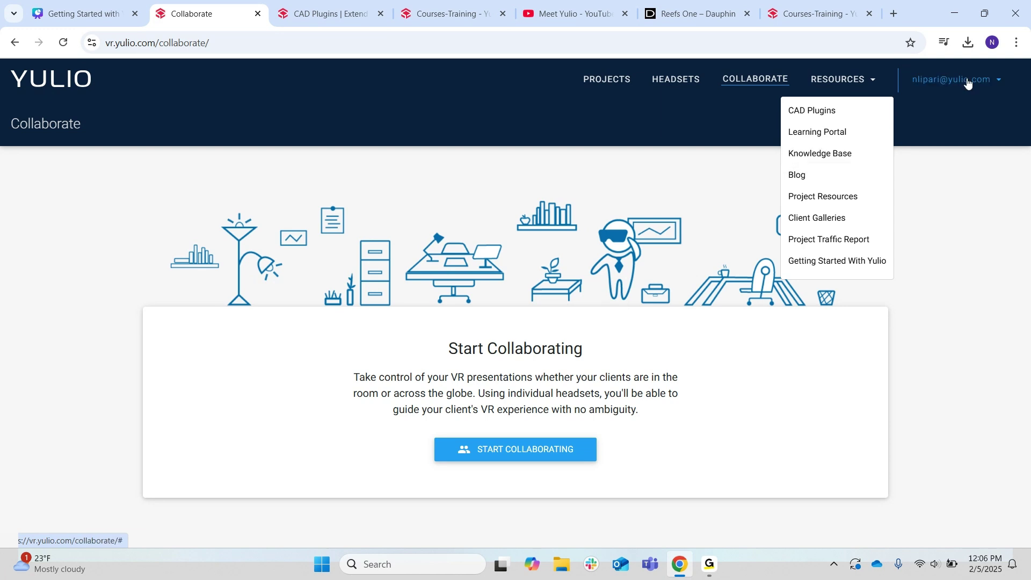
{"action": "left_click", "coordinate": [1002, 83]}
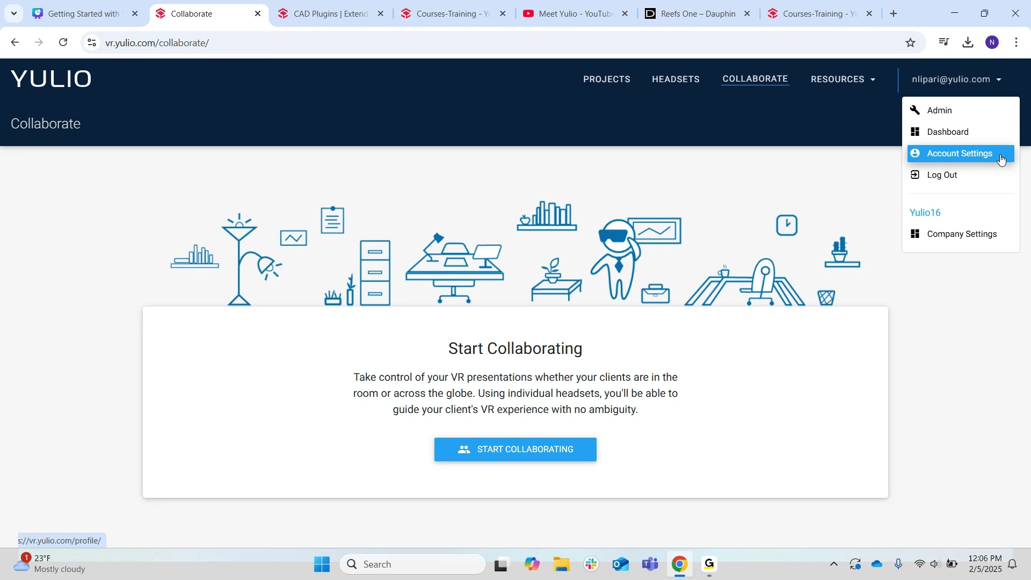
{"action": "left_click", "coordinate": [997, 238]}
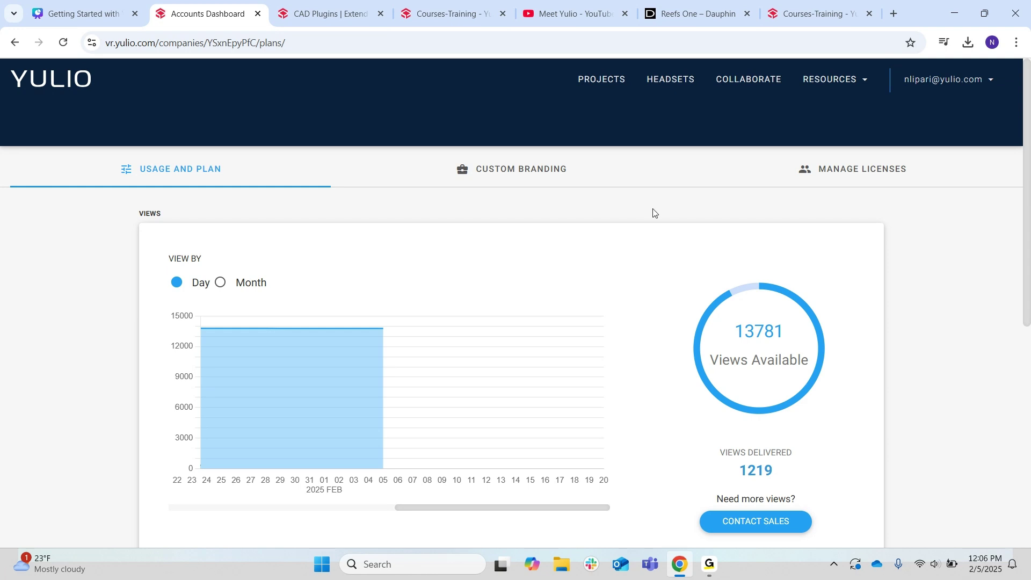
{"action": "left_click", "coordinate": [498, 160]}
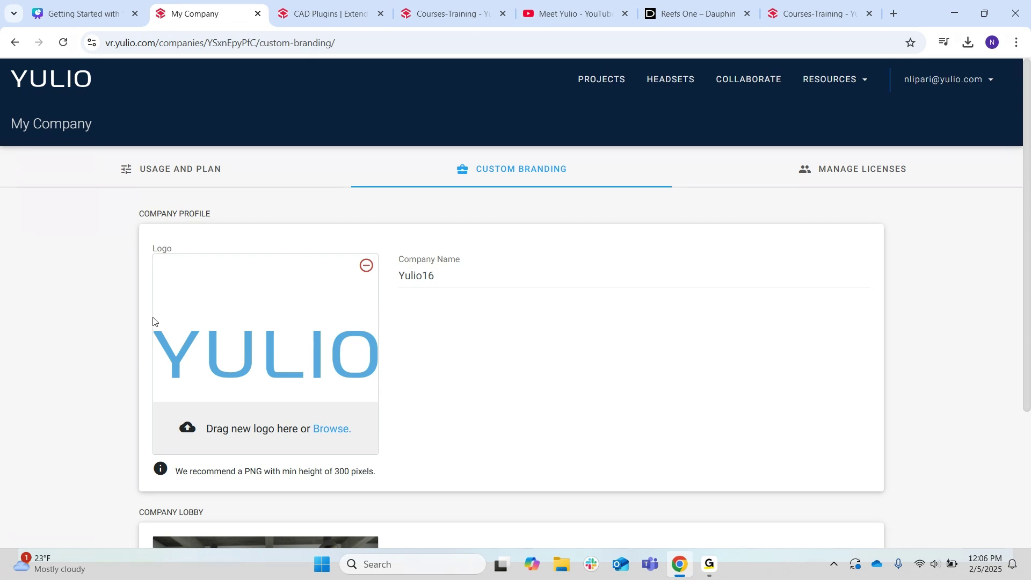
- Return to the projects page and expand the Team folder to show its subfolders
{"action": "left_click", "coordinate": [602, 78]}
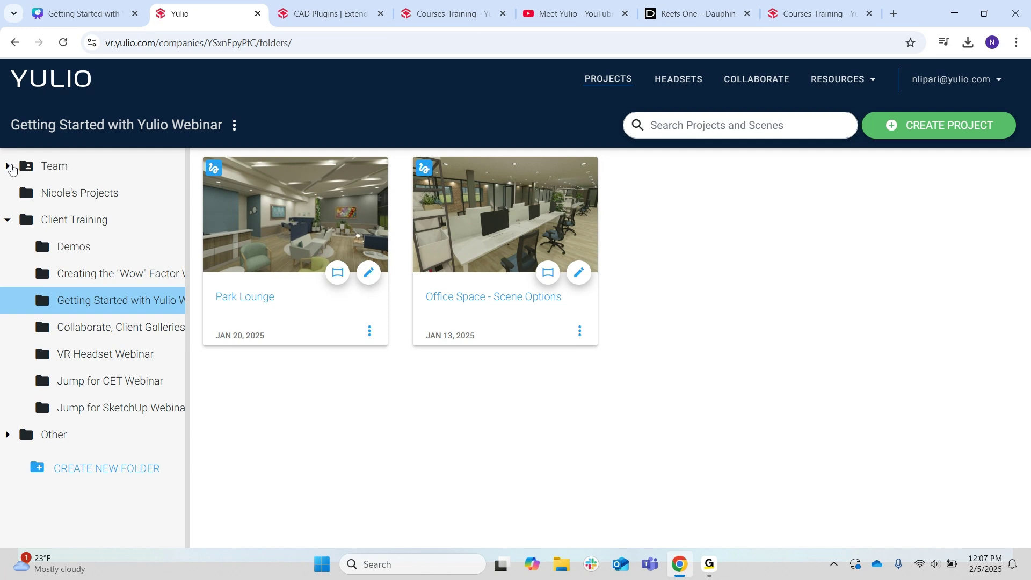
{"action": "left_click", "coordinate": [16, 166]}
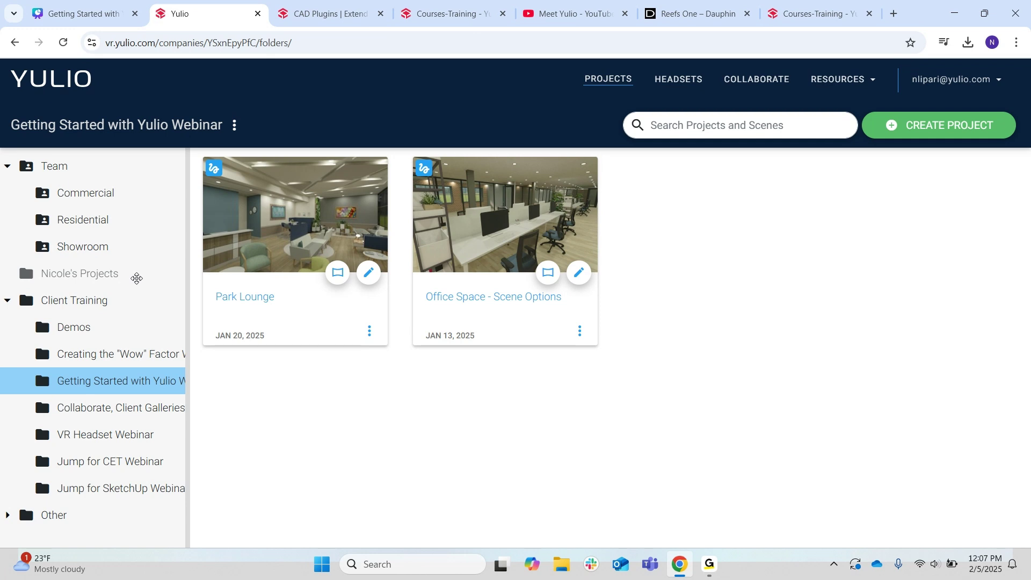
{"action": "left_click_drag", "start_coordinate": [137, 279], "coordinate": [195, 433]}
- Create a new project folder named Webinar
{"action": "scroll", "coordinate": [137, 461], "scroll_direction": "down", "scroll_amount": 1}
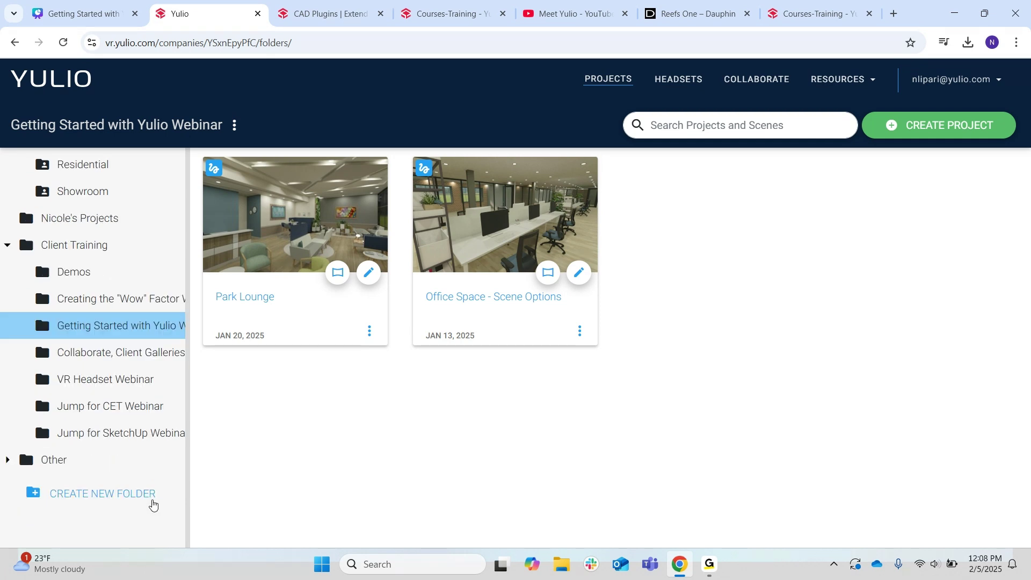
{"action": "left_click", "coordinate": [104, 494]}
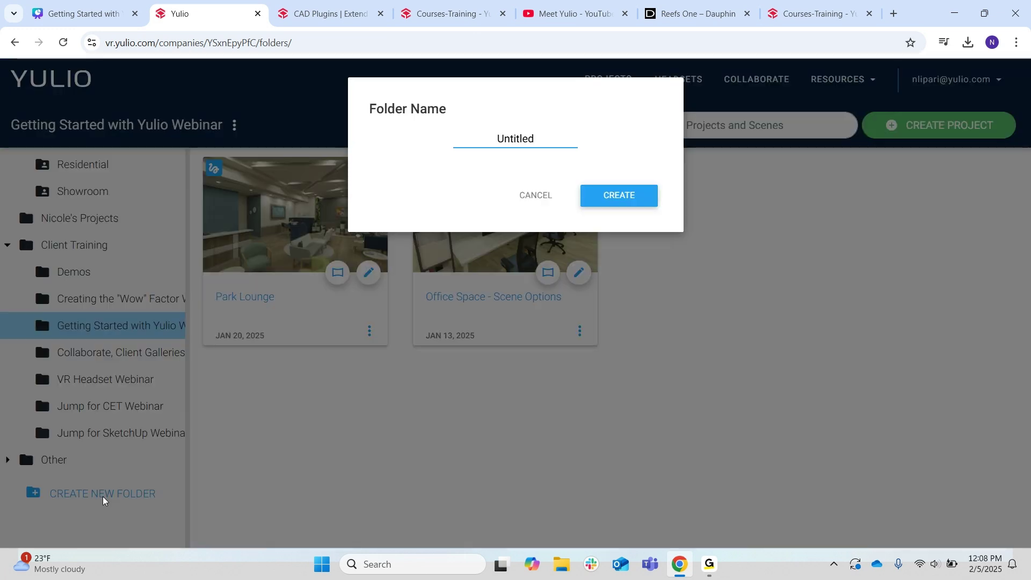
{"action": "key", "text": "BackSpace"}
{"action": "key", "text": "BackSpace"}
{"action": "key", "text": "BackSpace"}
{"action": "key", "text": "BackSpace"}
{"action": "key", "text": "BackSpace"}
{"action": "key", "text": "BackSpace"}
{"action": "key", "text": "BackSpace"}
{"action": "key", "text": "BackSpace"}
{"action": "type", "text": "Webinar"}
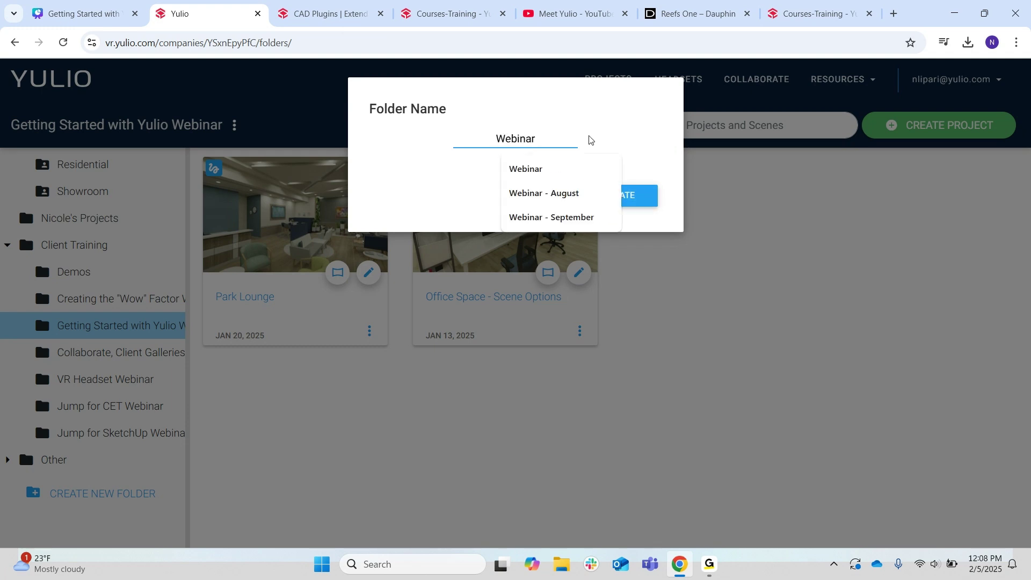
{"action": "left_click", "coordinate": [633, 196]}
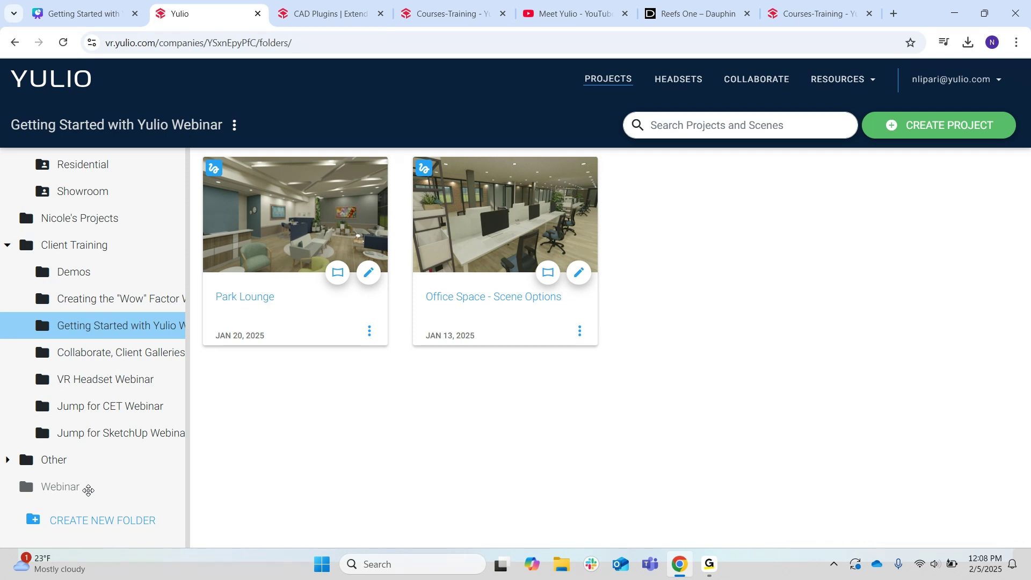
- Move the Webinar folder into the shared Team folder and back out to the top level below Other
{"action": "left_click", "coordinate": [70, 489]}
{"action": "left_click_drag", "start_coordinate": [70, 489], "coordinate": [83, 273]}
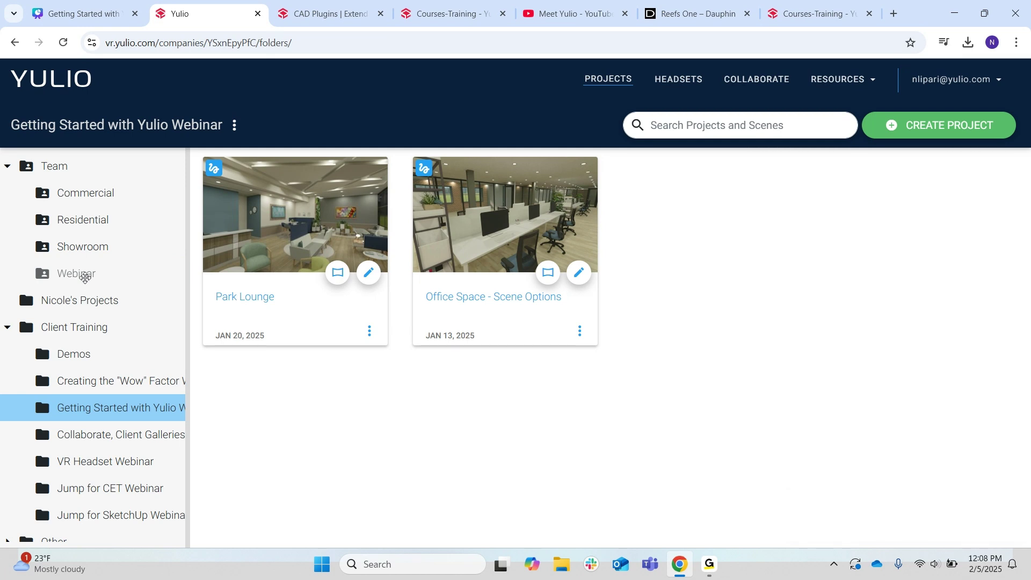
{"action": "left_click_drag", "start_coordinate": [84, 277], "coordinate": [55, 455]}
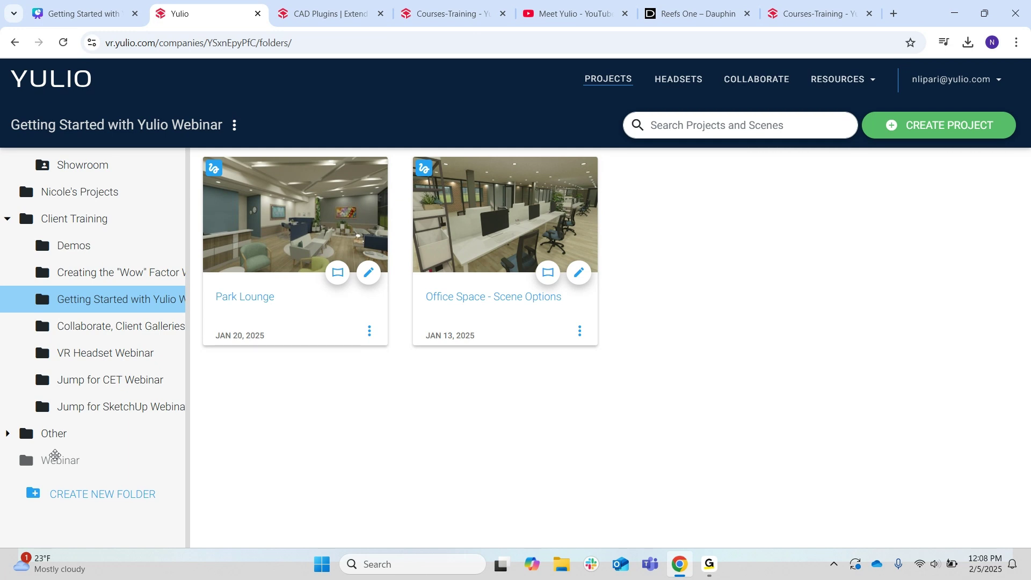
- View the access permissions of the Webinar folder and close them without adding users
{"action": "left_click", "coordinate": [66, 461]}
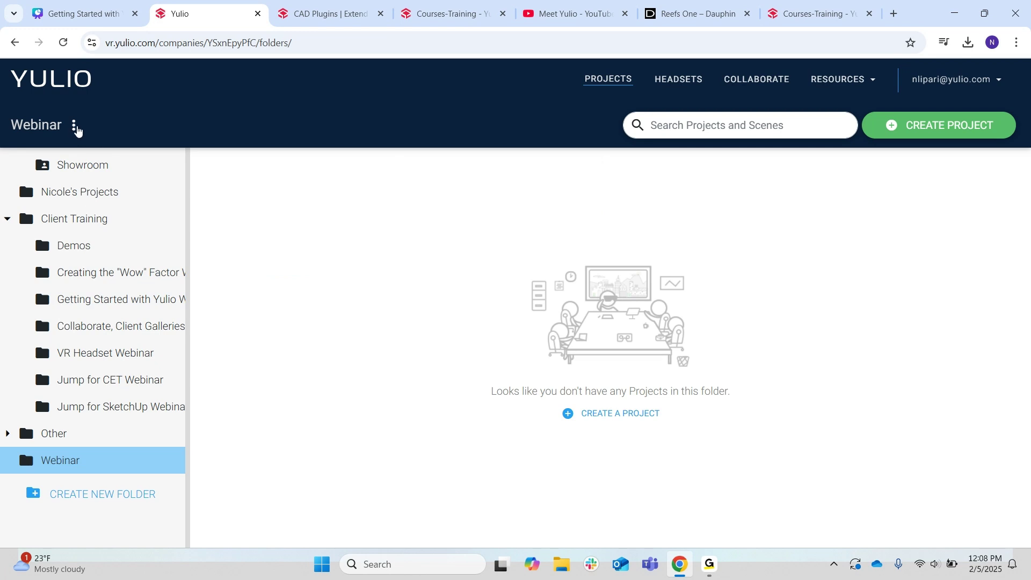
{"action": "left_click", "coordinate": [75, 127]}
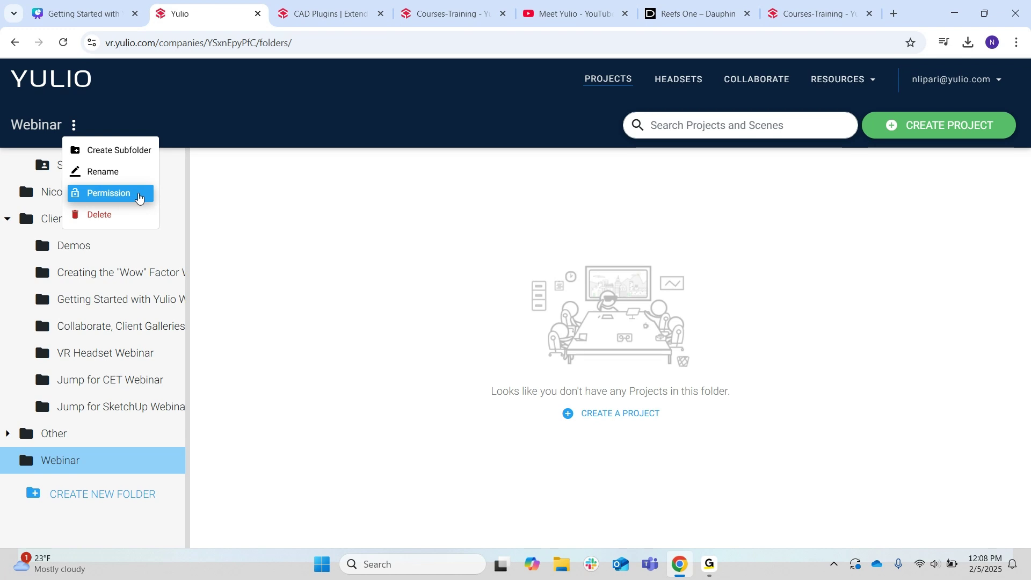
{"action": "left_click", "coordinate": [138, 194]}
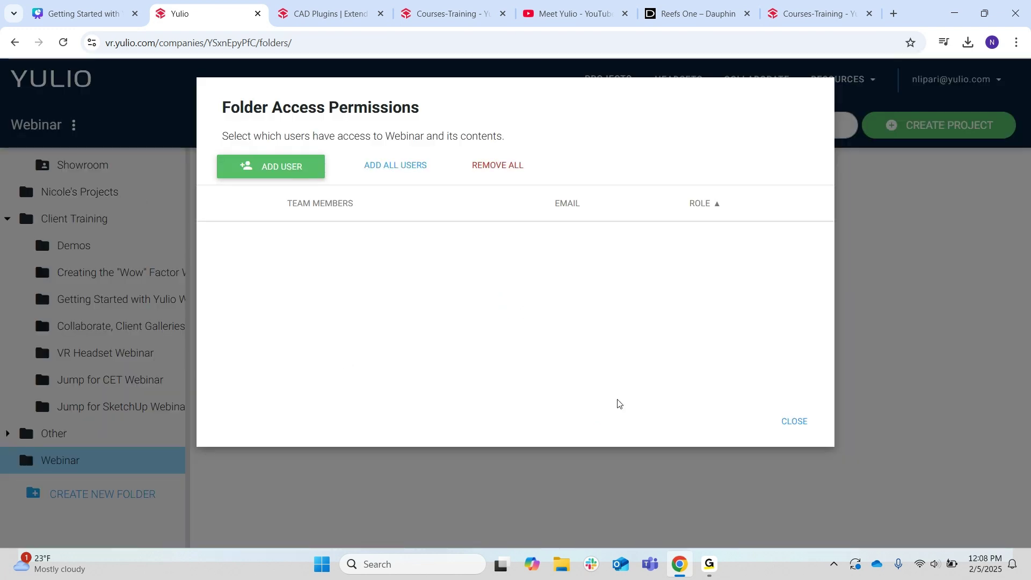
{"action": "left_click", "coordinate": [773, 422]}
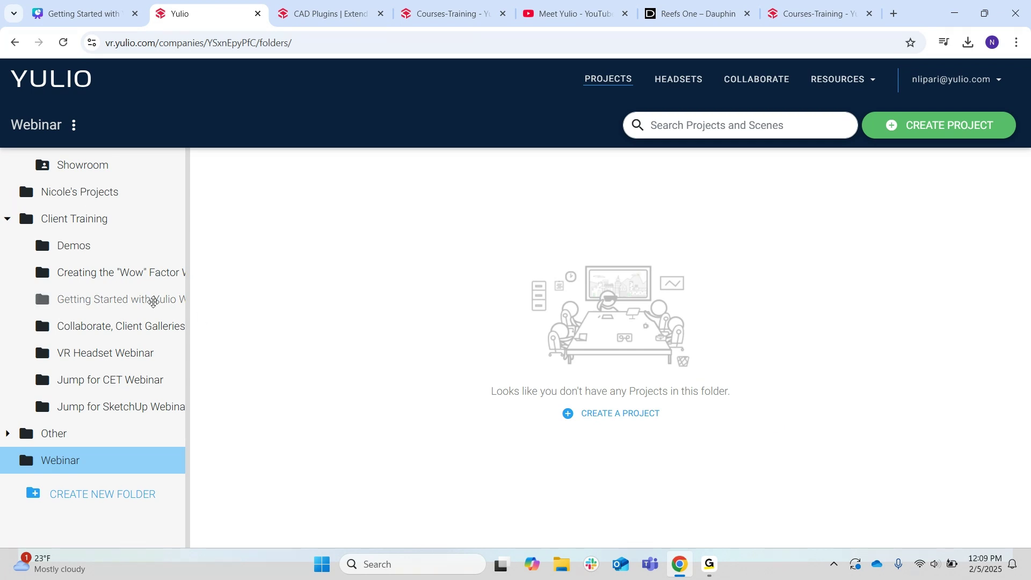
- Create a new empty project in the Getting Started with Yulio Webinar folder and return to the folder's project list
{"action": "left_click", "coordinate": [153, 300]}
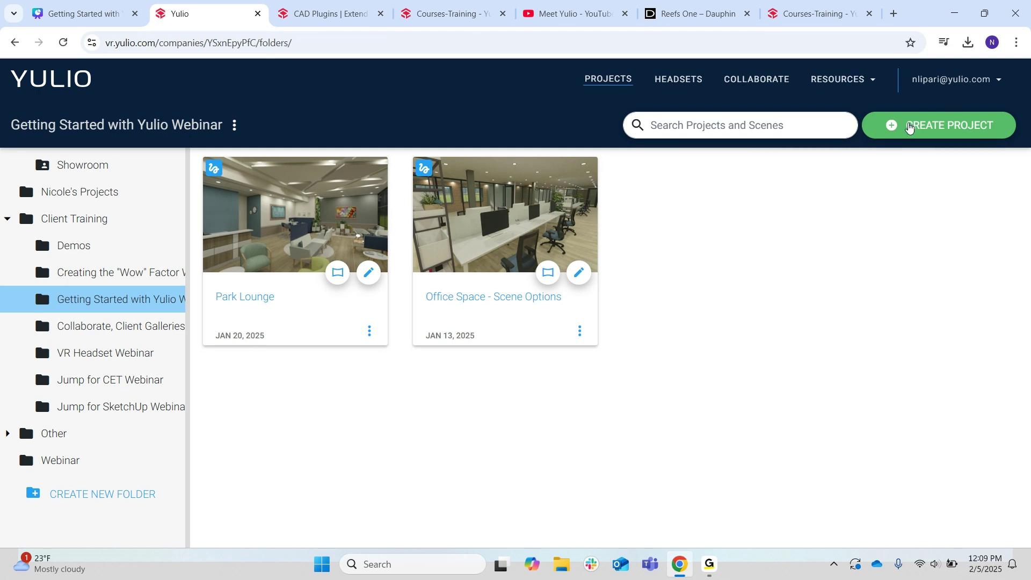
{"action": "left_click", "coordinate": [909, 128]}
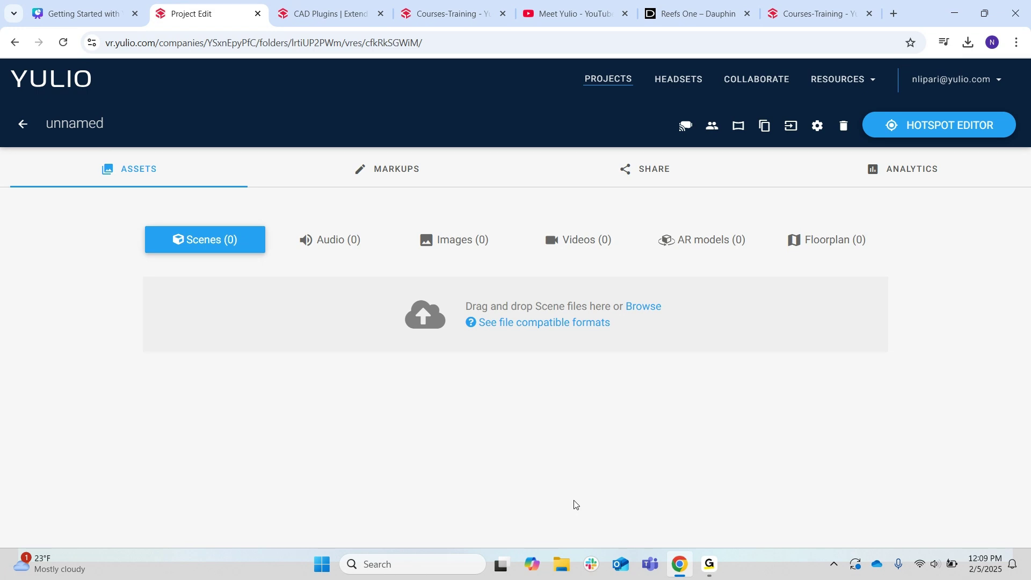
{"action": "left_click", "coordinate": [20, 127]}
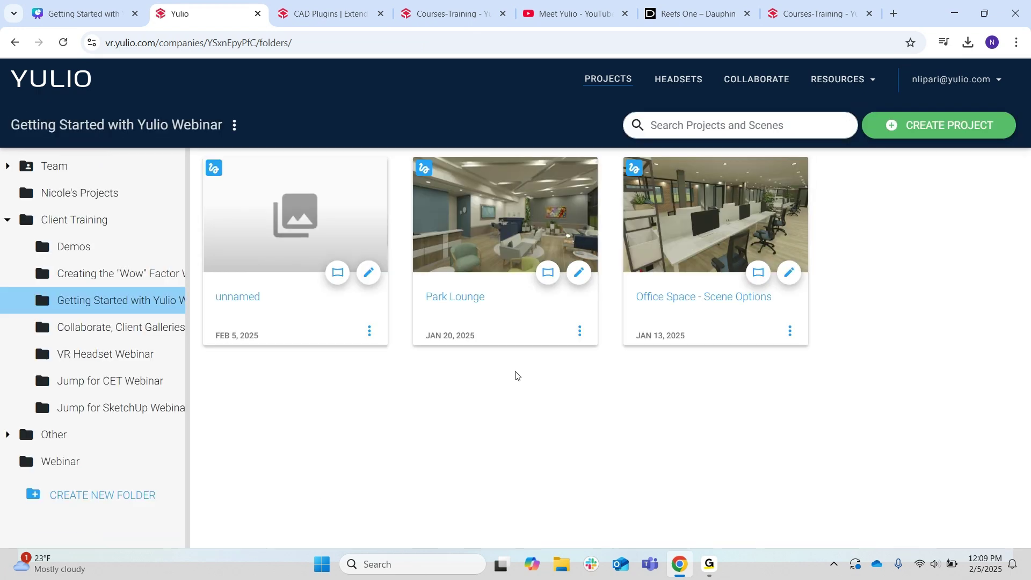
- Open the Park Lounge project and examine its scenes, floorplan and AR models
{"action": "left_click", "coordinate": [451, 299]}
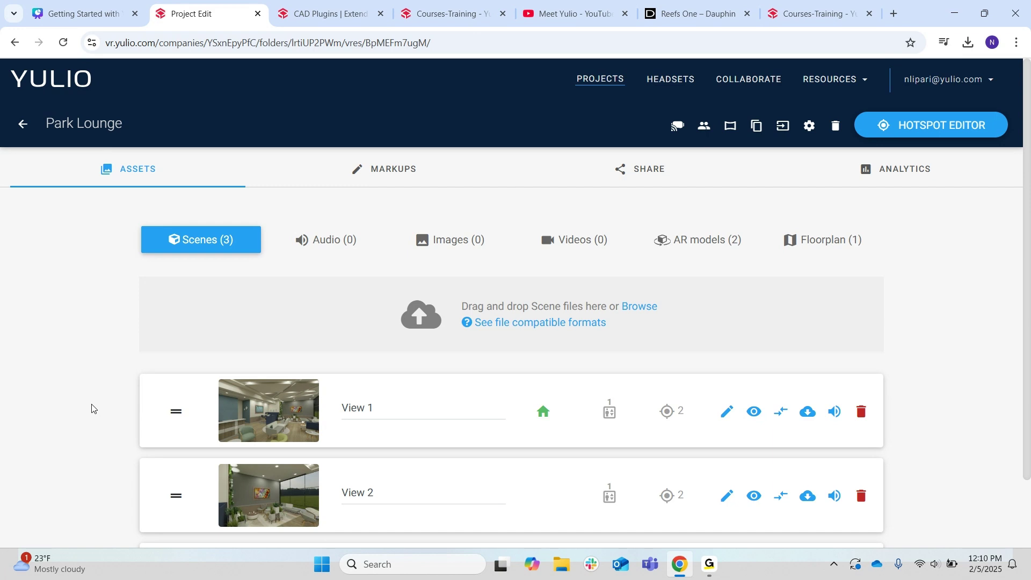
{"action": "scroll", "coordinate": [128, 442], "scroll_direction": "down", "scroll_amount": 2}
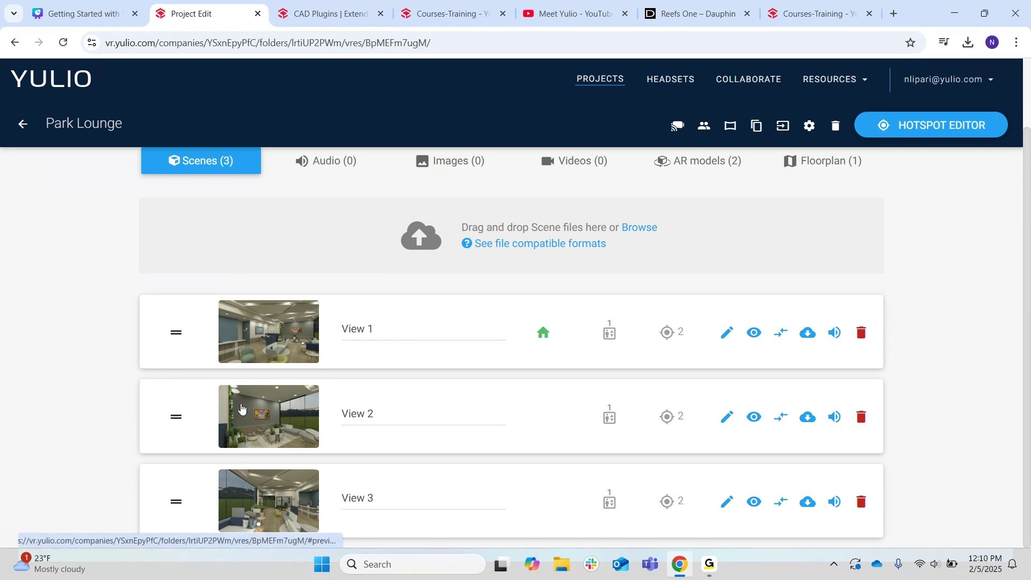
{"action": "scroll", "coordinate": [109, 371], "scroll_direction": "up", "scroll_amount": 2}
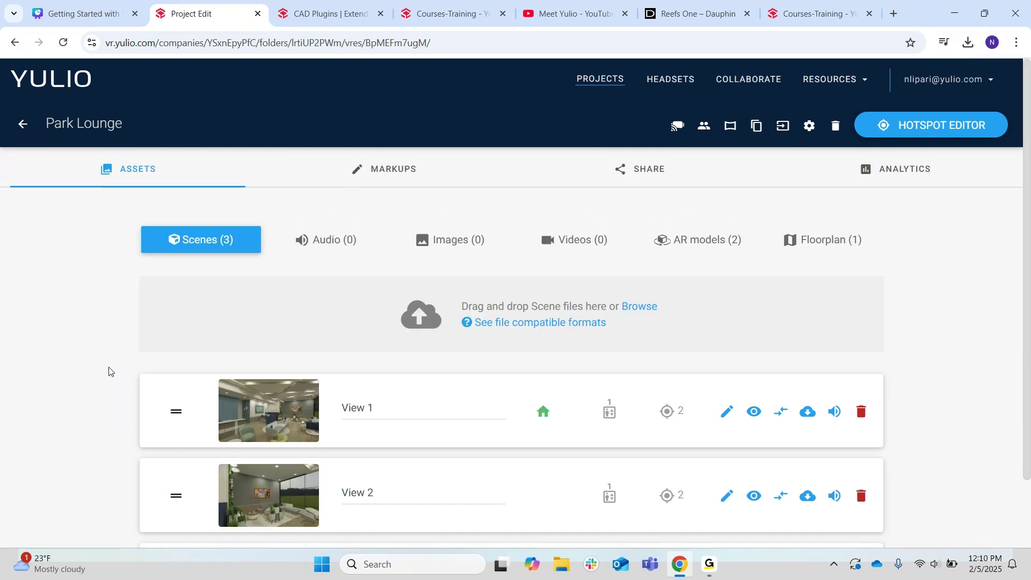
{"action": "left_click", "coordinate": [830, 244]}
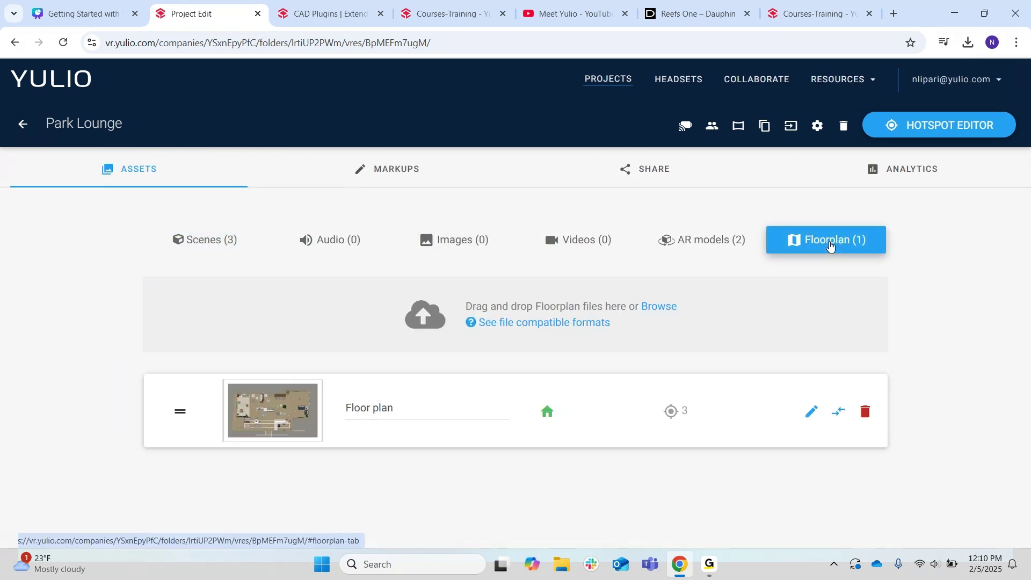
{"action": "left_click", "coordinate": [710, 231]}
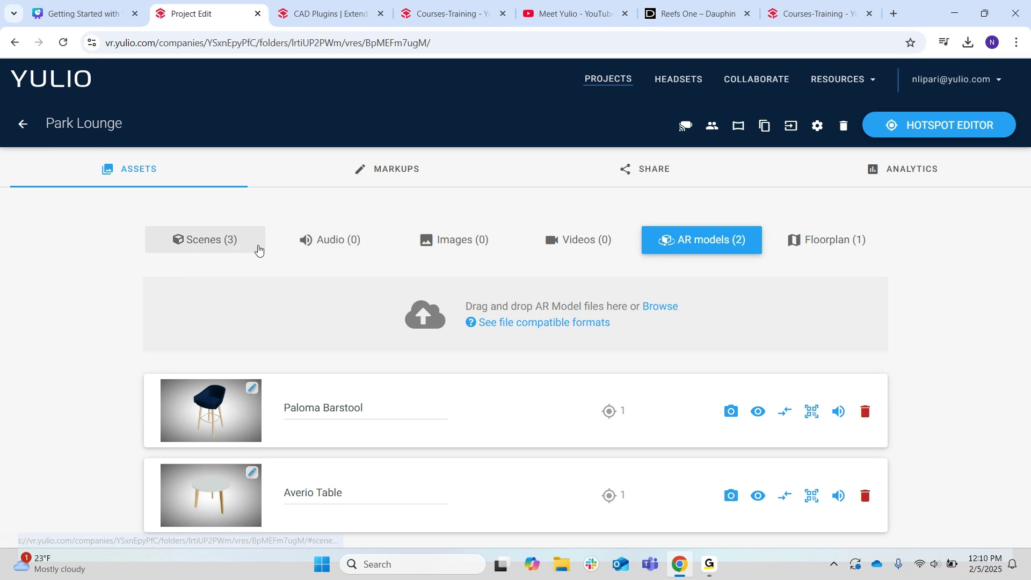
- Review the list of scenes in the Park Lounge project's assets
{"action": "left_click", "coordinate": [202, 244]}
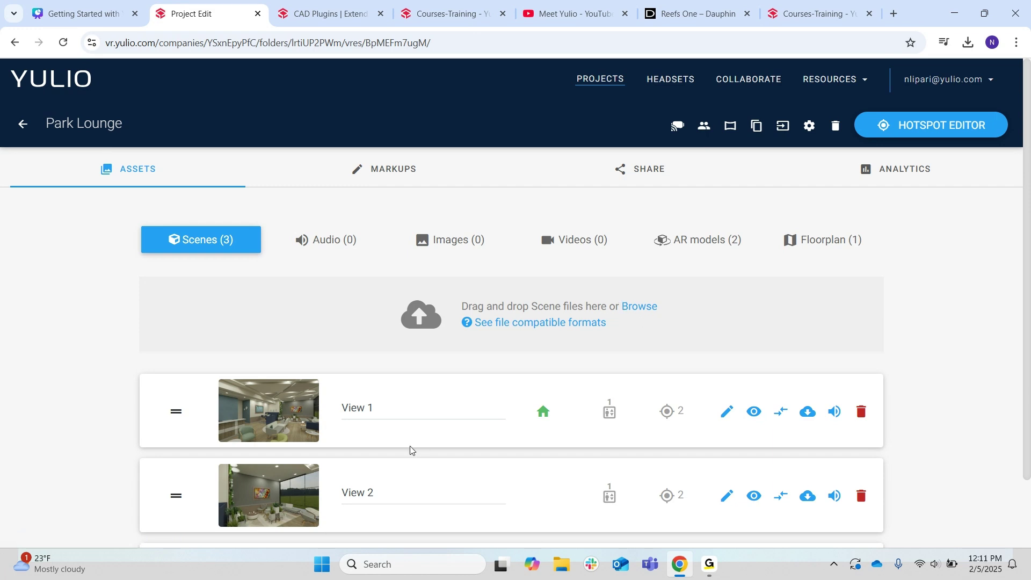
{"action": "scroll", "coordinate": [352, 266], "scroll_direction": "down", "scroll_amount": 2}
{"action": "scroll", "coordinate": [352, 264], "scroll_direction": "up", "scroll_amount": 2}
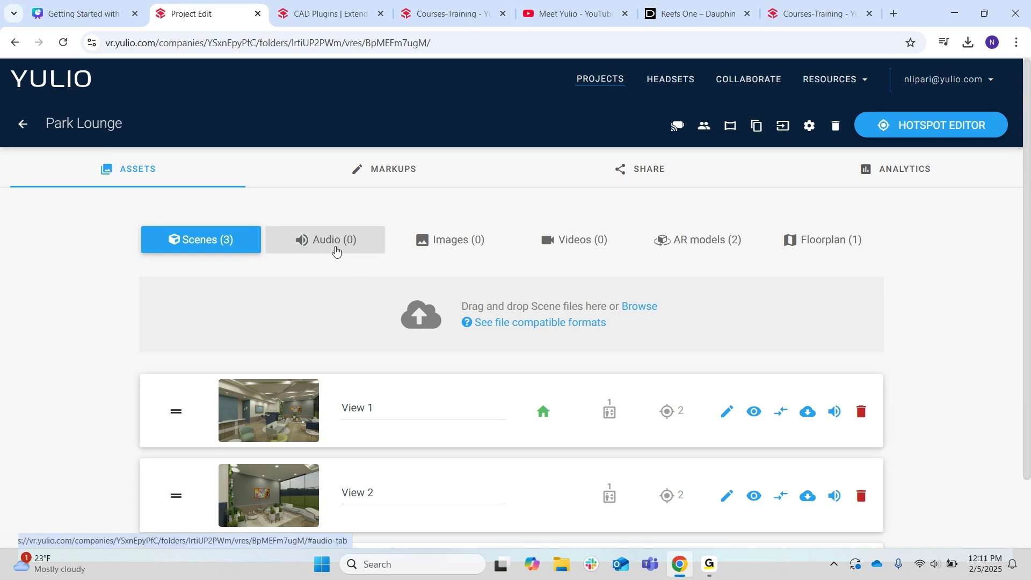
- Upload the Indoor Ambience and Welcome Message audio files from the Getting Started webinar's Park Lounge folder to the project's audio assets
{"action": "left_click", "coordinate": [335, 251]}
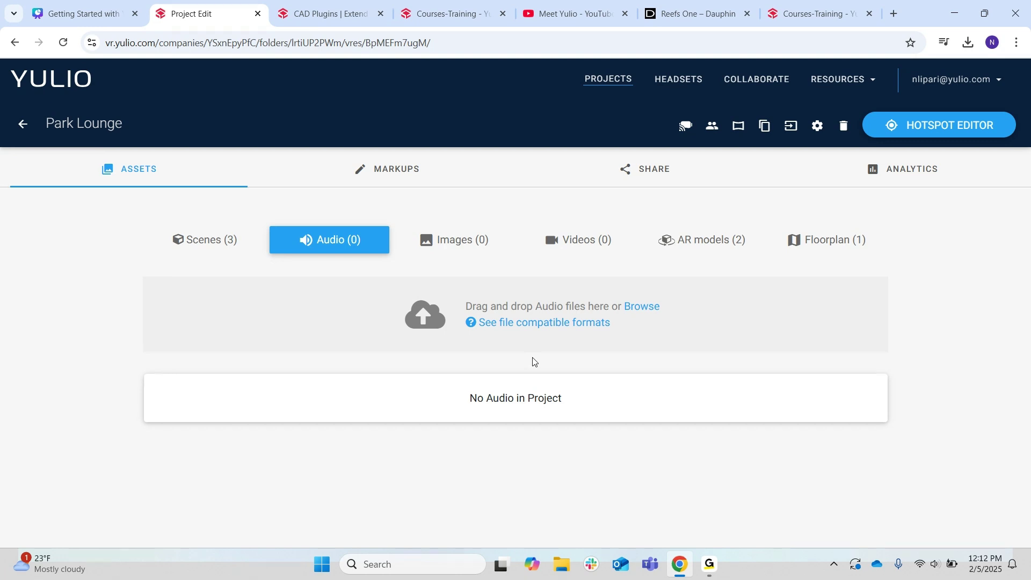
{"action": "left_click", "coordinate": [872, 89]}
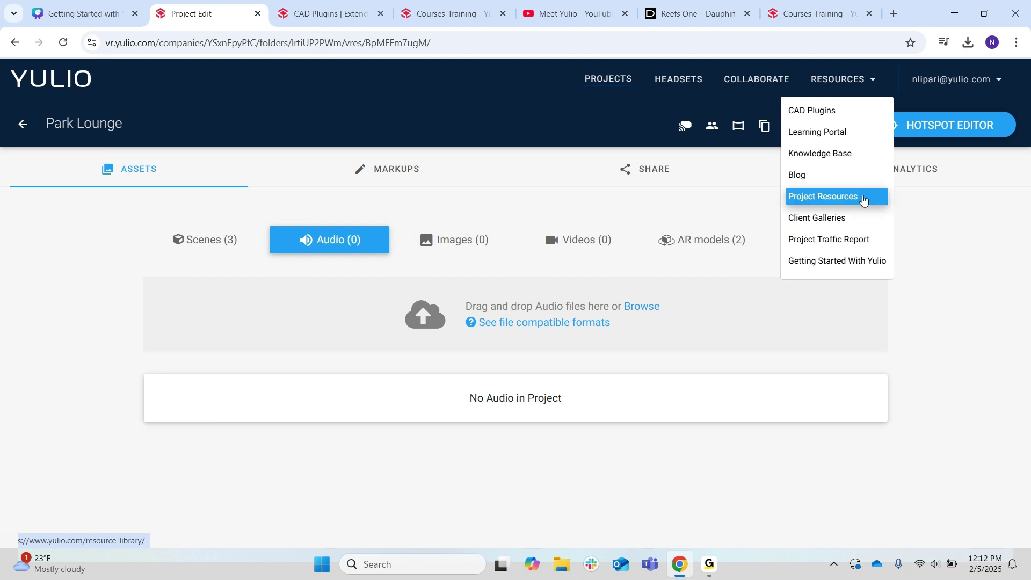
{"action": "left_click", "coordinate": [929, 286]}
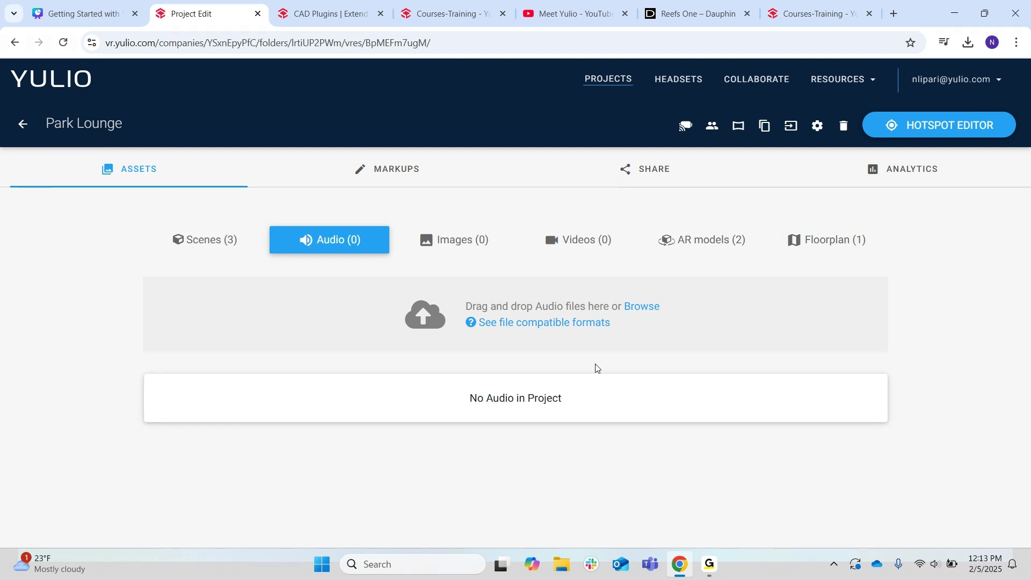
{"action": "left_click", "coordinate": [648, 305]}
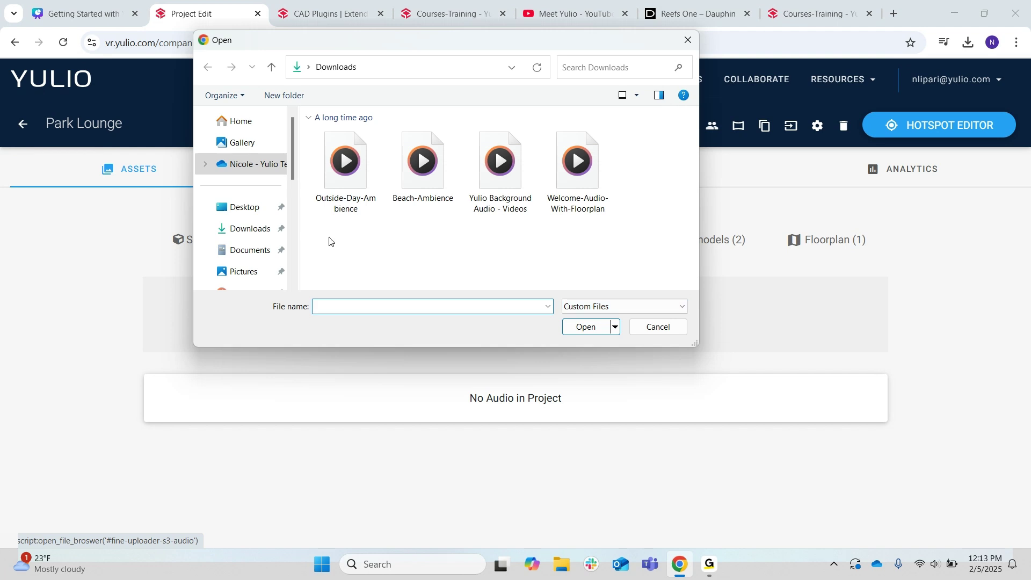
{"action": "scroll", "coordinate": [267, 249], "scroll_direction": "down", "scroll_amount": 3}
{"action": "left_click", "coordinate": [267, 258]}
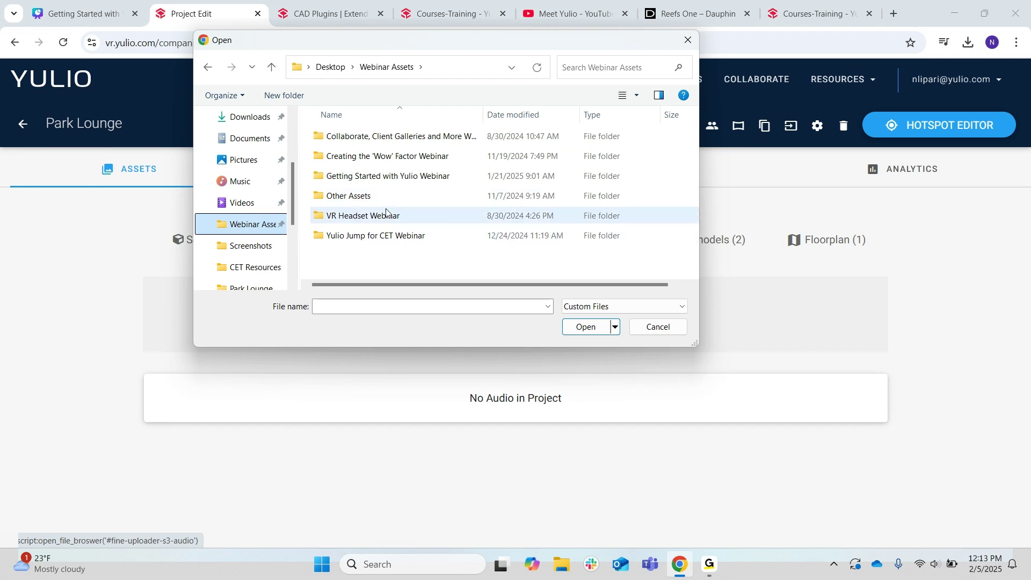
{"action": "left_click", "coordinate": [377, 178]}
{"action": "double_click", "coordinate": [378, 178]}
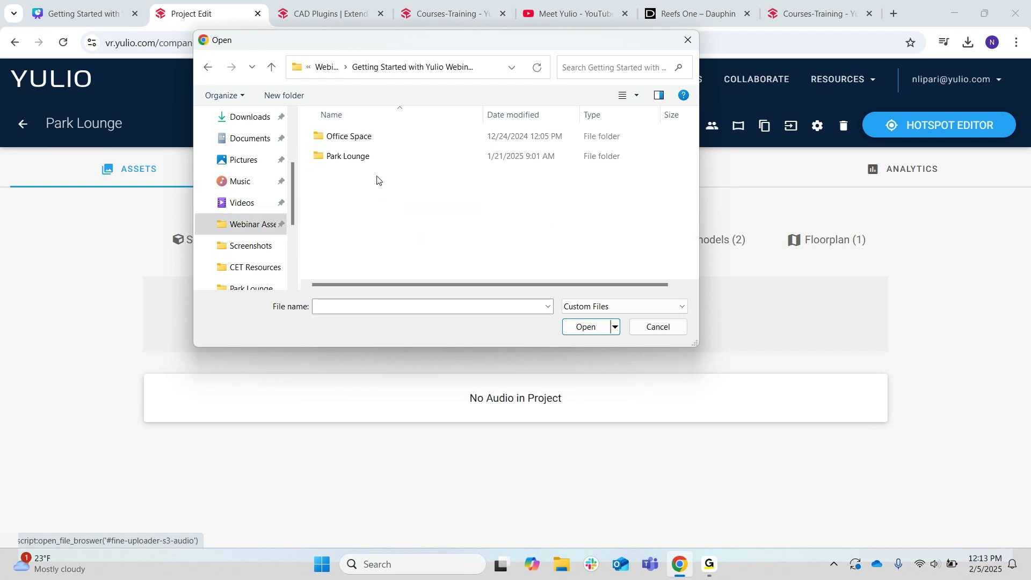
{"action": "left_click", "coordinate": [362, 157]}
{"action": "double_click", "coordinate": [361, 157]}
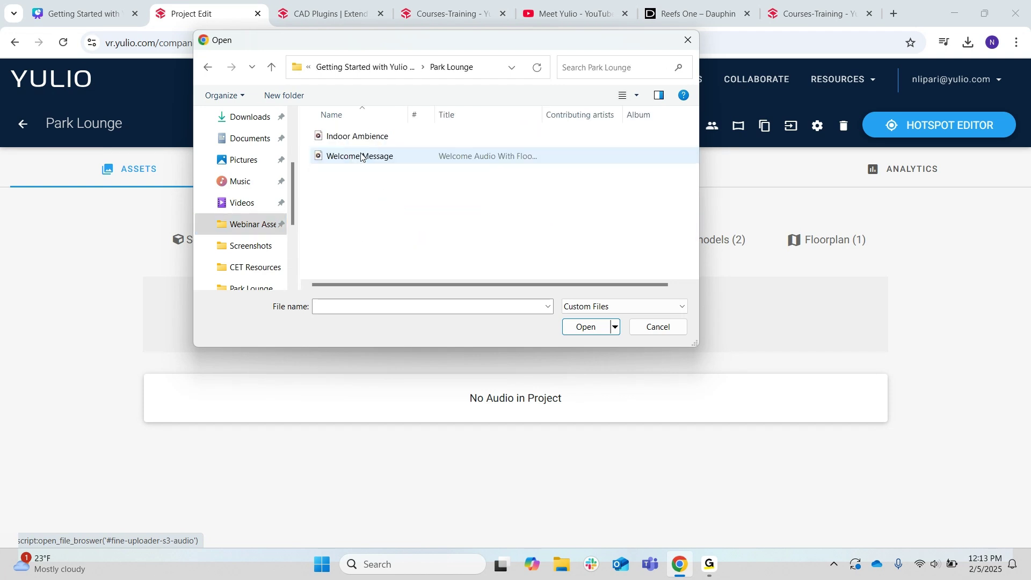
{"action": "left_click_drag", "start_coordinate": [367, 183], "coordinate": [360, 137]}
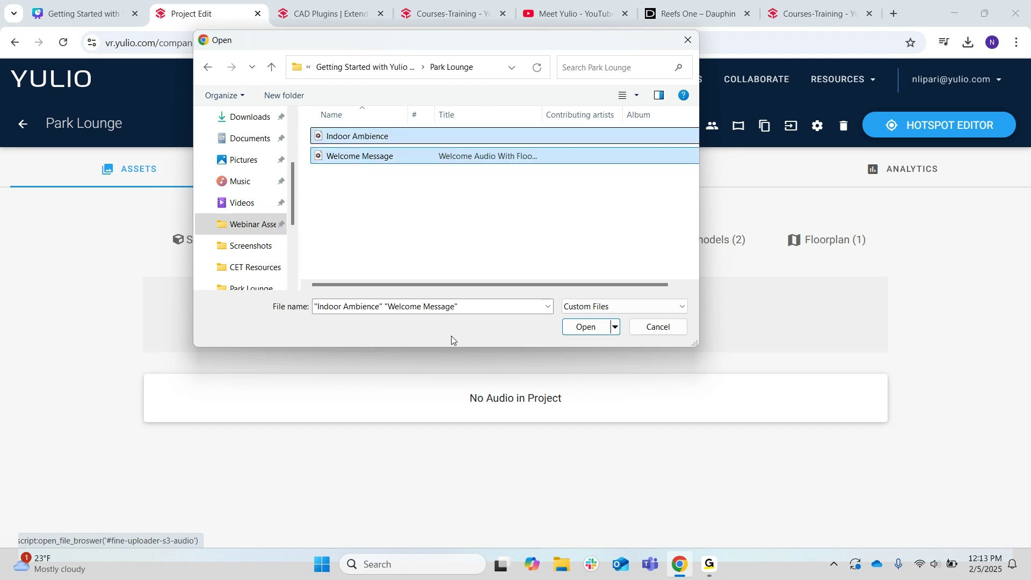
{"action": "left_click", "coordinate": [591, 327]}
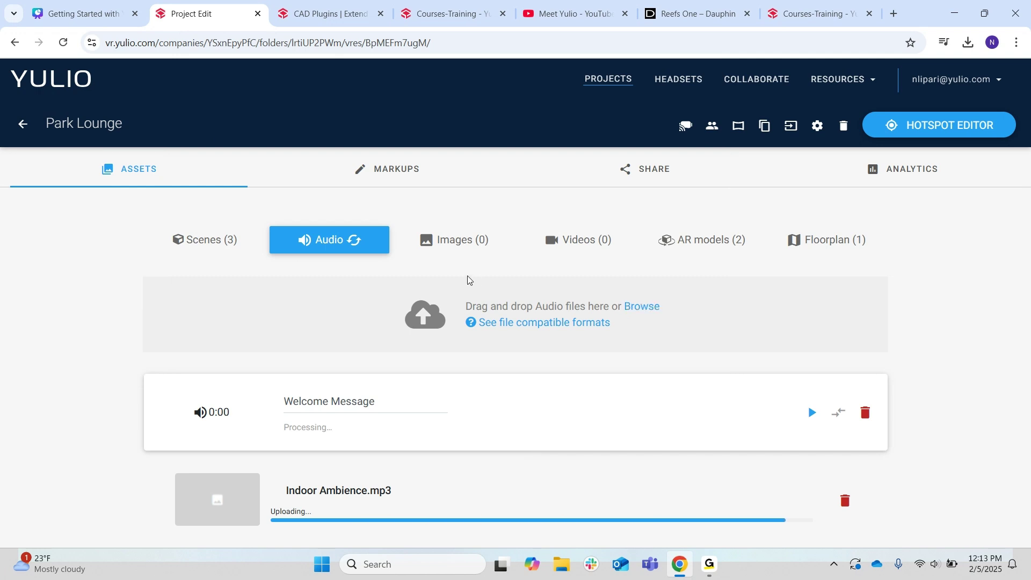
- Upload the Reefs One and Averio Chair pictures from the Park Lounge folder to the project's image assets
{"action": "left_click", "coordinate": [459, 239]}
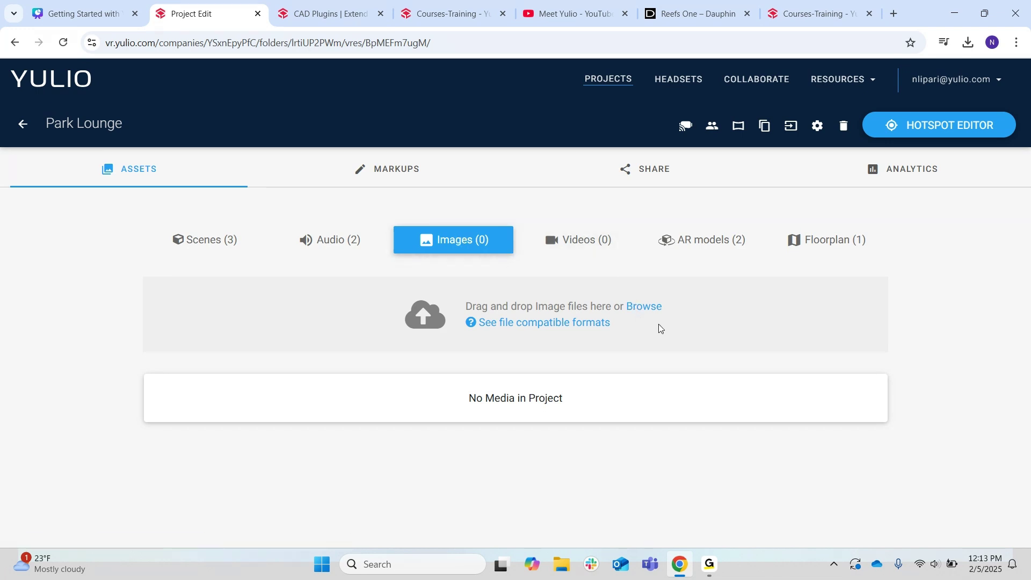
{"action": "left_click", "coordinate": [641, 306]}
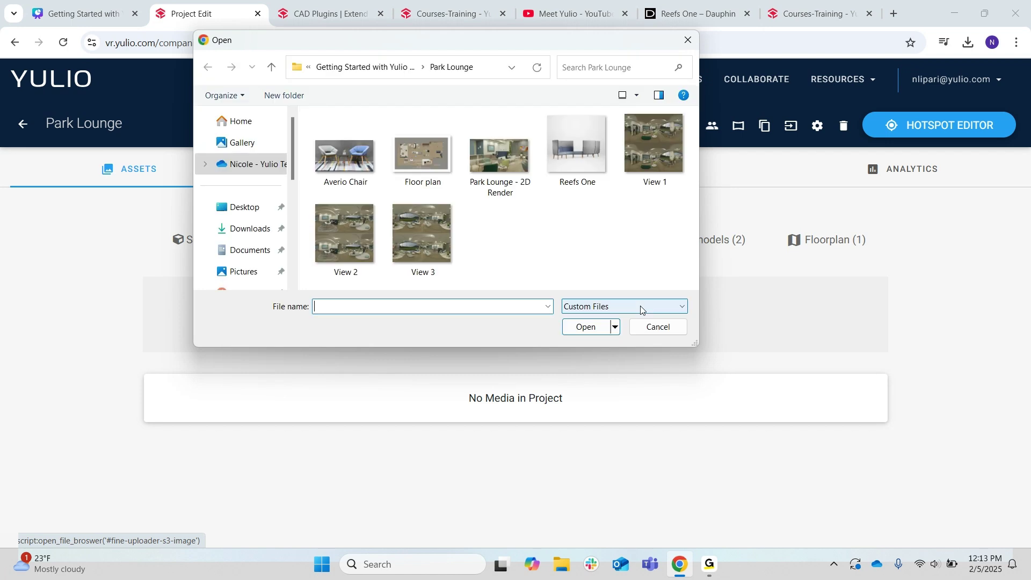
{"action": "left_click", "coordinate": [565, 169]}
{"action": "left_click", "coordinate": [345, 155], "text": "ctrl"}
{"action": "left_click", "coordinate": [588, 329]}
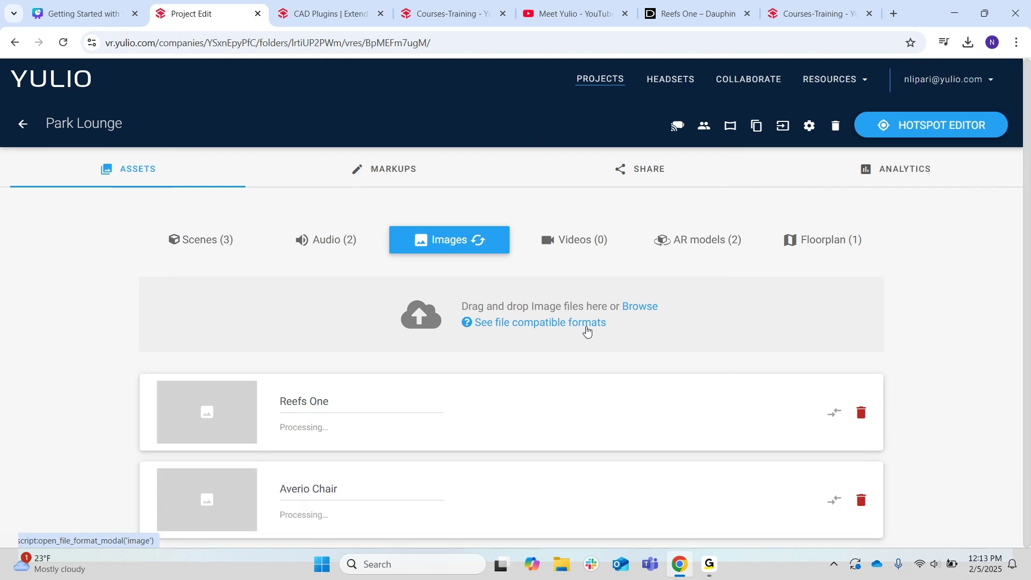
- Show the project's video assets and close the Meet Yulio YouTube page
{"action": "left_click", "coordinate": [588, 240]}
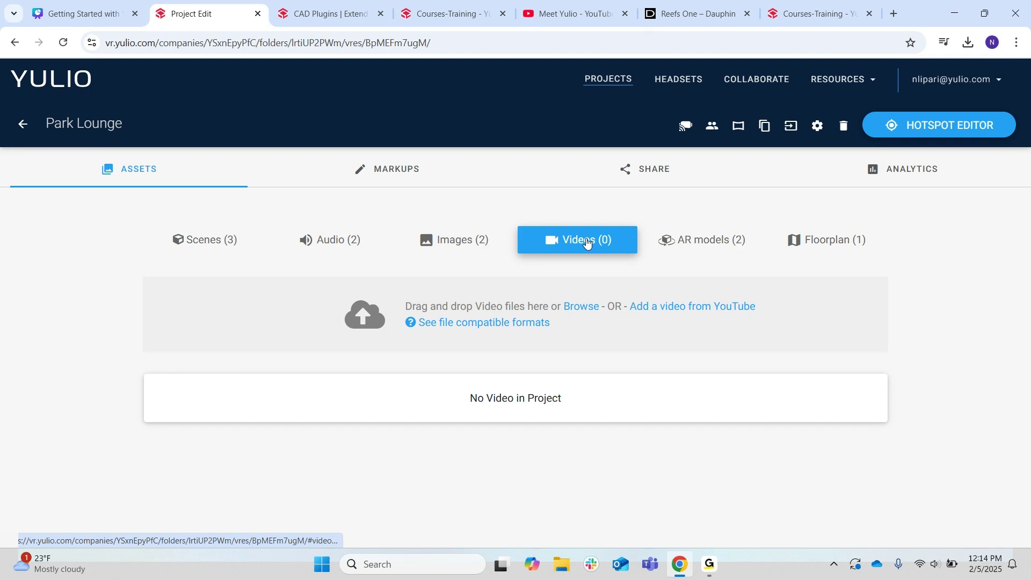
{"action": "middle_click", "coordinate": [559, 5]}
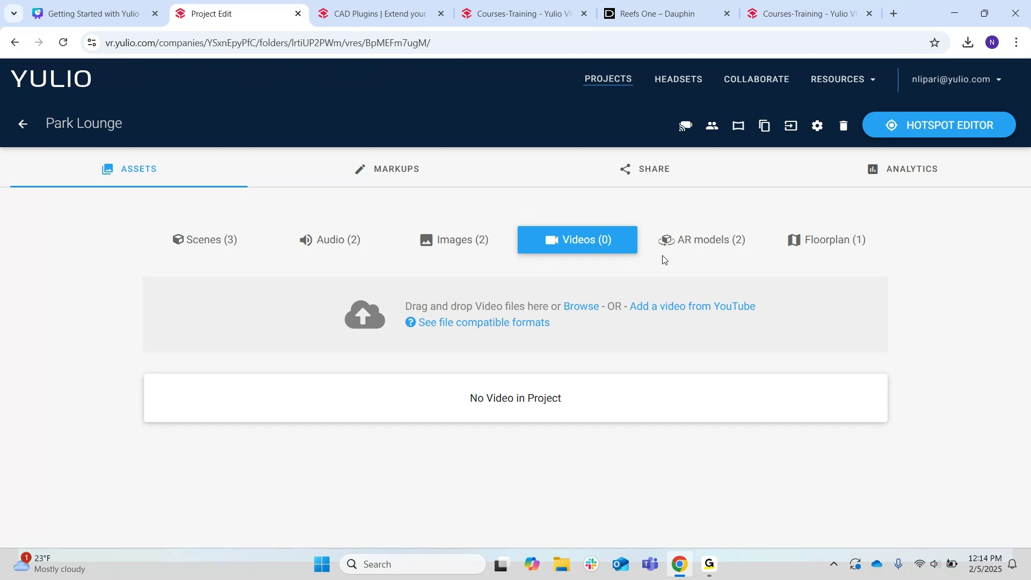
- Examine the project's AR models, their supported upload formats and the floorplan assets
{"action": "left_click", "coordinate": [696, 254]}
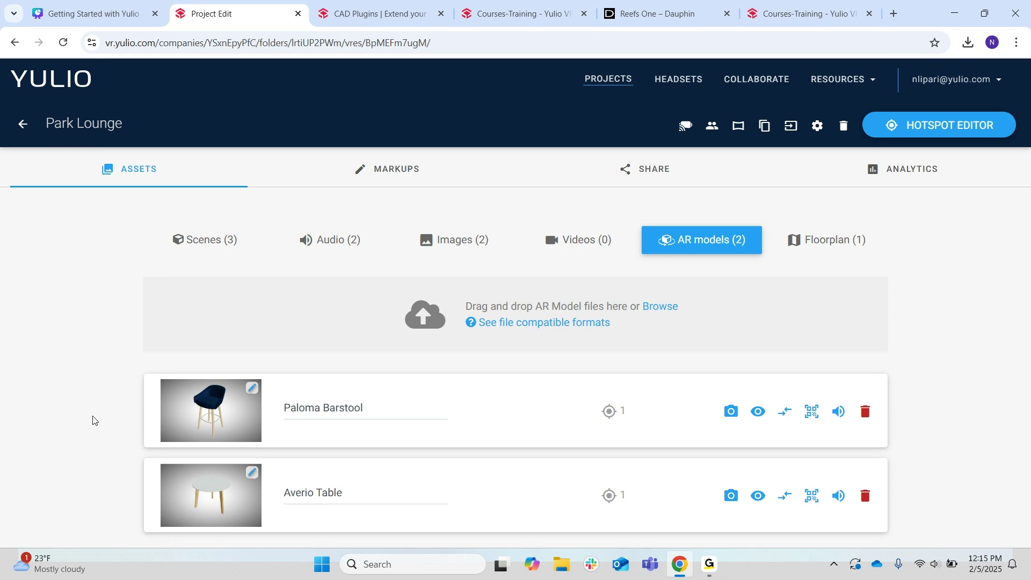
{"action": "left_click", "coordinate": [842, 80]}
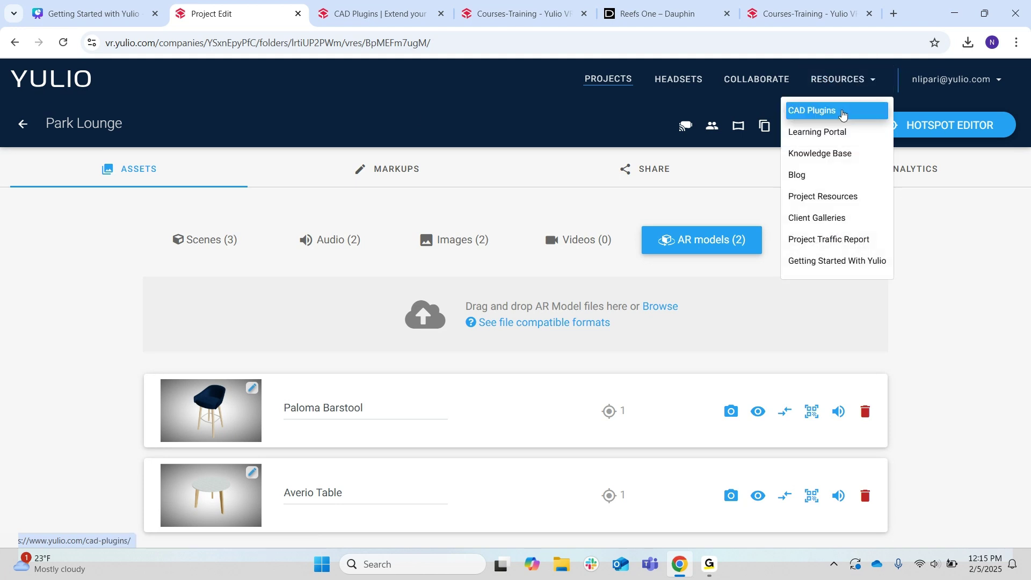
{"action": "left_click", "coordinate": [950, 332]}
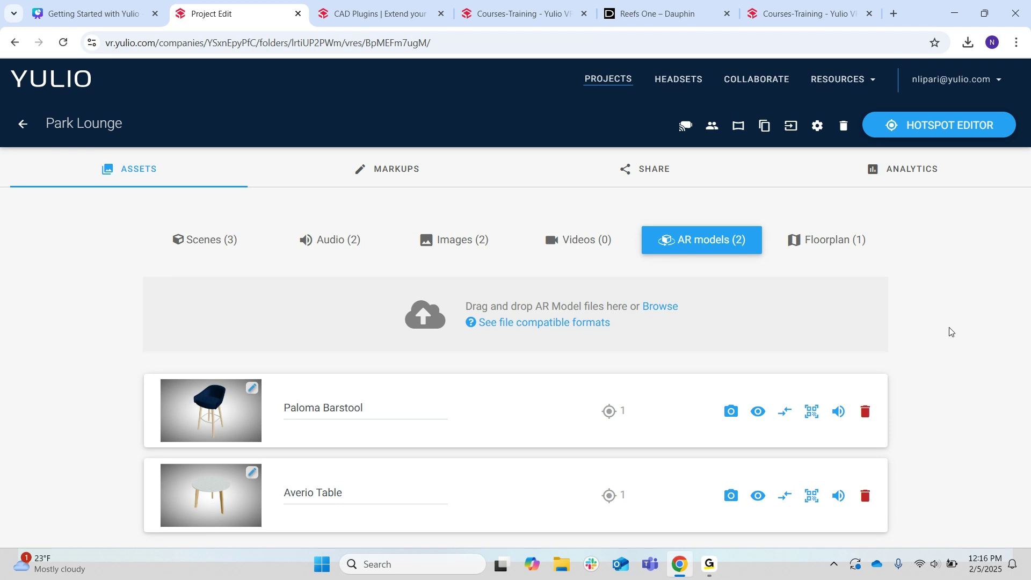
{"action": "left_click", "coordinate": [569, 329]}
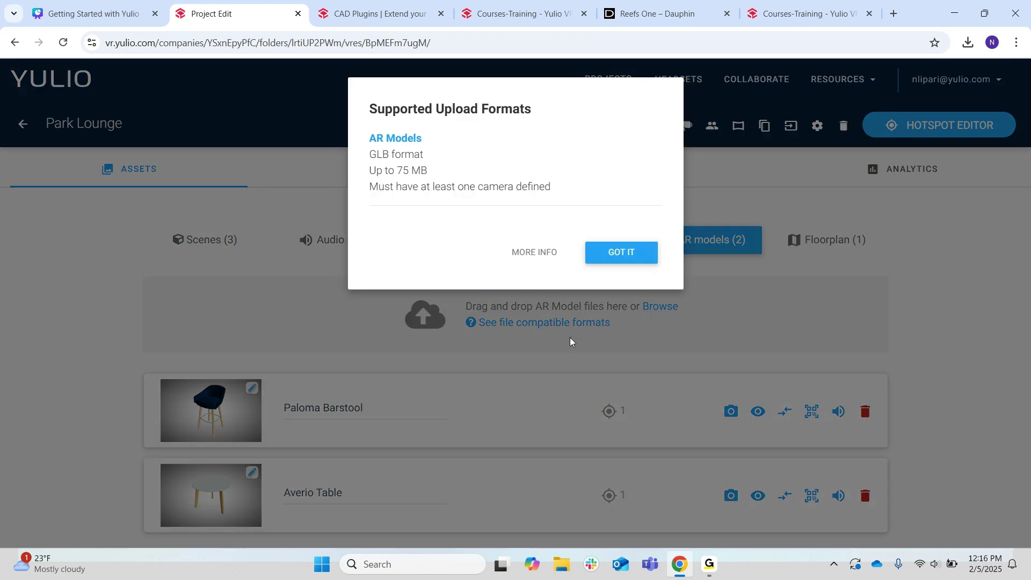
{"action": "left_click", "coordinate": [573, 340]}
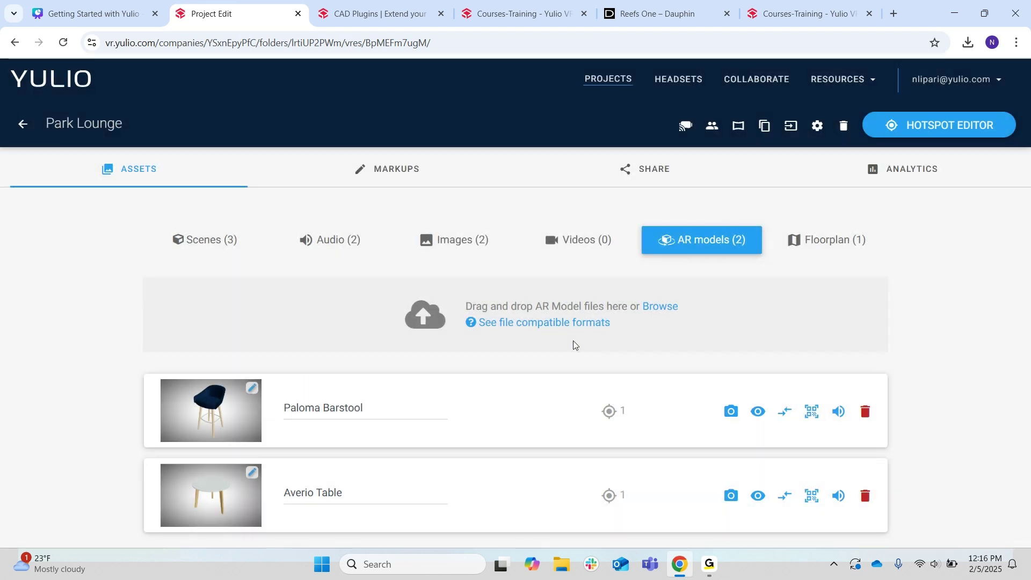
{"action": "left_click", "coordinate": [847, 242]}
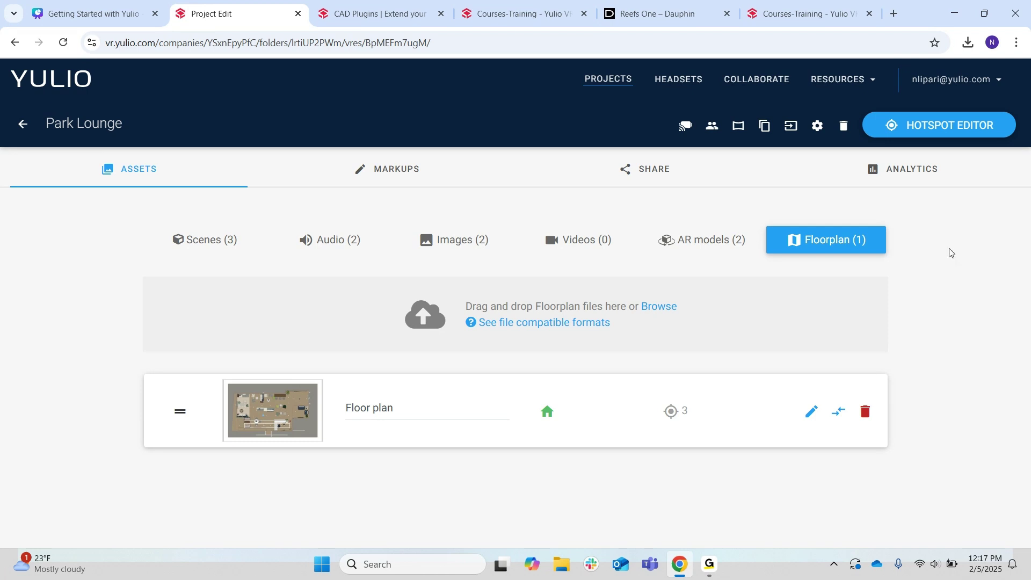
- Open the Park Lounge project in the Hotspot Editor and look over the target scenes and View 1
{"action": "left_click", "coordinate": [947, 129]}
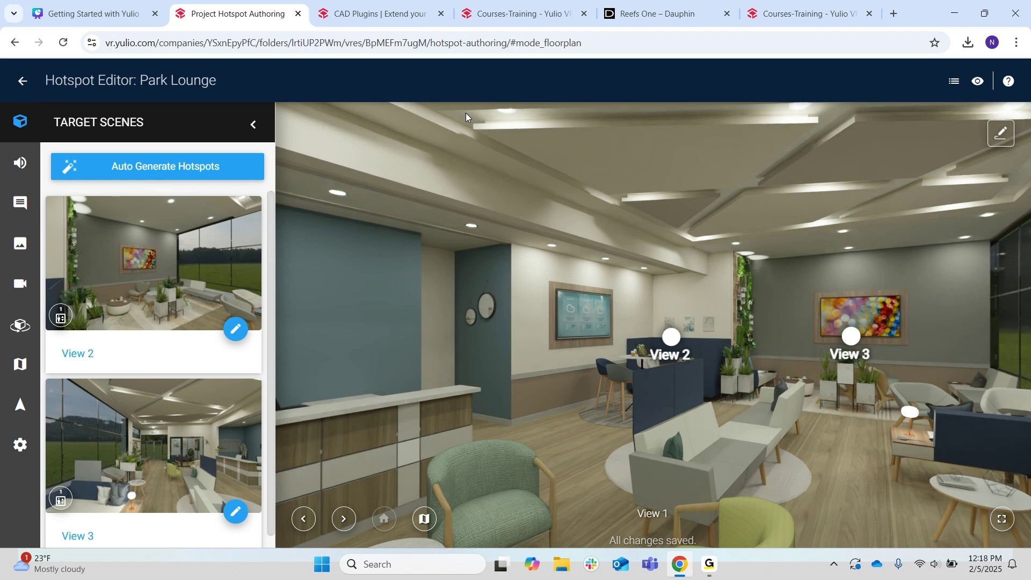
{"action": "scroll", "coordinate": [55, 313], "scroll_direction": "down", "scroll_amount": 1}
{"action": "scroll", "coordinate": [56, 313], "scroll_direction": "up", "scroll_amount": 1}
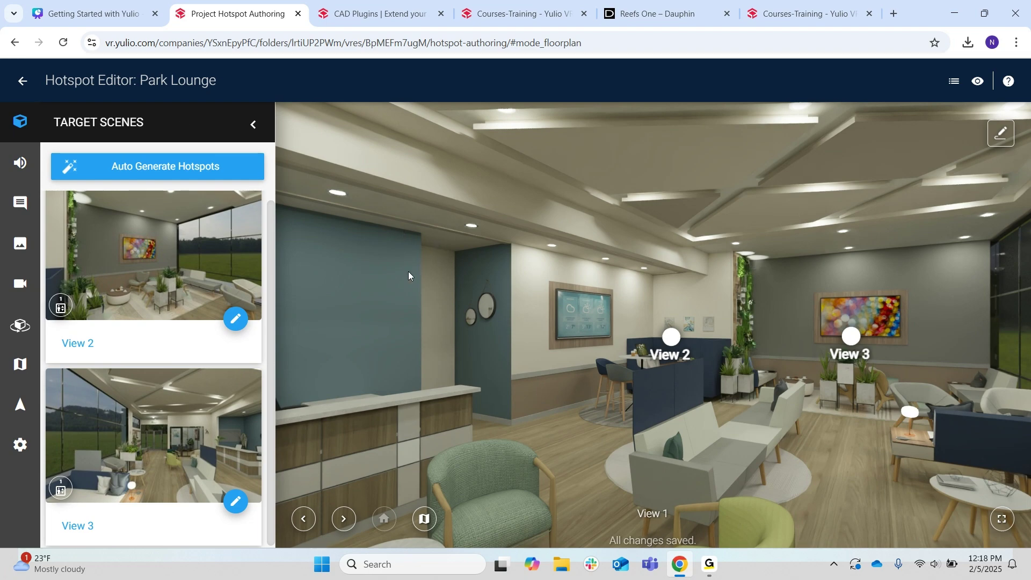
{"action": "left_click_drag", "start_coordinate": [413, 278], "coordinate": [311, 284]}
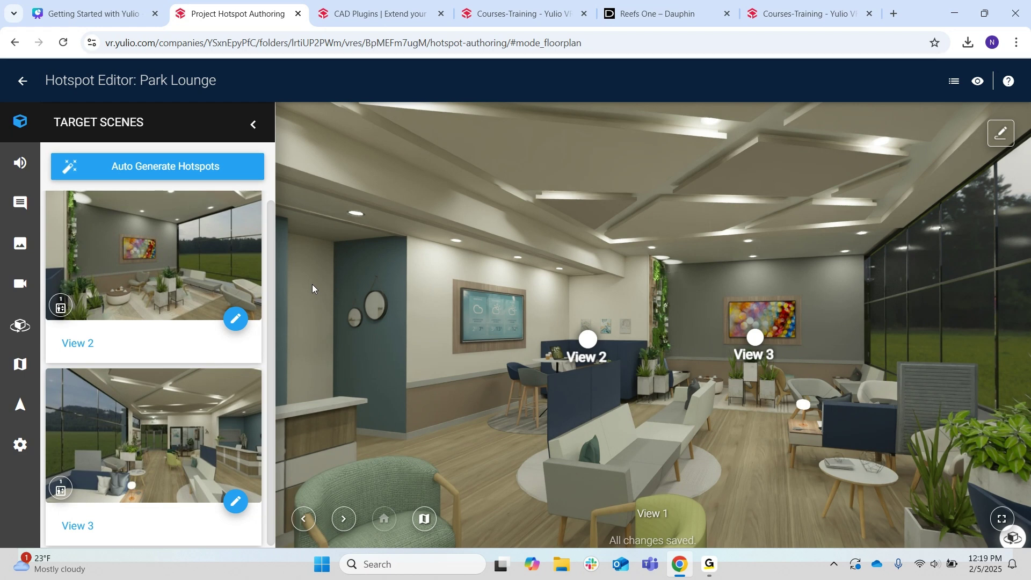
- Open the properties of the View 2 hotspot in View 1 and adjust its depth to a nearer setting
{"action": "mouse_move", "coordinate": [587, 340]}
{"action": "left_mouse_down"}
{"action": "mouse_move", "coordinate": [571, 340]}
{"action": "mouse_move", "coordinate": [569, 328]}
{"action": "mouse_move", "coordinate": [589, 344]}
{"action": "left_mouse_up"}
{"action": "left_click", "coordinate": [589, 342]}
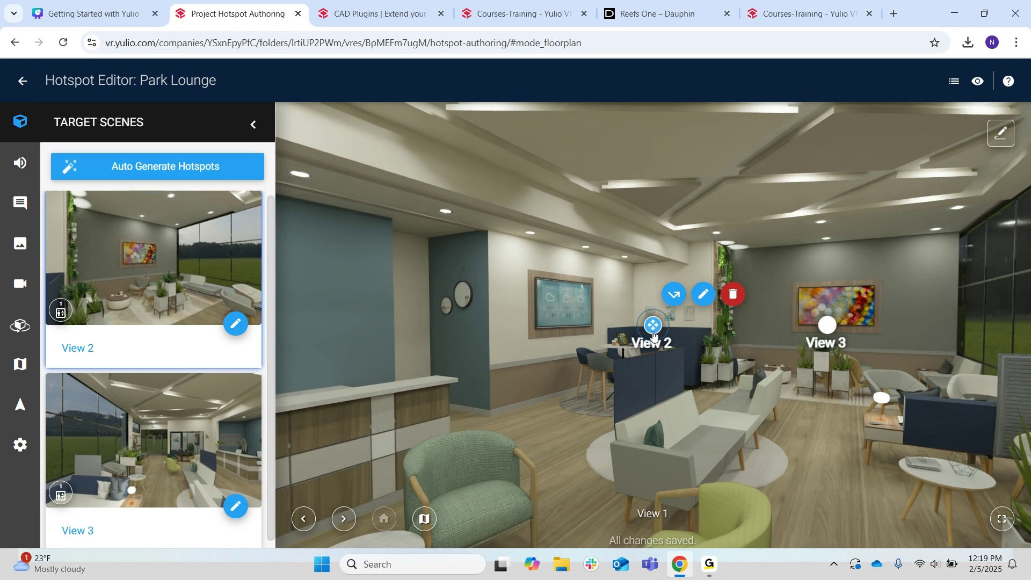
{"action": "left_click", "coordinate": [704, 293]}
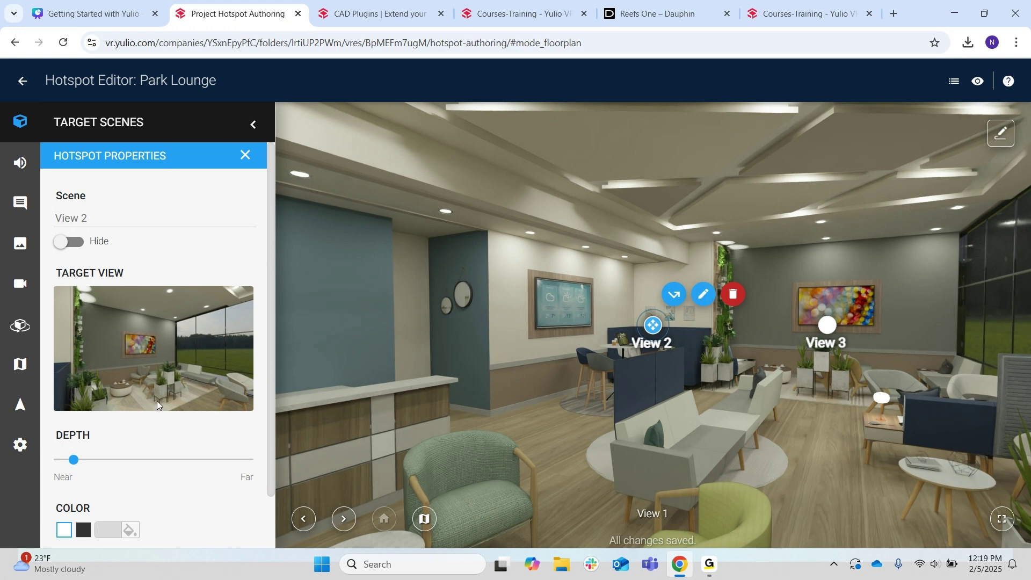
{"action": "scroll", "coordinate": [157, 400], "scroll_direction": "down", "scroll_amount": 1}
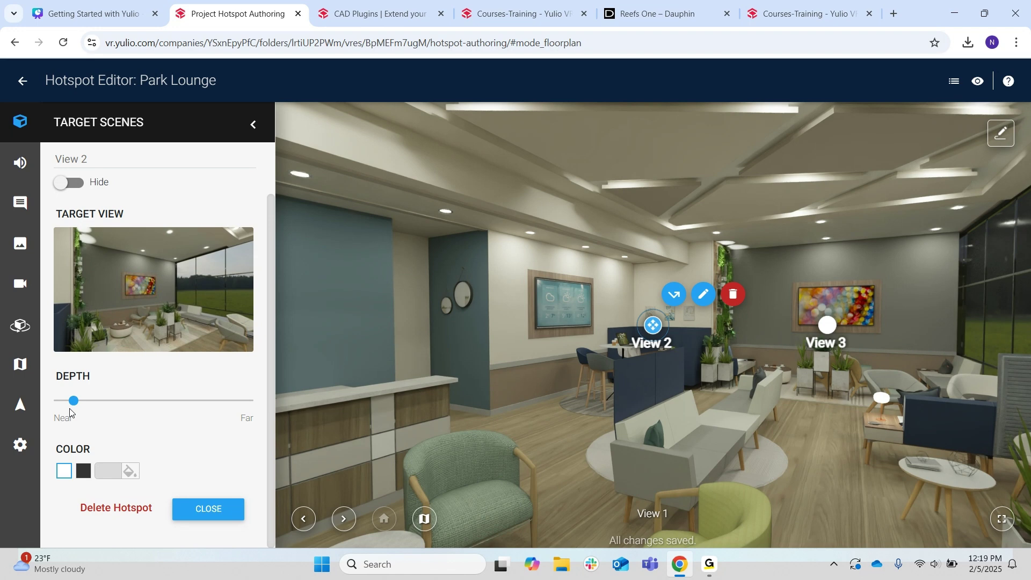
{"action": "left_click_drag", "start_coordinate": [74, 405], "coordinate": [100, 422]}
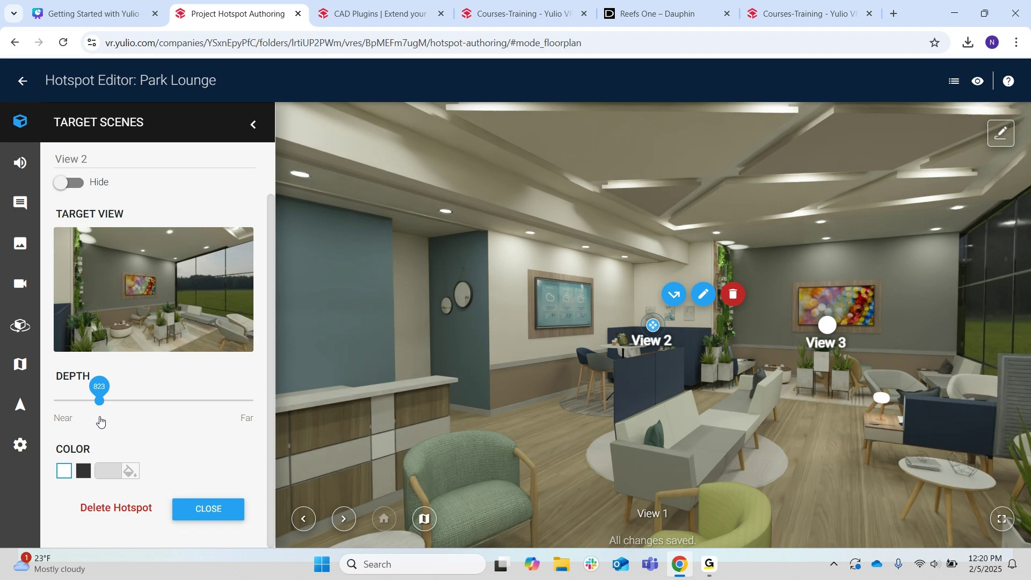
{"action": "left_click_drag", "start_coordinate": [100, 422], "coordinate": [65, 403]}
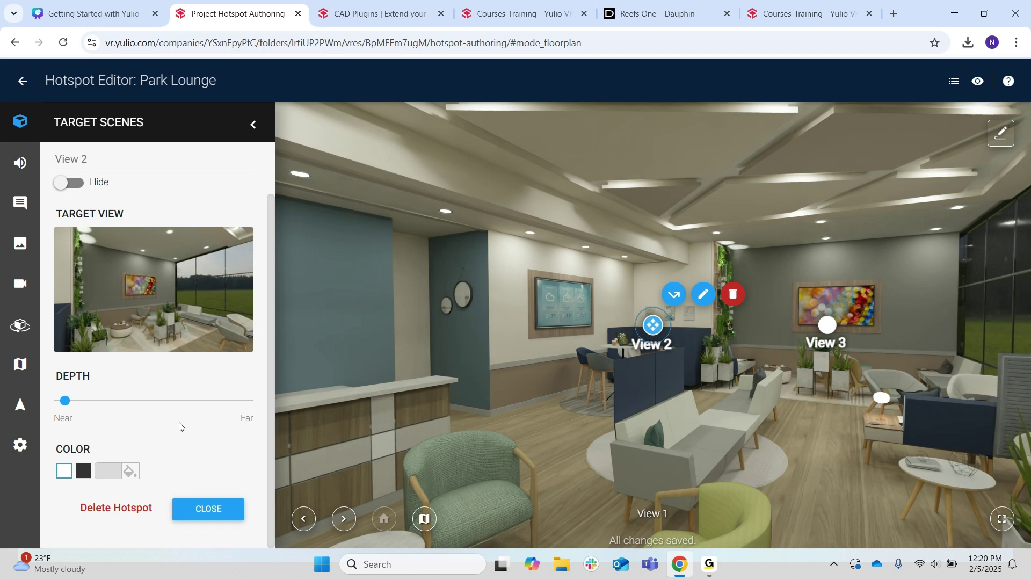
- Examine the View 2 hotspot's hide and custom color options without changing them
{"action": "scroll", "coordinate": [154, 278], "scroll_direction": "up", "scroll_amount": 2}
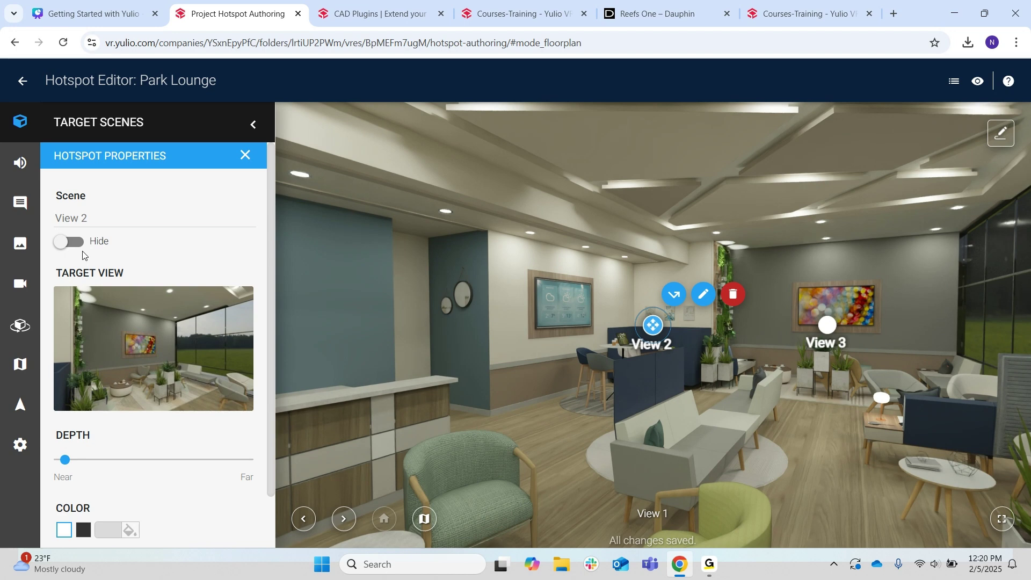
{"action": "scroll", "coordinate": [83, 258], "scroll_direction": "down", "scroll_amount": 2}
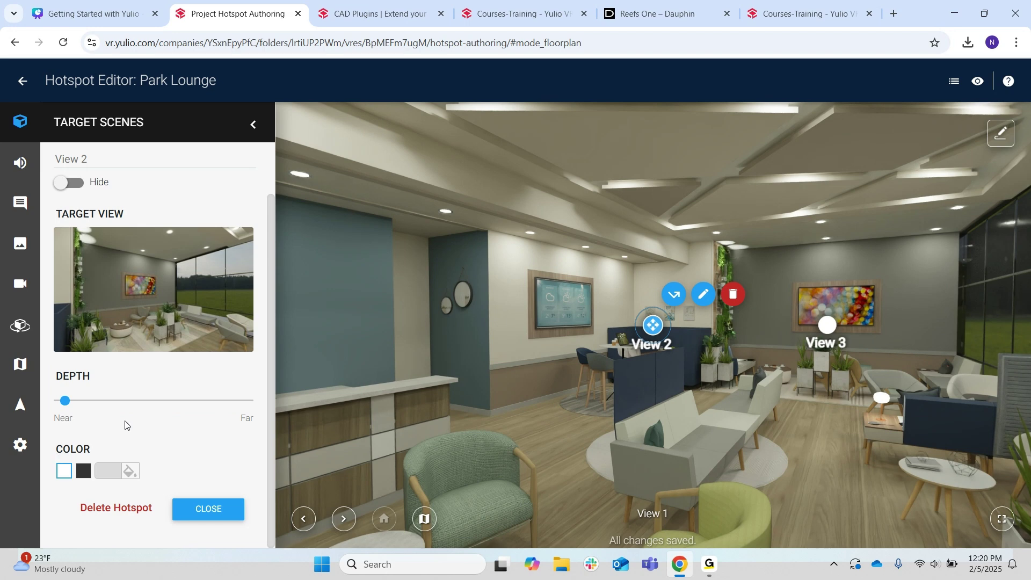
{"action": "left_click", "coordinate": [119, 471]}
{"action": "left_click", "coordinate": [162, 477]}
{"action": "scroll", "coordinate": [180, 445], "scroll_direction": "up", "scroll_amount": 2}
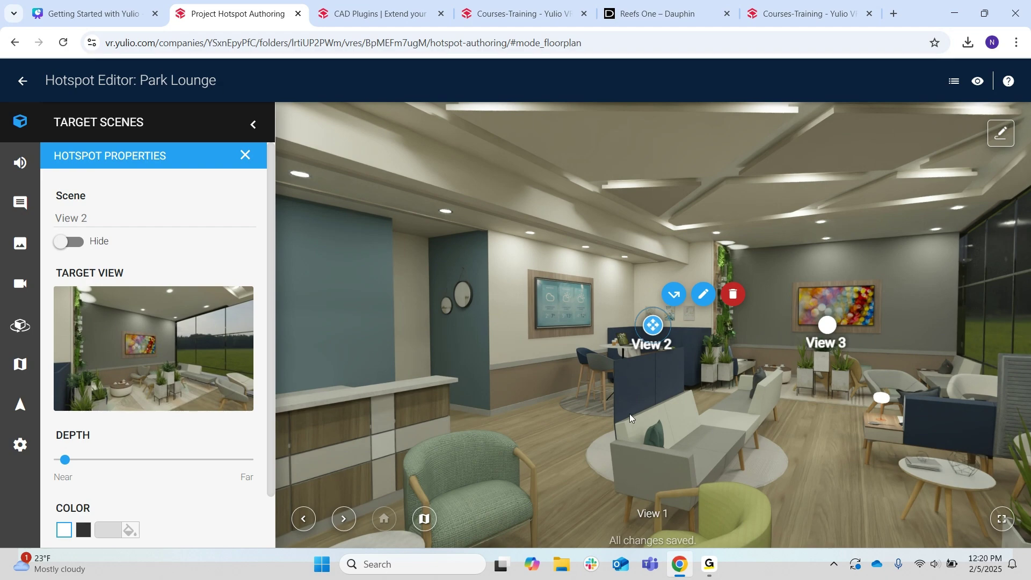
- Delete the View 3 hotspot from the View 1 scene and confirm the deletion
{"action": "left_click_drag", "start_coordinate": [638, 415], "coordinate": [561, 423]}
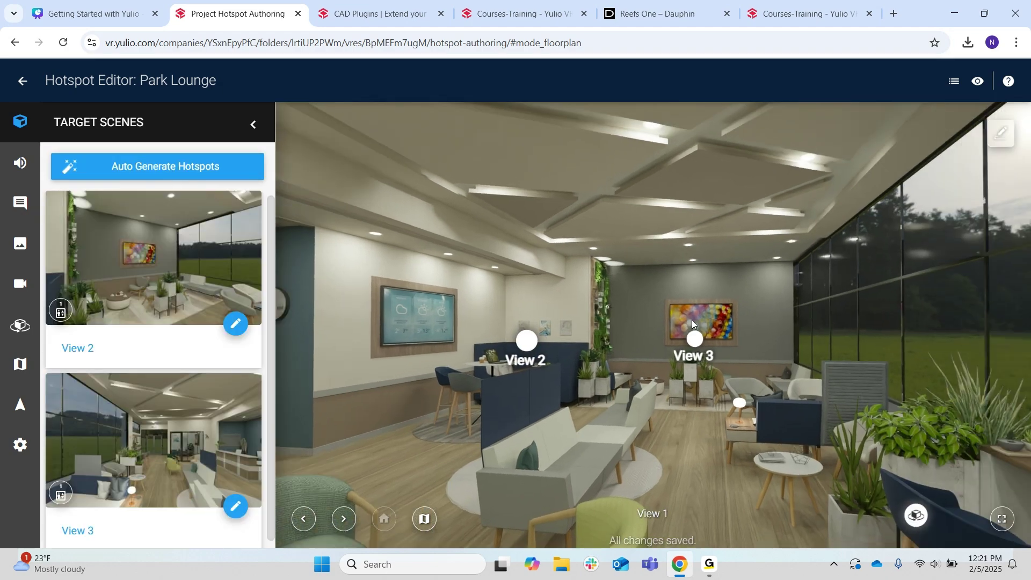
{"action": "left_click", "coordinate": [694, 338]}
{"action": "left_click", "coordinate": [730, 294]}
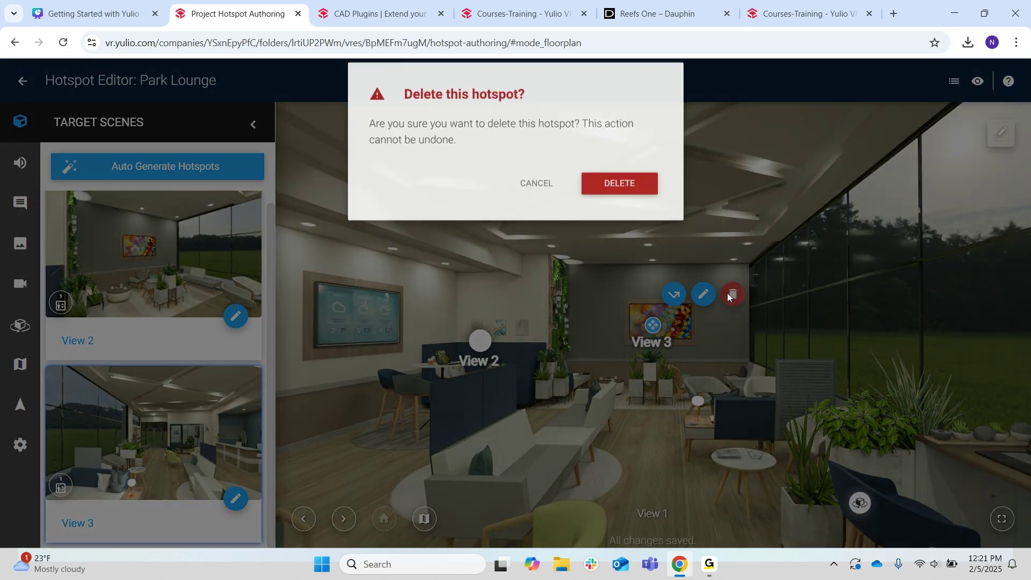
{"action": "left_click", "coordinate": [617, 203]}
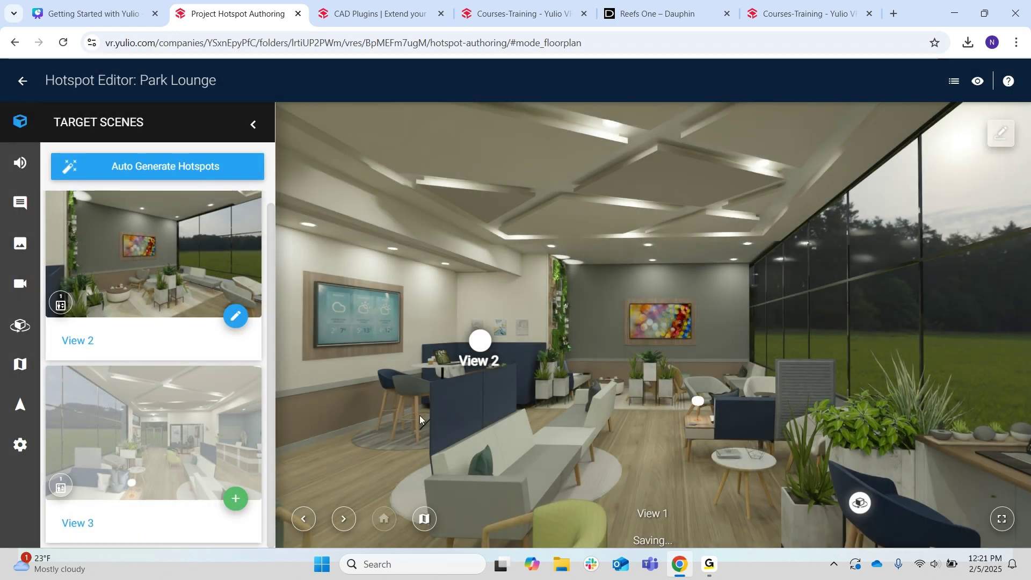
- Place the View 3 target scene as a hotspot on the colorful wall painting in View 1 and set its depth nearer
{"action": "scroll", "coordinate": [148, 372], "scroll_direction": "up", "scroll_amount": 1}
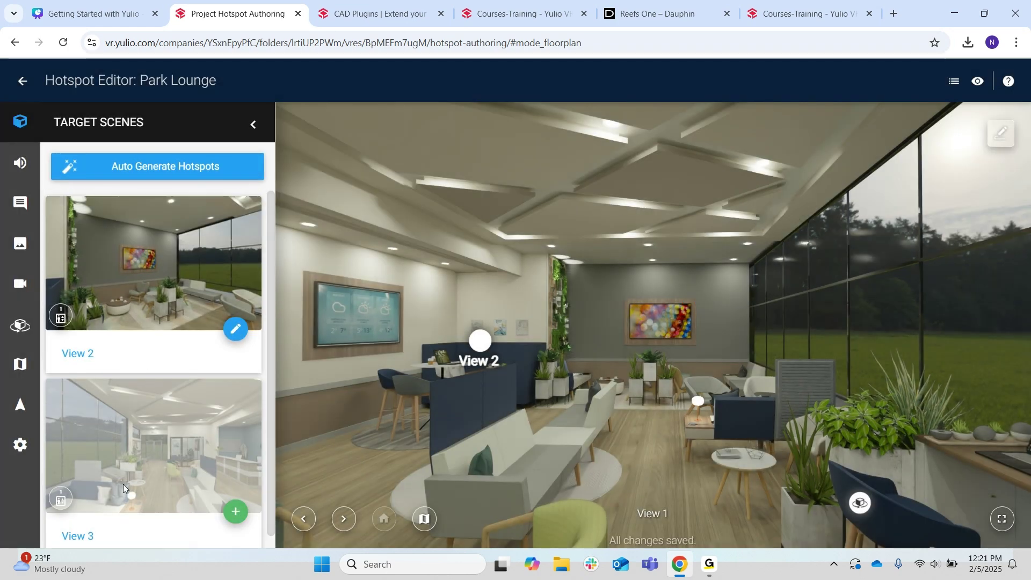
{"action": "scroll", "coordinate": [189, 390], "scroll_direction": "down", "scroll_amount": 1}
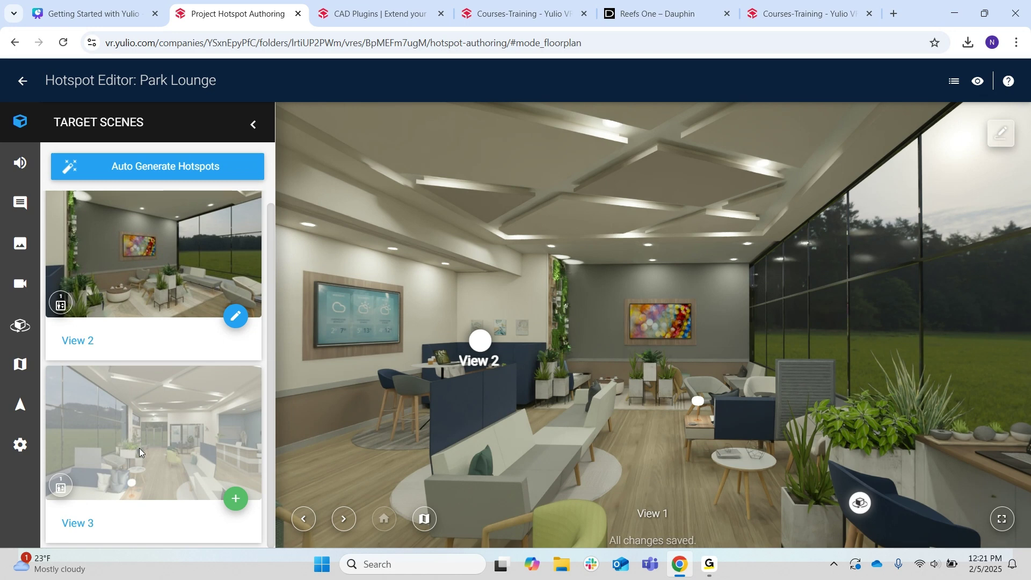
{"action": "left_click_drag", "start_coordinate": [140, 448], "coordinate": [654, 334]}
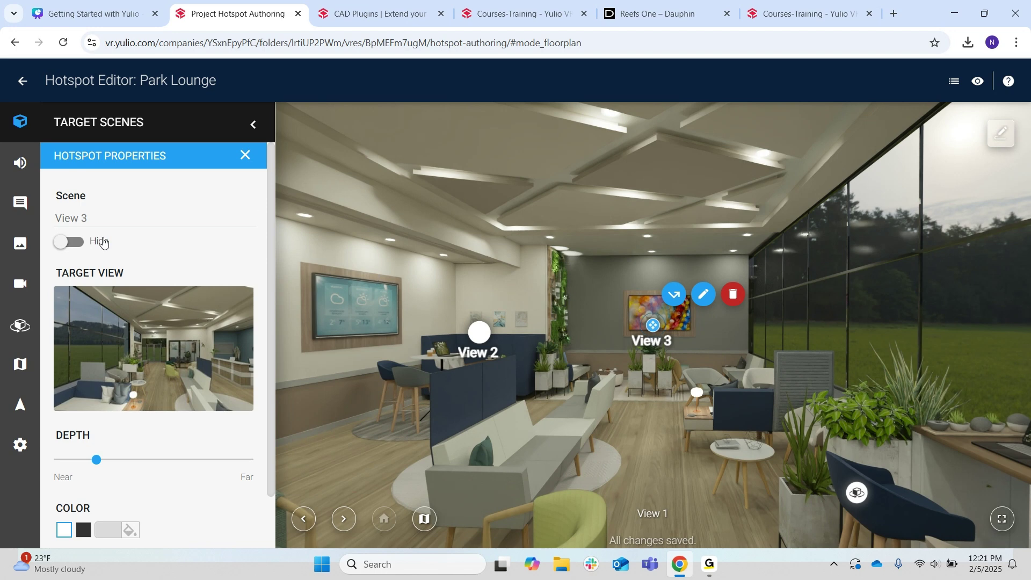
{"action": "left_click_drag", "start_coordinate": [96, 459], "coordinate": [80, 462]}
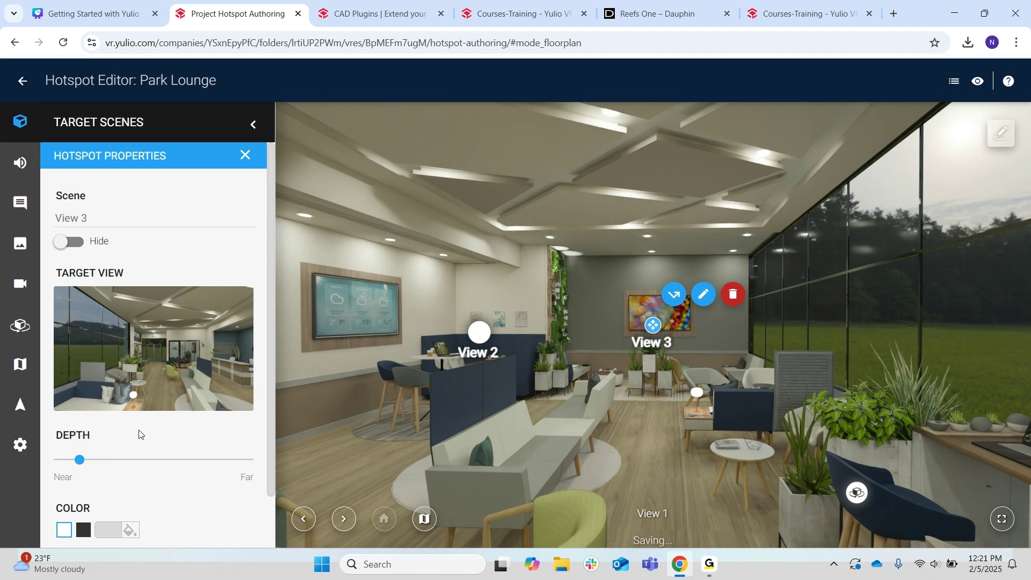
{"action": "scroll", "coordinate": [139, 432], "scroll_direction": "down", "scroll_amount": 1}
{"action": "left_click", "coordinate": [210, 509]}
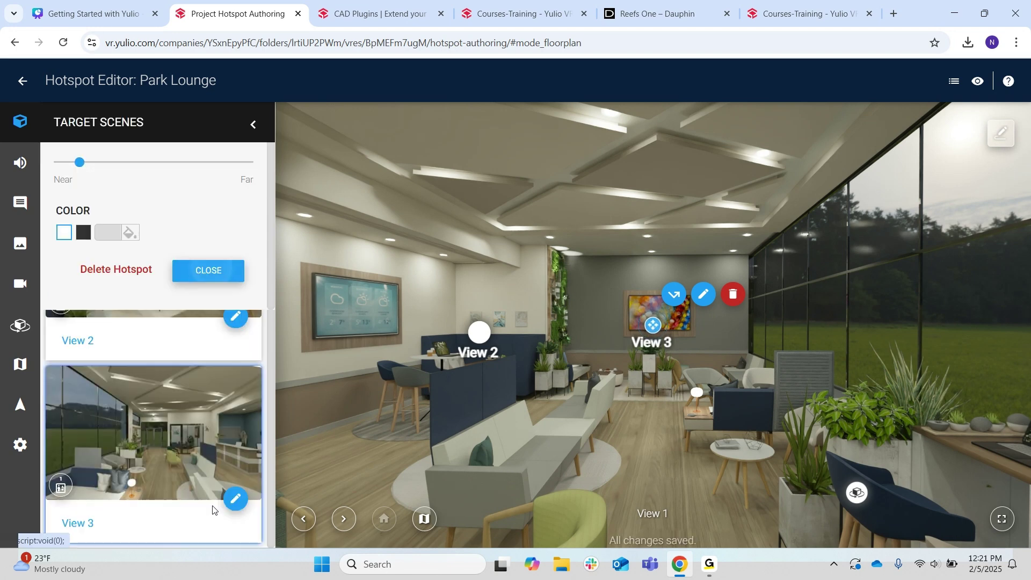
{"action": "left_click", "coordinate": [642, 404]}
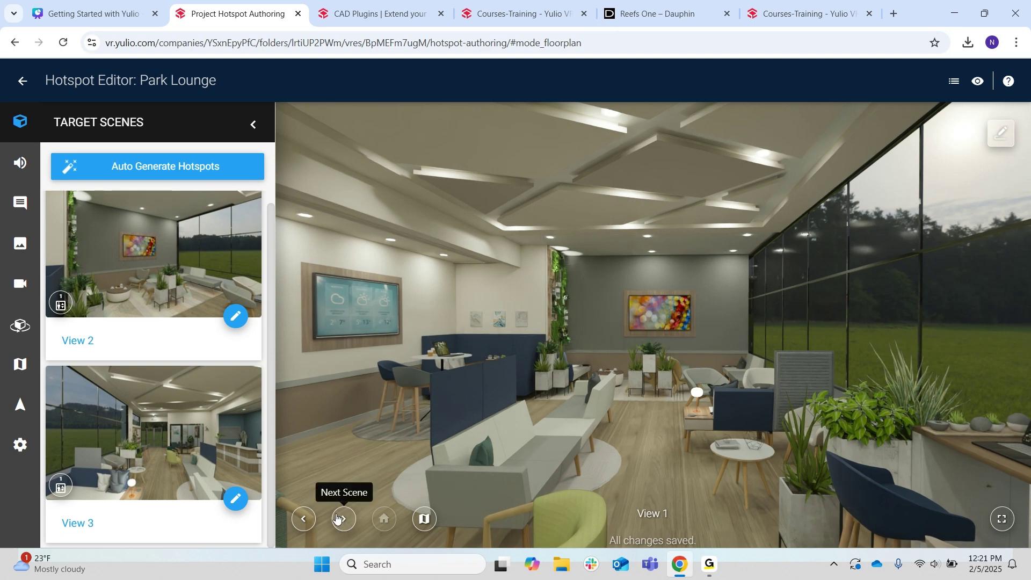
- Go through the View 2 and View 3 scenes and look over the scene hotspots placed in them
{"action": "left_click", "coordinate": [337, 518]}
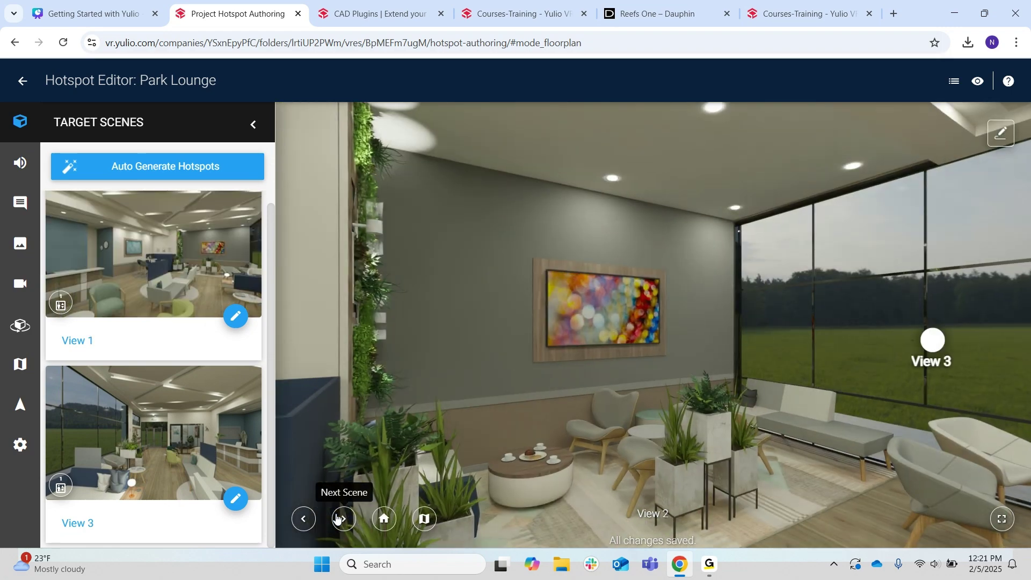
{"action": "left_click_drag", "start_coordinate": [649, 478], "coordinate": [305, 396]}
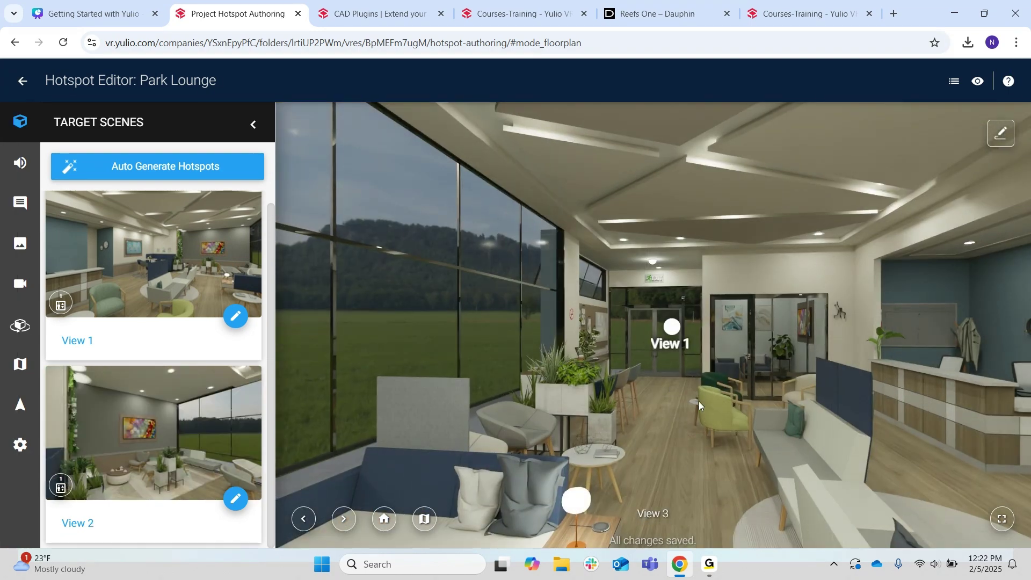
{"action": "left_click_drag", "start_coordinate": [698, 401], "coordinate": [472, 422]}
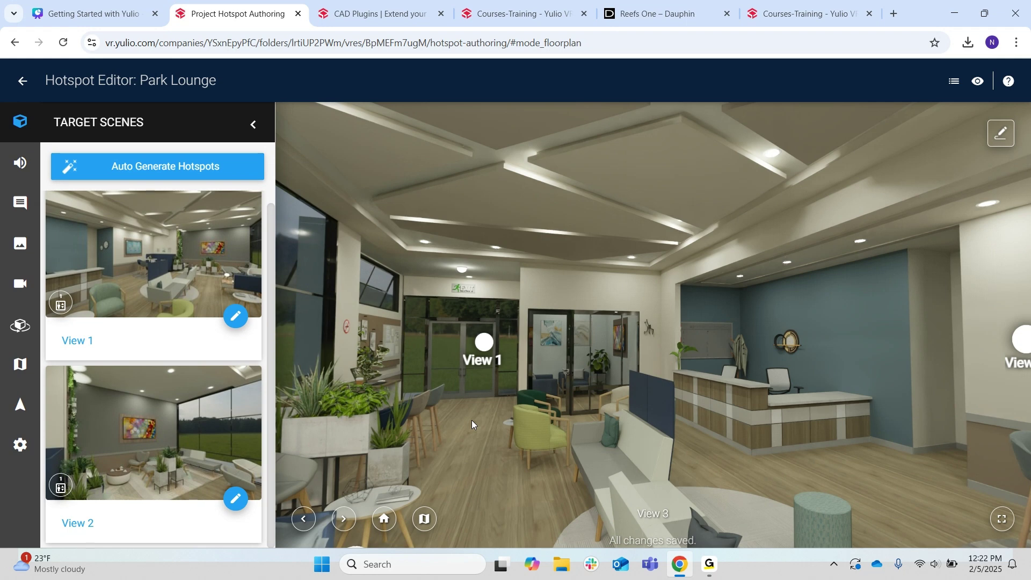
- Place the Welcome Message audio as a hotspot on the blue wall above the reception desk in View 1
{"action": "left_click", "coordinate": [18, 164]}
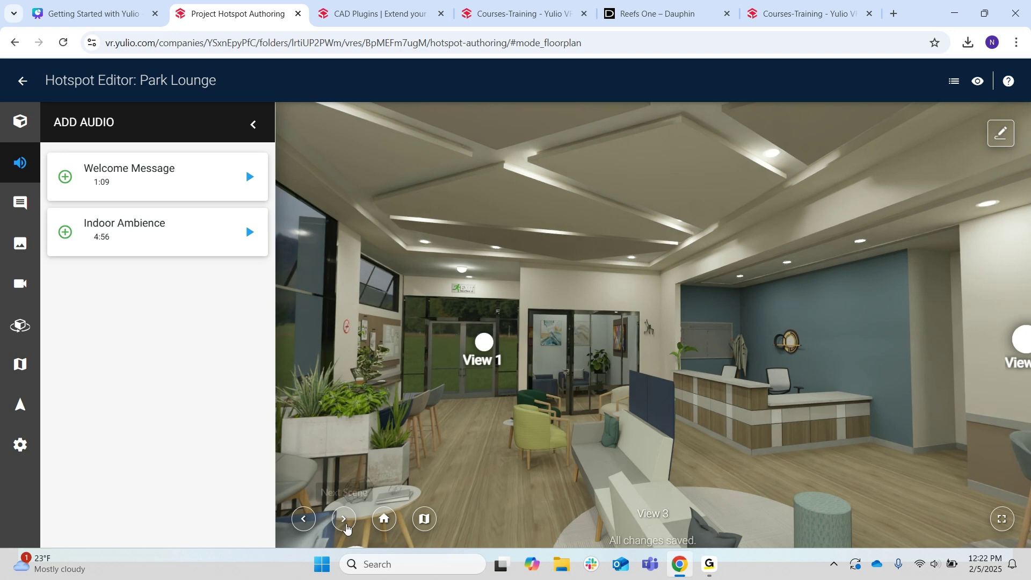
{"action": "left_click", "coordinate": [349, 519]}
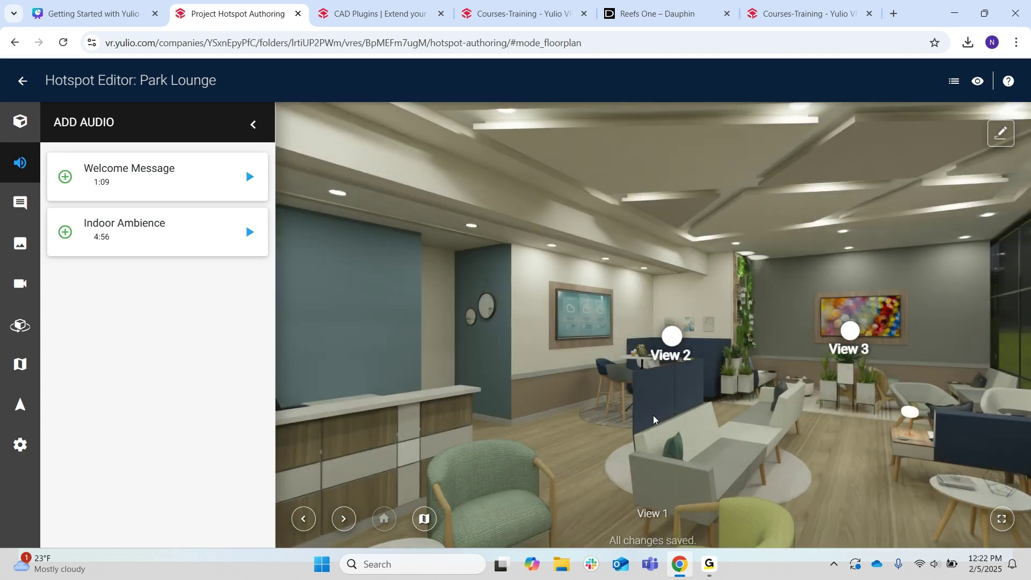
{"action": "left_click_drag", "start_coordinate": [653, 414], "coordinate": [827, 394]}
{"action": "left_click_drag", "start_coordinate": [704, 409], "coordinate": [755, 416]}
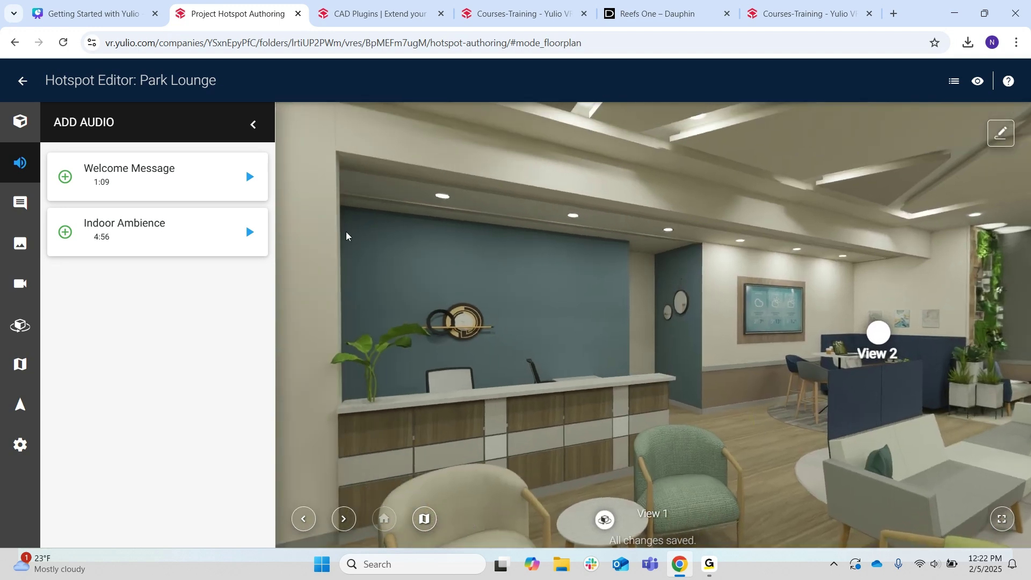
{"action": "left_click_drag", "start_coordinate": [133, 173], "coordinate": [571, 283]}
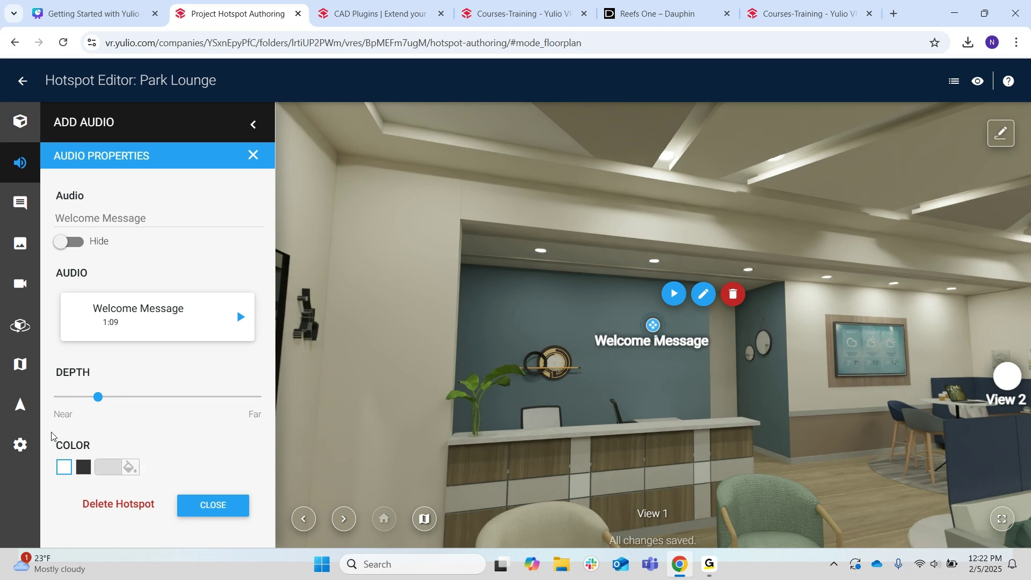
- Rename the Welcome Message audio hotspot to Welcome, set its depth slightly nearer and close its properties
{"action": "left_click", "coordinate": [158, 220]}
{"action": "type", "text": "Welcome"}
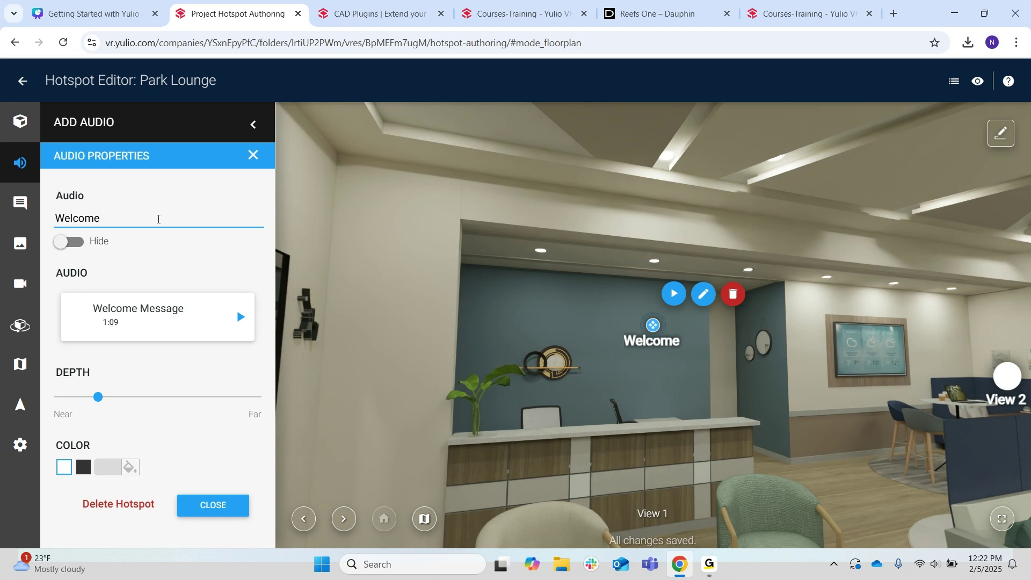
{"action": "left_click", "coordinate": [169, 273]}
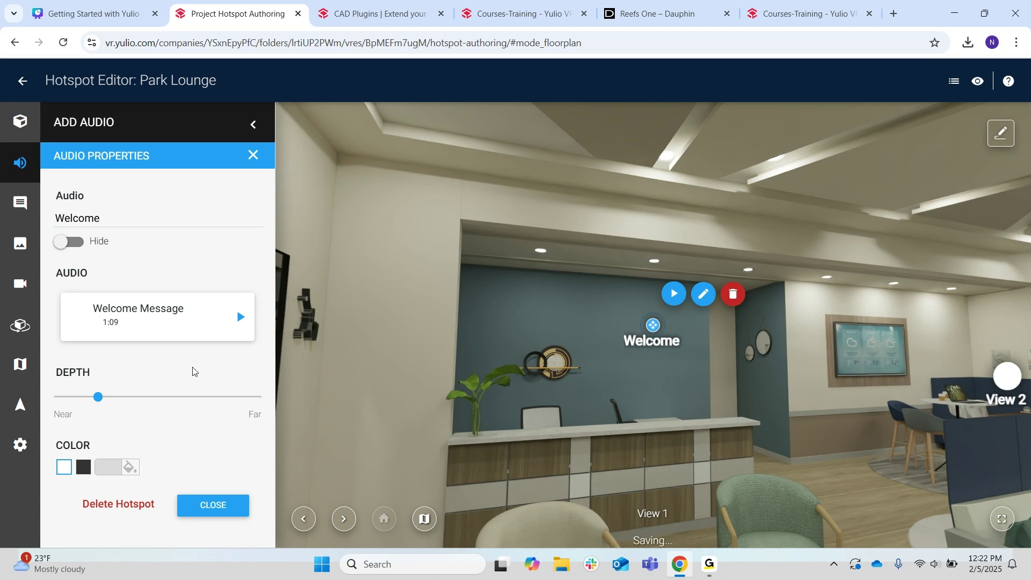
{"action": "left_click_drag", "start_coordinate": [98, 397], "coordinate": [85, 404]}
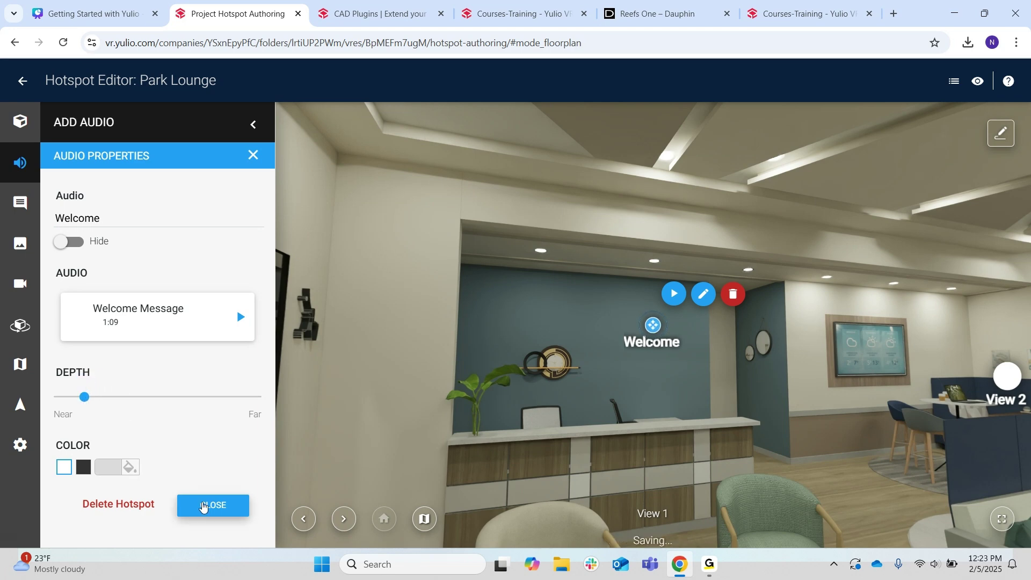
{"action": "left_click", "coordinate": [203, 507]}
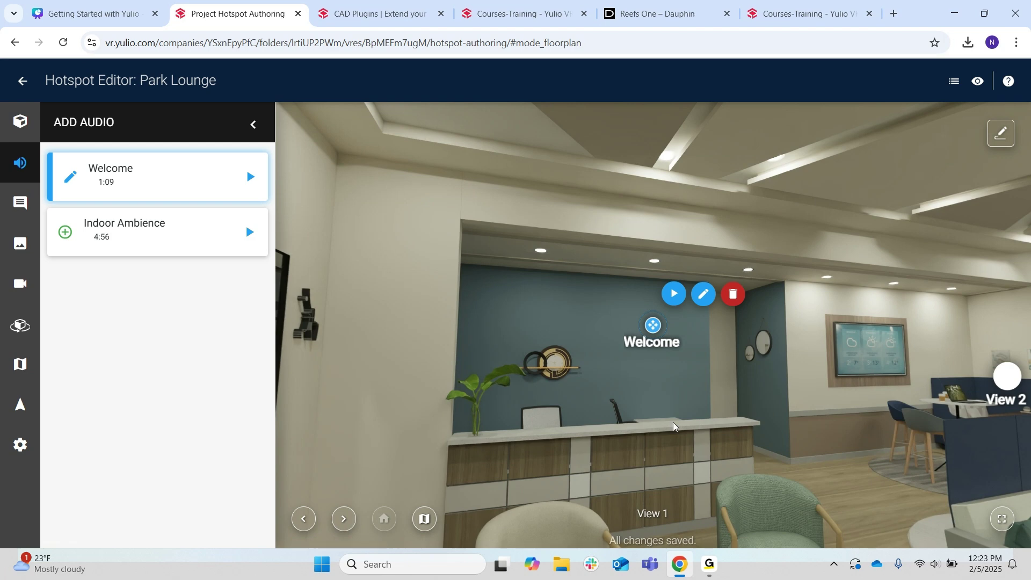
{"action": "left_click_drag", "start_coordinate": [710, 421], "coordinate": [514, 354]}
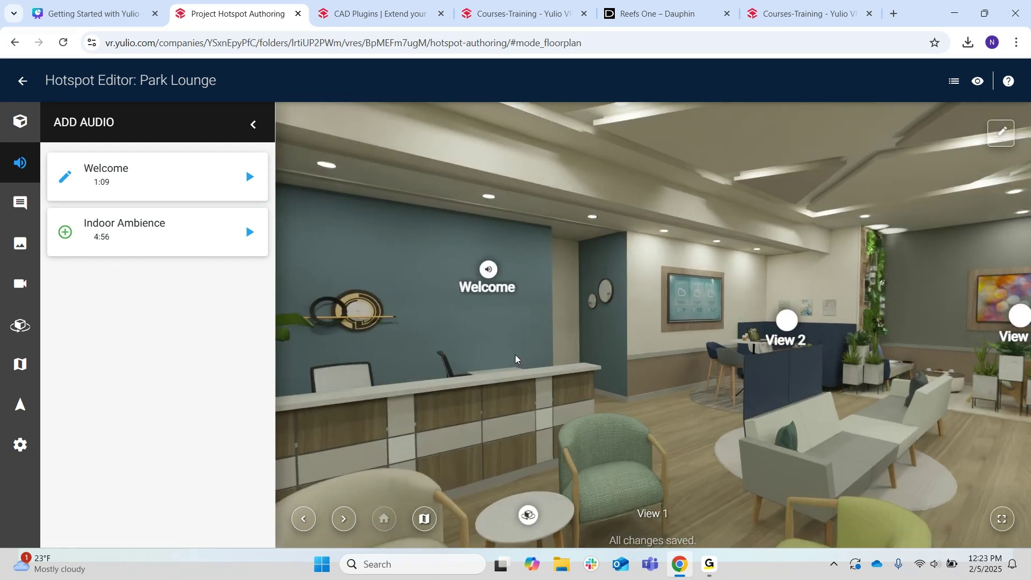
{"action": "left_click", "coordinate": [20, 207]}
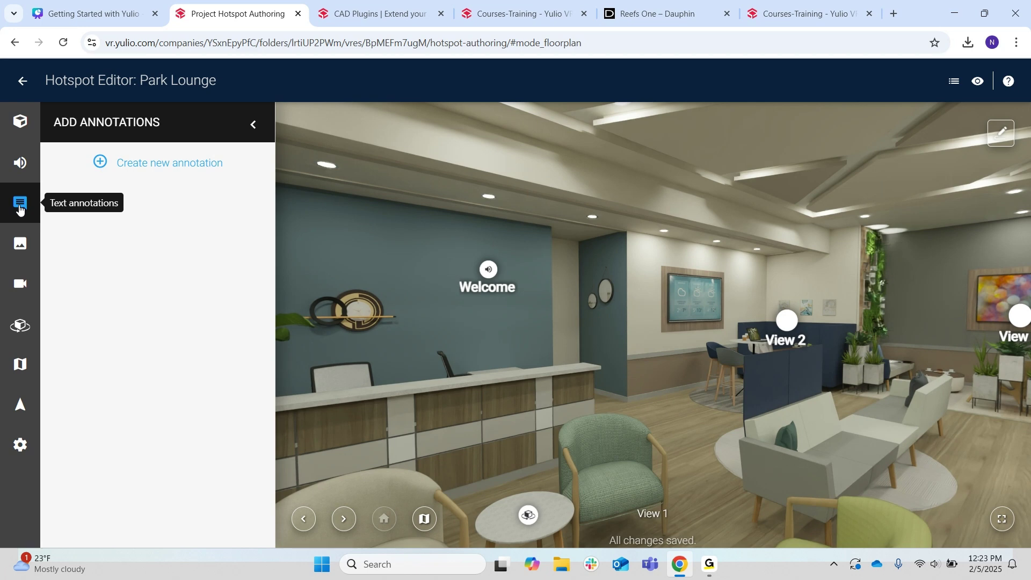
{"action": "left_click", "coordinate": [20, 205]}
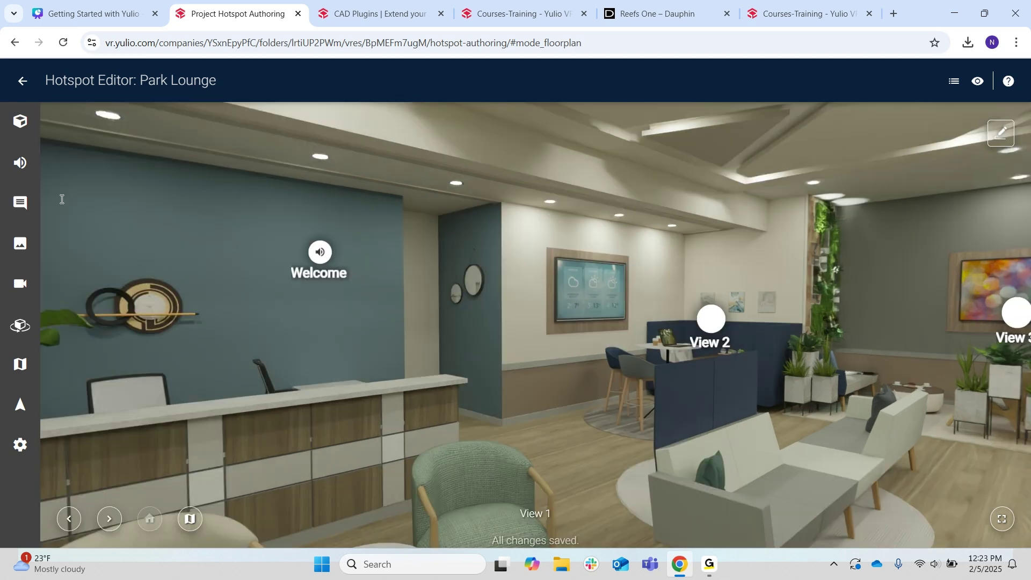
{"action": "left_click", "coordinate": [20, 162]}
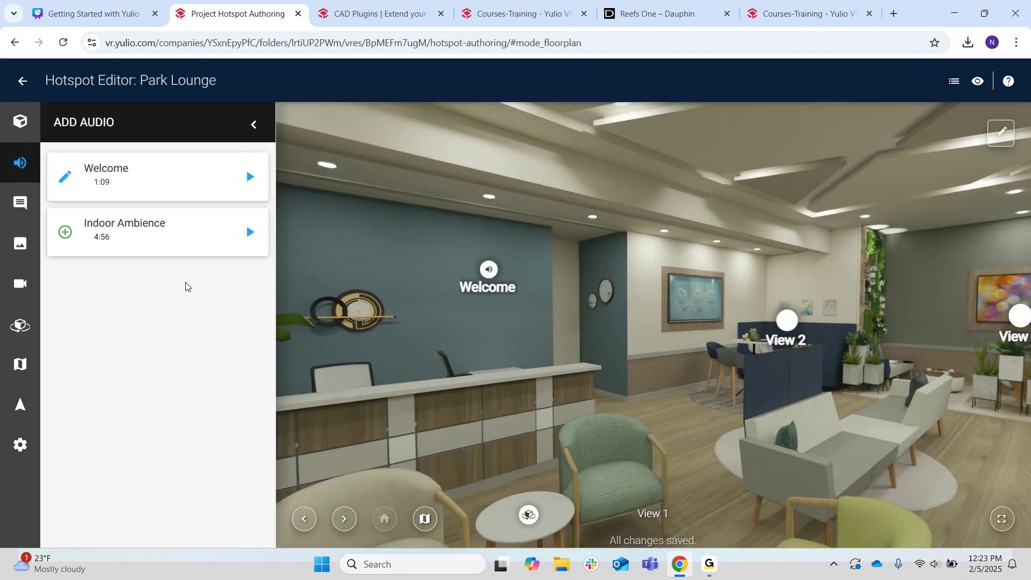
- Create a new text annotation in View 1 and title it Try Yulio
{"action": "left_click", "coordinate": [24, 203]}
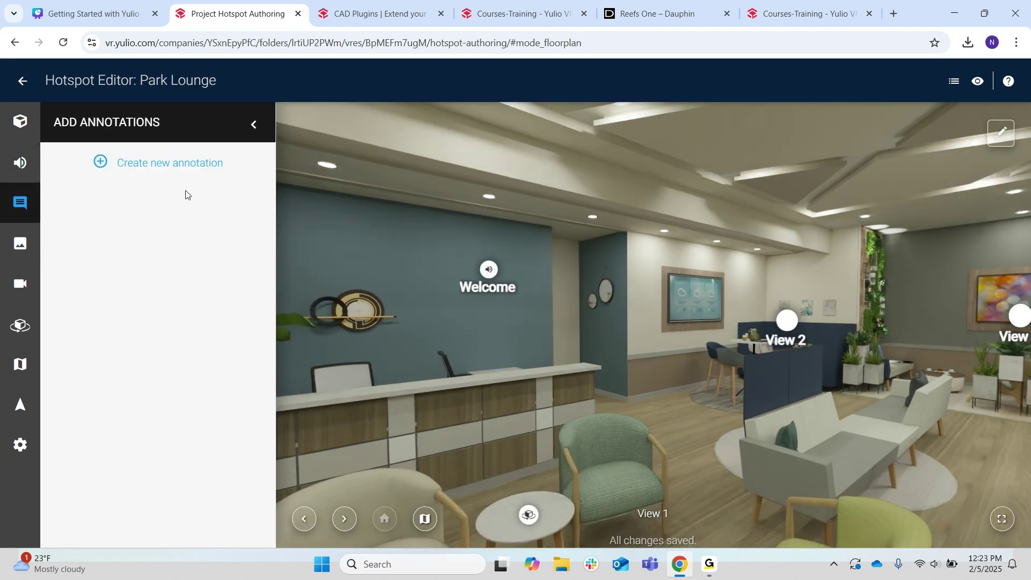
{"action": "left_click", "coordinate": [103, 161]}
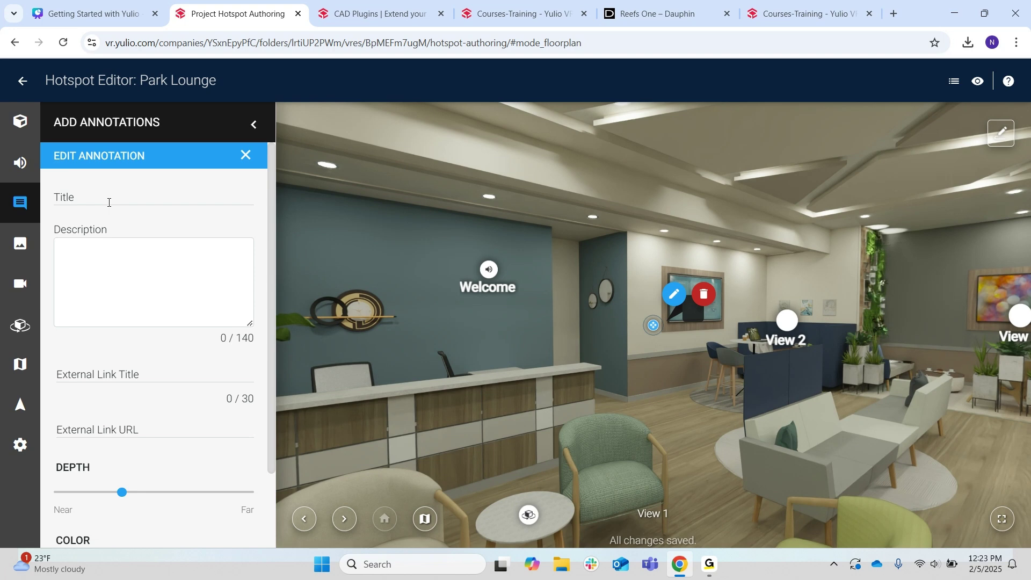
{"action": "left_click", "coordinate": [92, 199]}
{"action": "type", "text": "Try"}
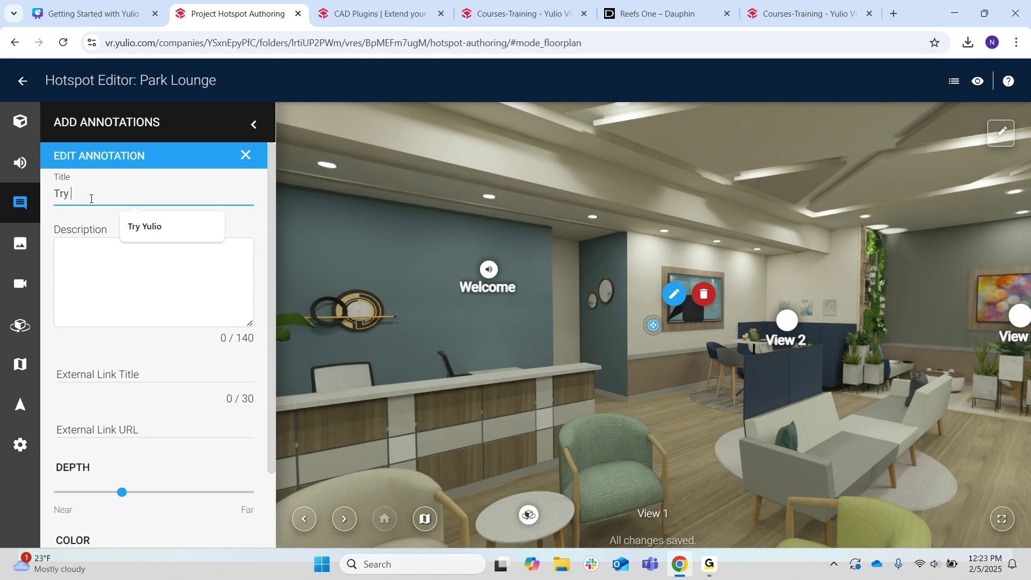
{"action": "left_click", "coordinate": [133, 229]}
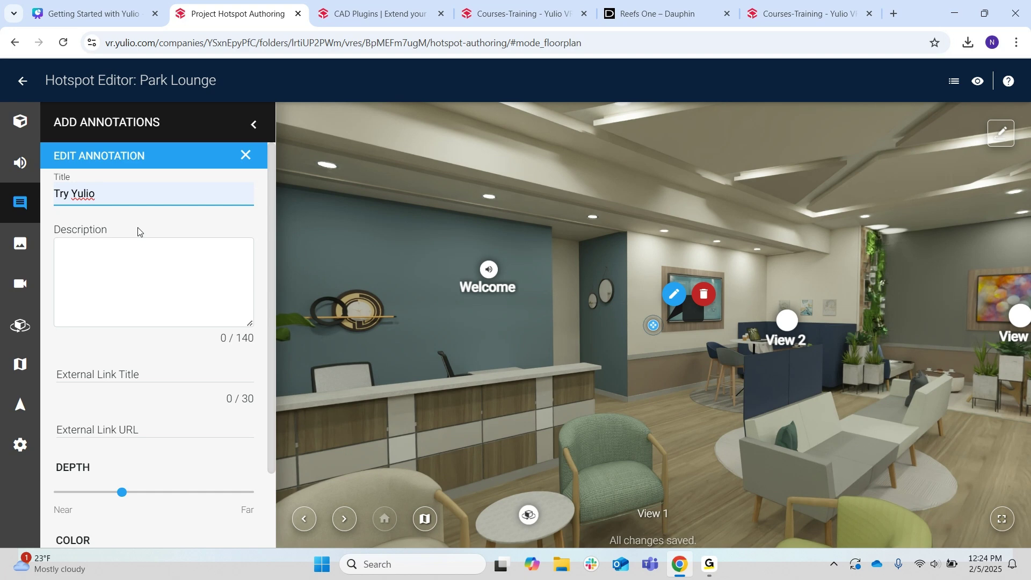
{"action": "left_click", "coordinate": [123, 218]}
- Enter the annotation description "Like what you see? Visit out website to sign up for a 30-day free trial."
{"action": "left_click", "coordinate": [109, 258]}
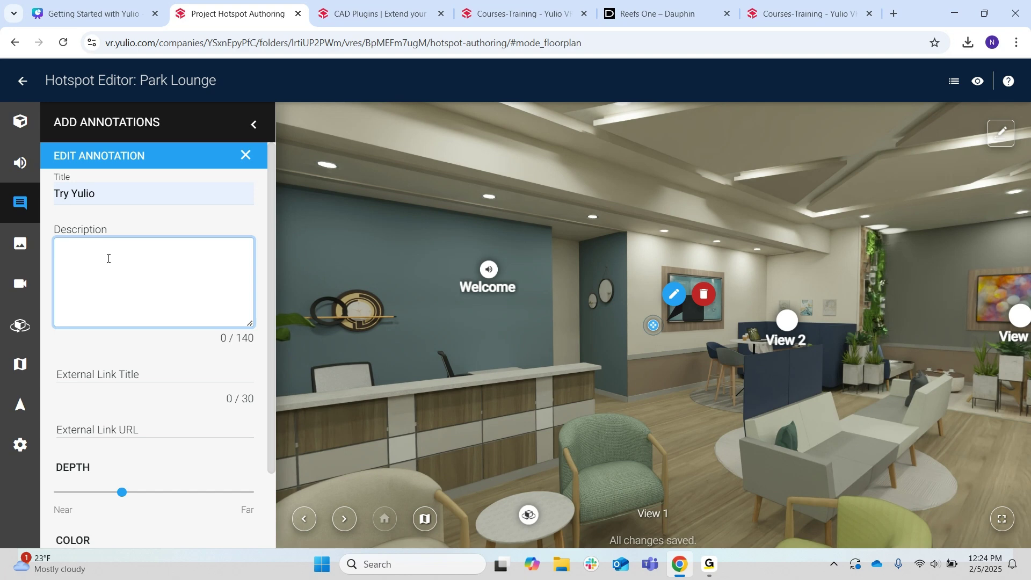
{"action": "type", "text": "Like what you s3"}
{"action": "key", "text": "BackSpace"}
{"action": "type", "text": "ee? Visit out "}
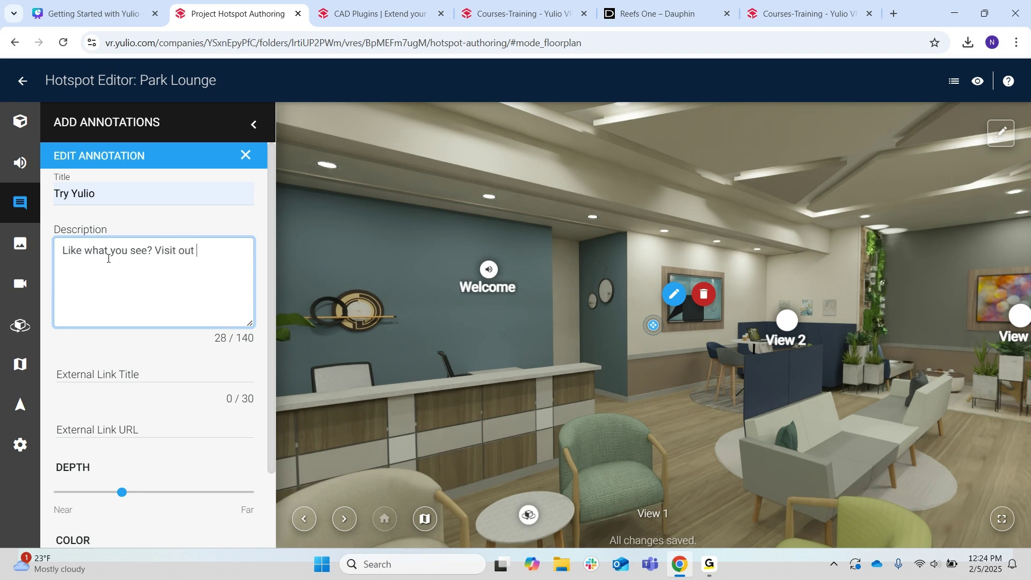
{"action": "type", "text": "w4ebsi"}
{"action": "key", "text": "BackSpace"}
{"action": "key", "text": "BackSpace"}
{"action": "key", "text": "BackSpace"}
{"action": "key", "text": "BackSpace"}
{"action": "type", "text": "ebsite to sign up for a 30-d"}
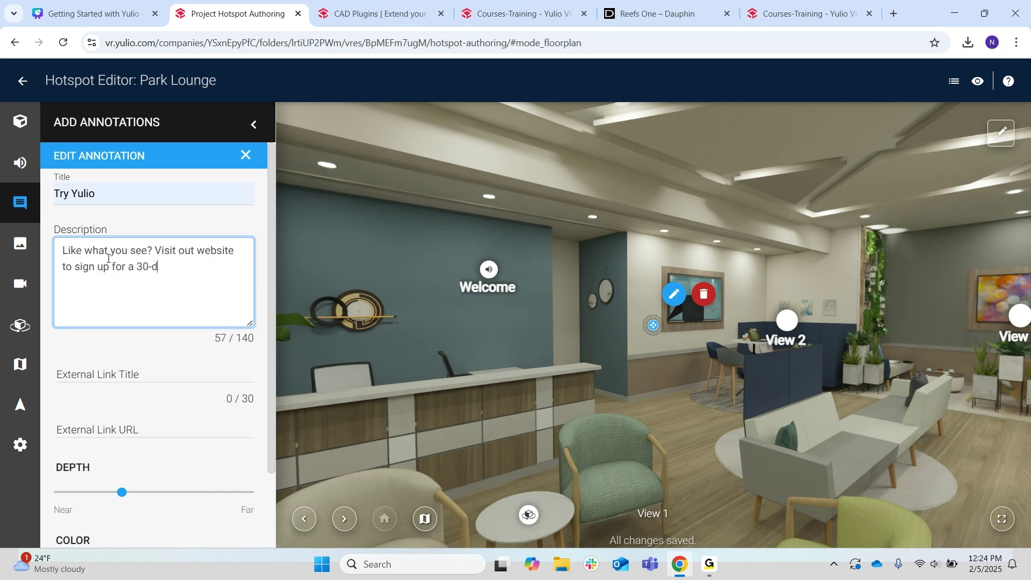
{"action": "type", "text": "ay free trial."}
{"action": "scroll", "coordinate": [129, 279], "scroll_direction": "down", "scroll_amount": 1}
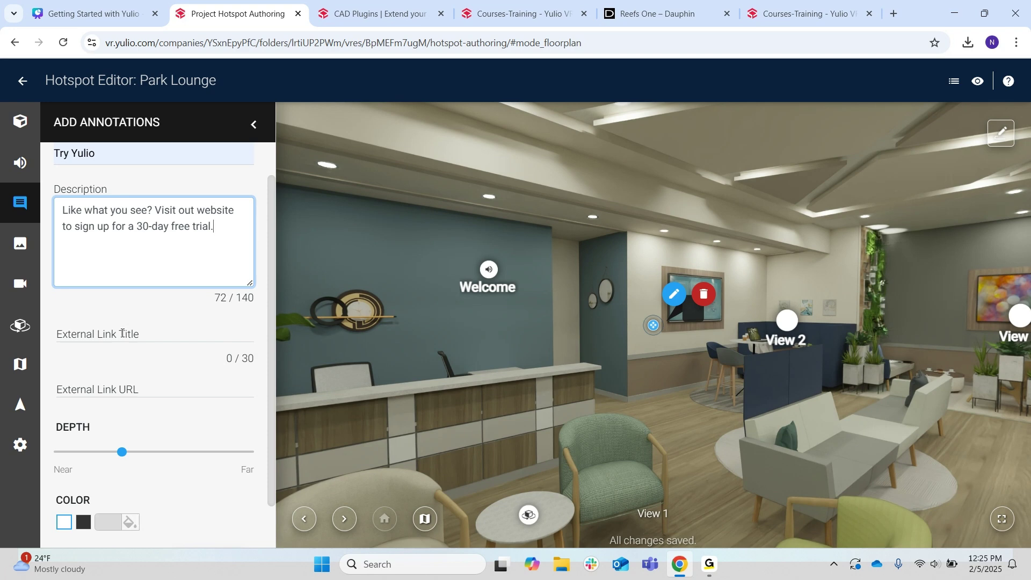
{"action": "left_click", "coordinate": [110, 326]}
{"action": "type", "text": "G"}
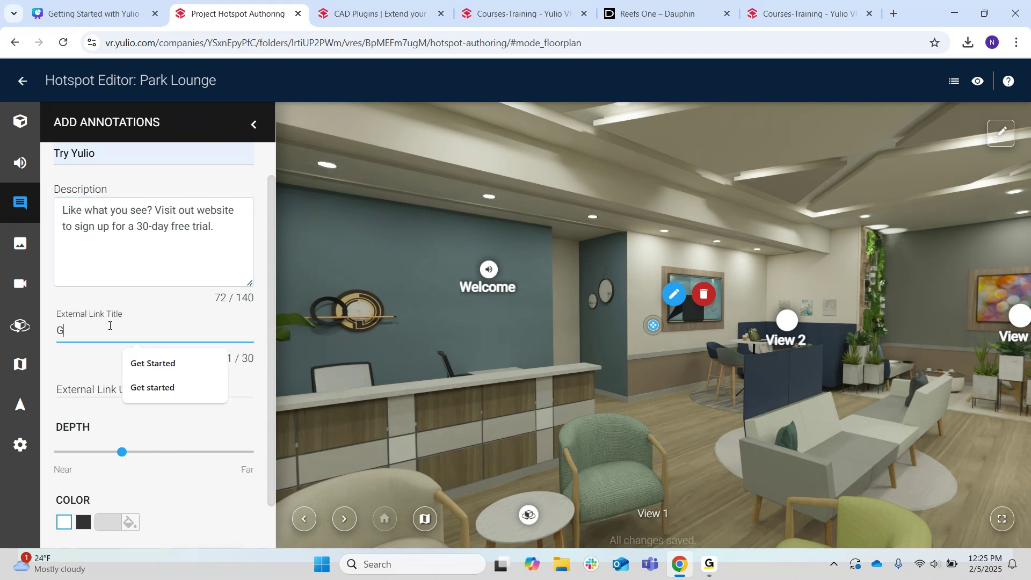
{"action": "left_click", "coordinate": [211, 361]}
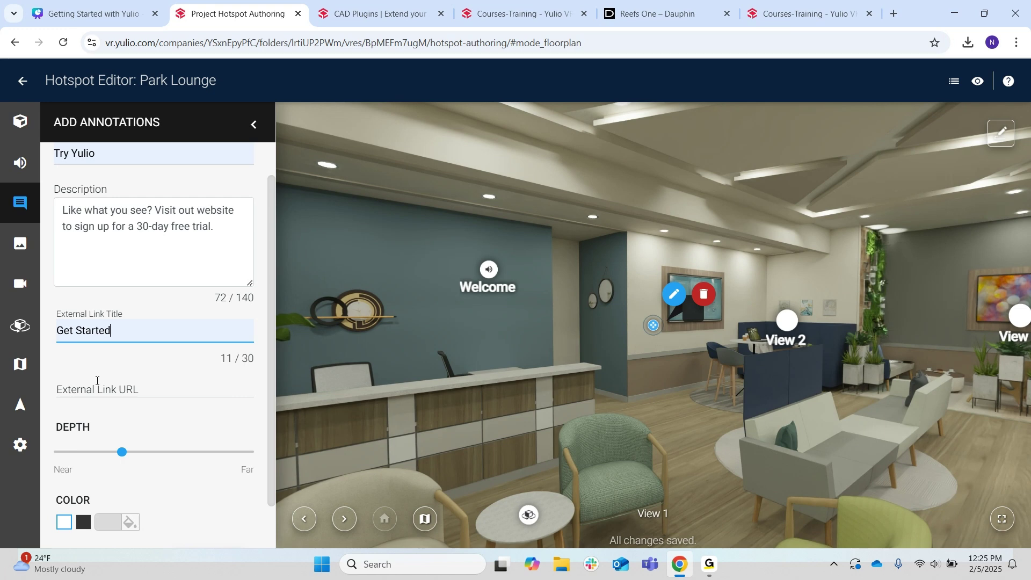
{"action": "left_click", "coordinate": [98, 381]}
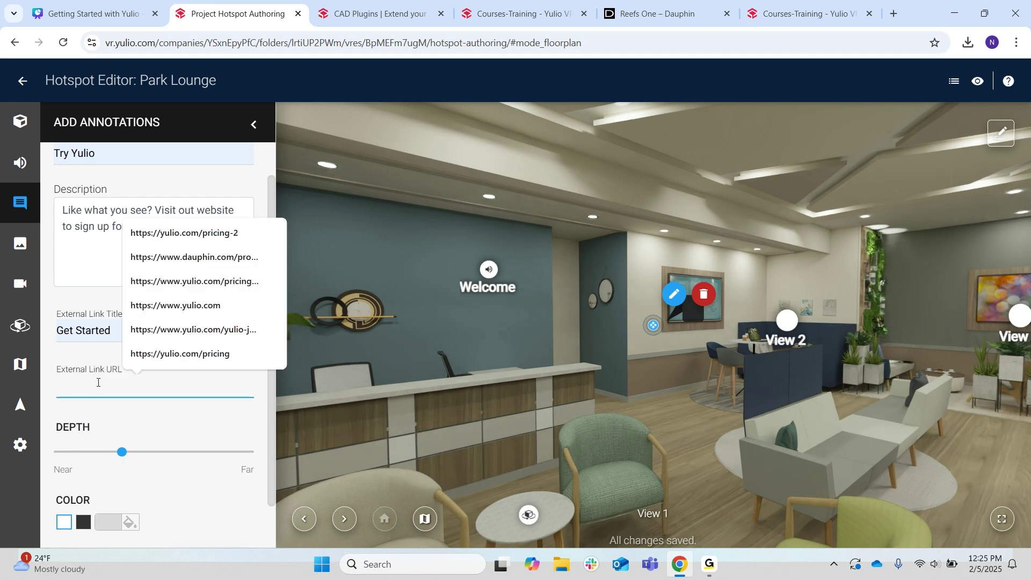
{"action": "left_click", "coordinate": [172, 233]}
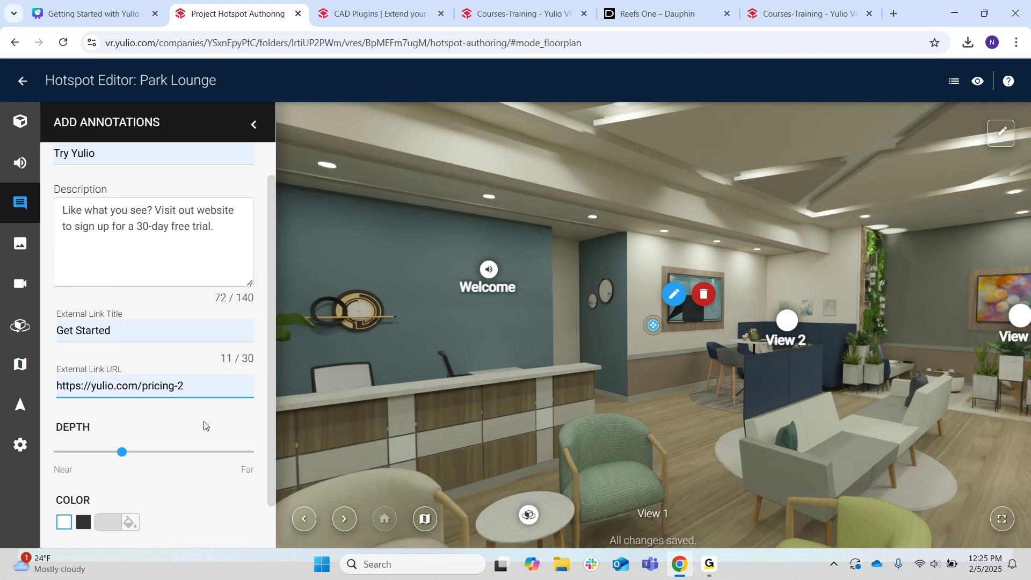
- Bring the Try Yulio annotation nearer in depth, move it onto the open floor near the small round table, and close its properties
{"action": "left_click", "coordinate": [125, 454]}
{"action": "left_click_drag", "start_coordinate": [125, 456], "coordinate": [77, 454]}
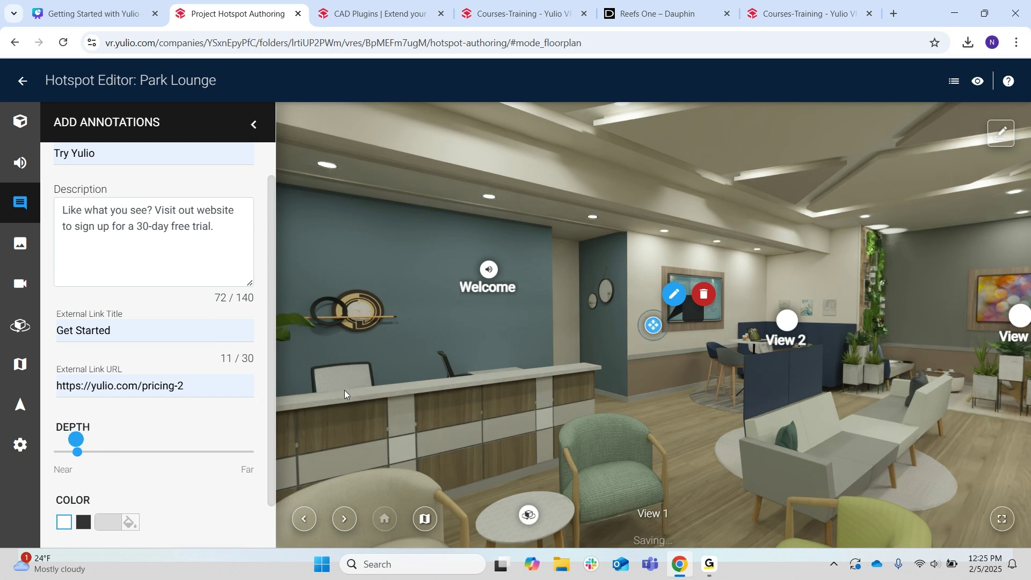
{"action": "mouse_move", "coordinate": [656, 331]}
{"action": "left_mouse_down"}
{"action": "mouse_move", "coordinate": [854, 366]}
{"action": "mouse_move", "coordinate": [922, 427]}
{"action": "left_mouse_up"}
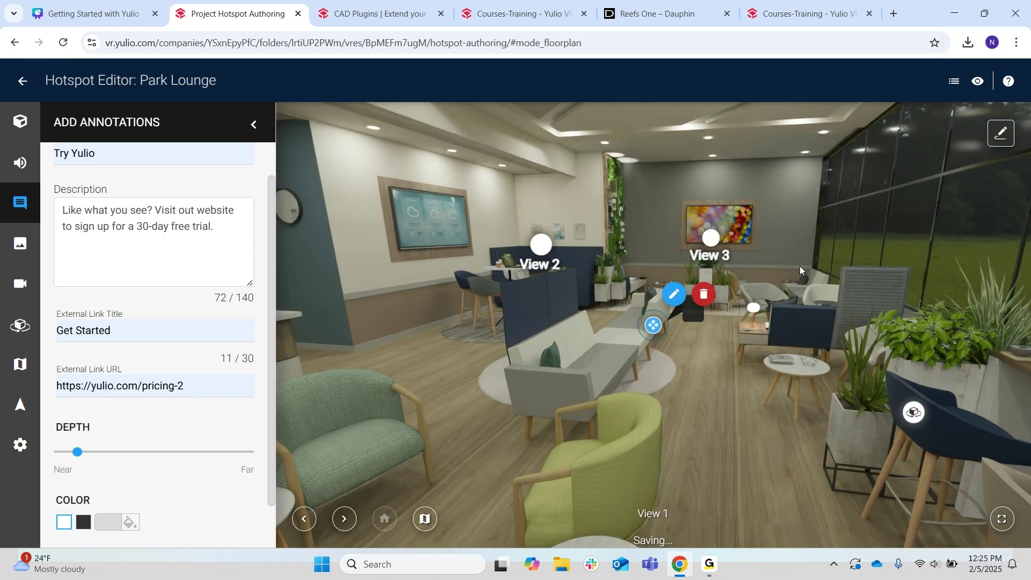
{"action": "mouse_move", "coordinate": [654, 326]}
{"action": "left_mouse_down"}
{"action": "mouse_move", "coordinate": [707, 357]}
{"action": "mouse_move", "coordinate": [728, 388]}
{"action": "left_mouse_up"}
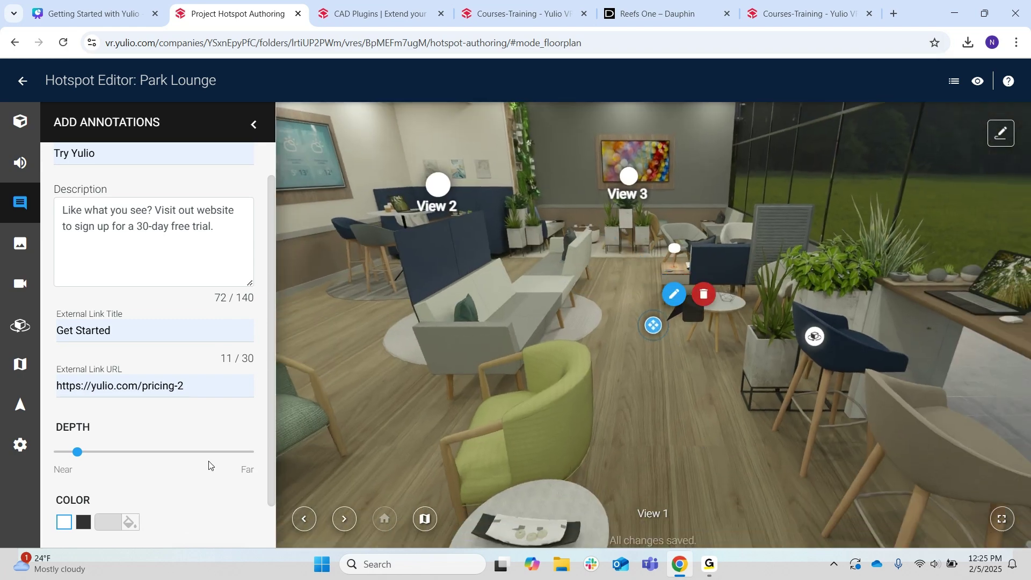
{"action": "scroll", "coordinate": [209, 465], "scroll_direction": "down", "scroll_amount": 2}
{"action": "left_click", "coordinate": [208, 508]}
{"action": "left_click_drag", "start_coordinate": [537, 346], "coordinate": [602, 440]}
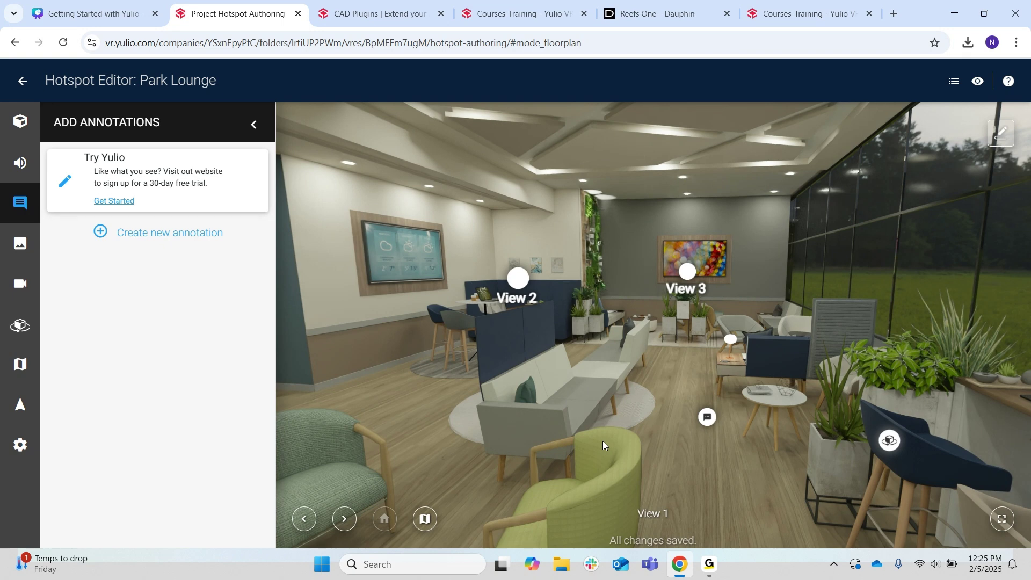
- Place the Reefs One image as a hotspot on the white modular bench beside the blue divider in View 2
{"action": "left_click", "coordinate": [20, 243]}
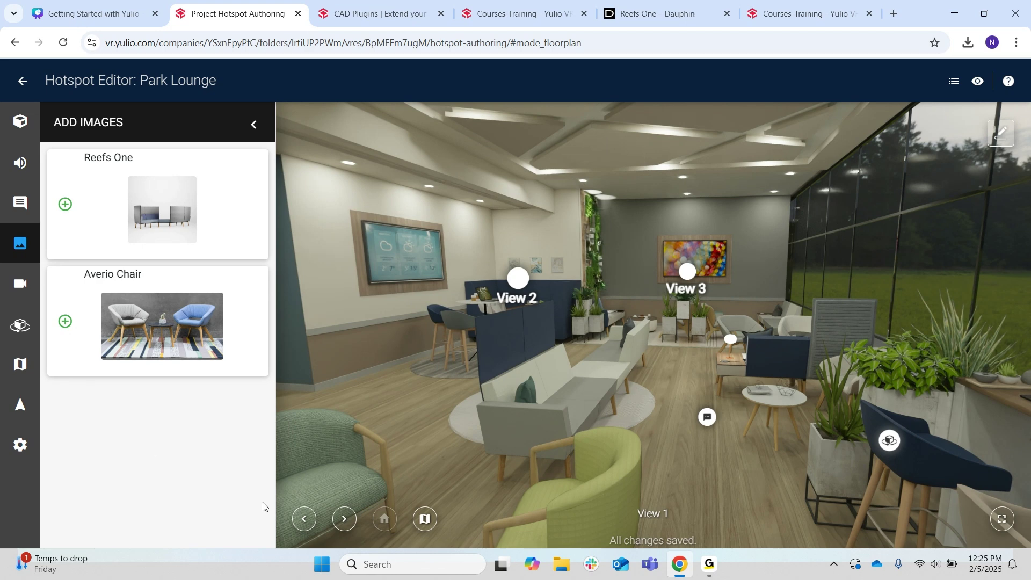
{"action": "left_click", "coordinate": [343, 520]}
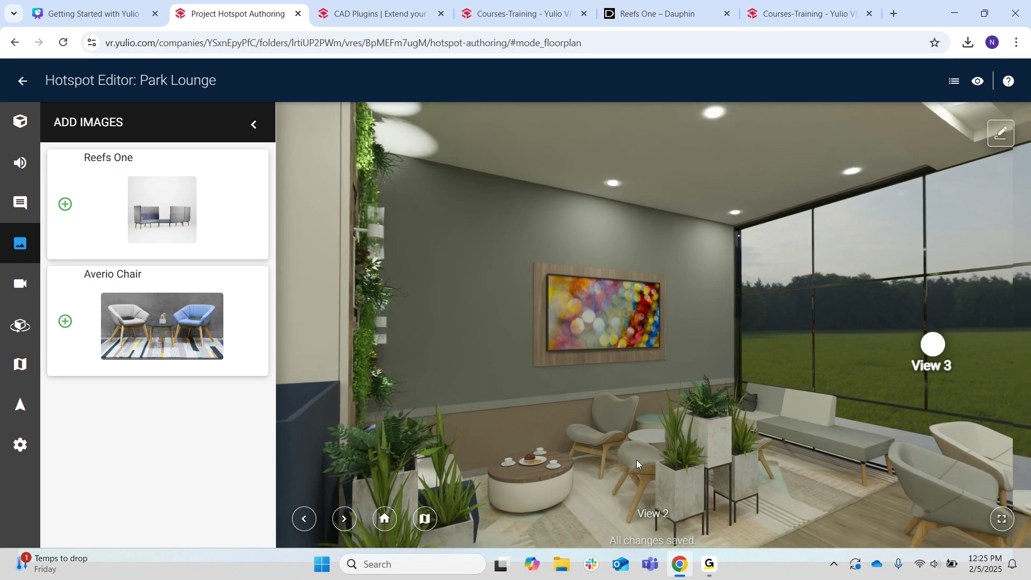
{"action": "left_click_drag", "start_coordinate": [637, 460], "coordinate": [305, 449]}
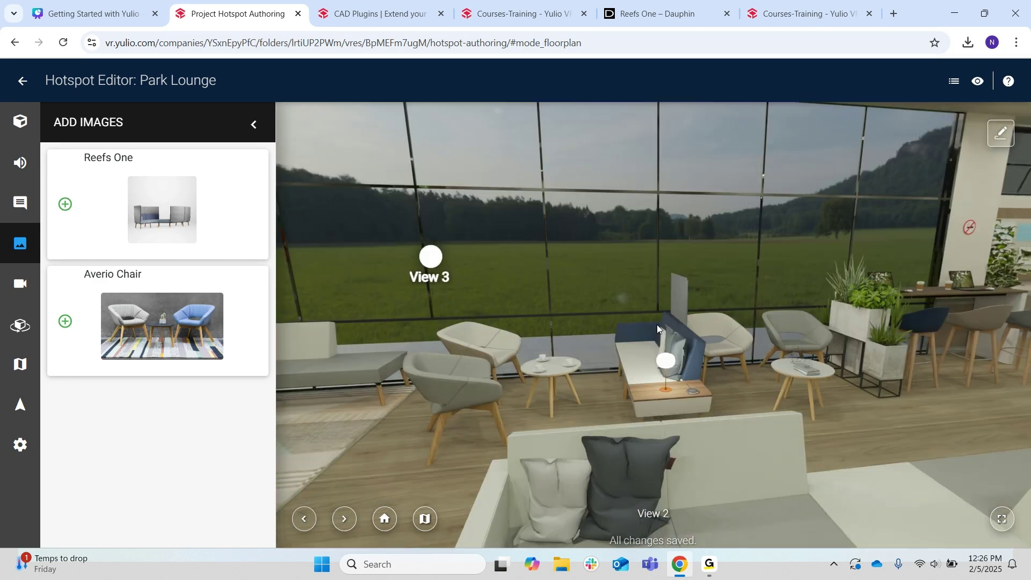
{"action": "left_click_drag", "start_coordinate": [657, 325], "coordinate": [390, 278]}
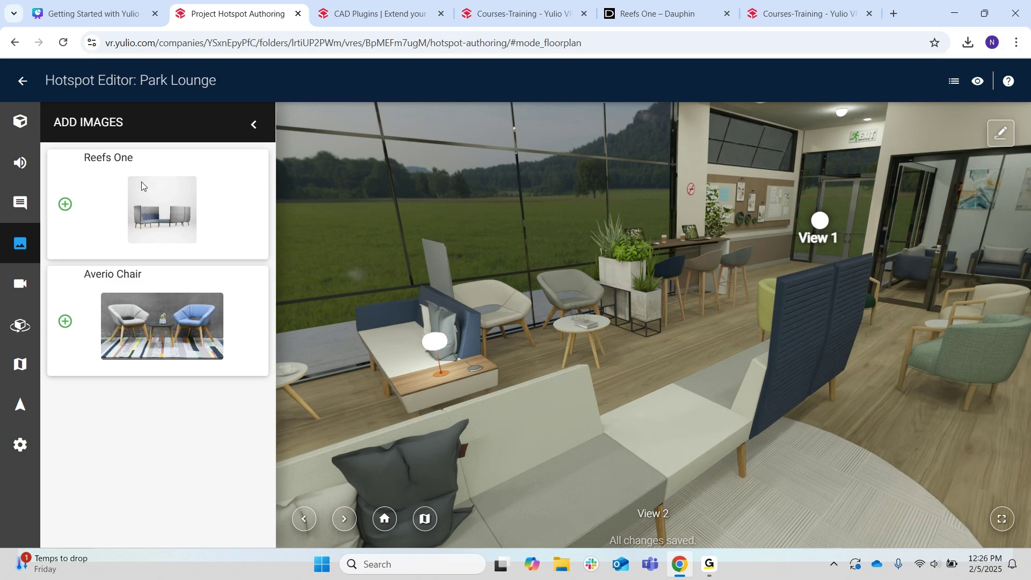
{"action": "left_click_drag", "start_coordinate": [142, 183], "coordinate": [663, 424]}
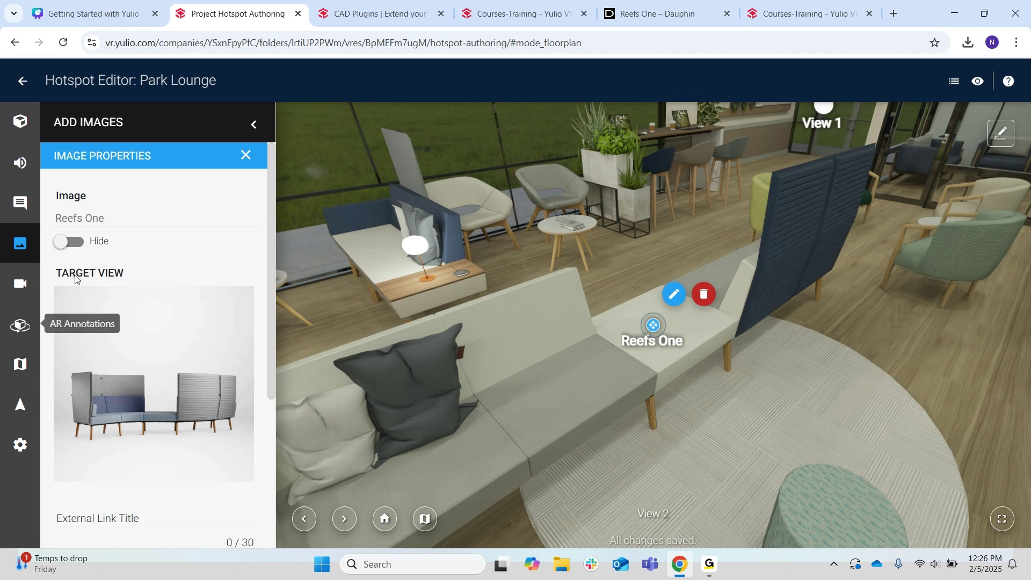
- Hide the Reefs One hotspot's label and set its external link title to Product Details
{"action": "left_click", "coordinate": [63, 242]}
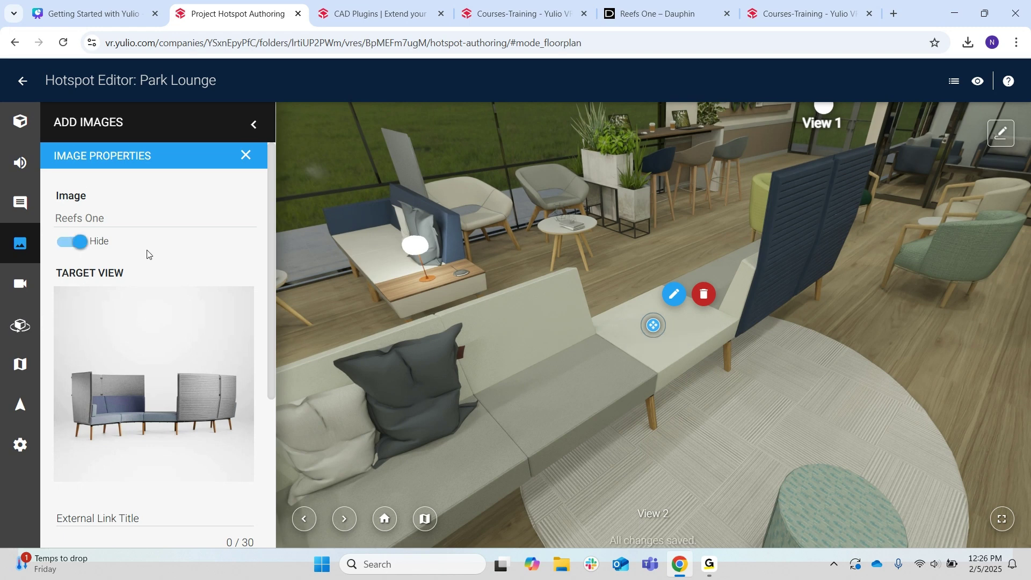
{"action": "scroll", "coordinate": [148, 254], "scroll_direction": "down", "scroll_amount": 1}
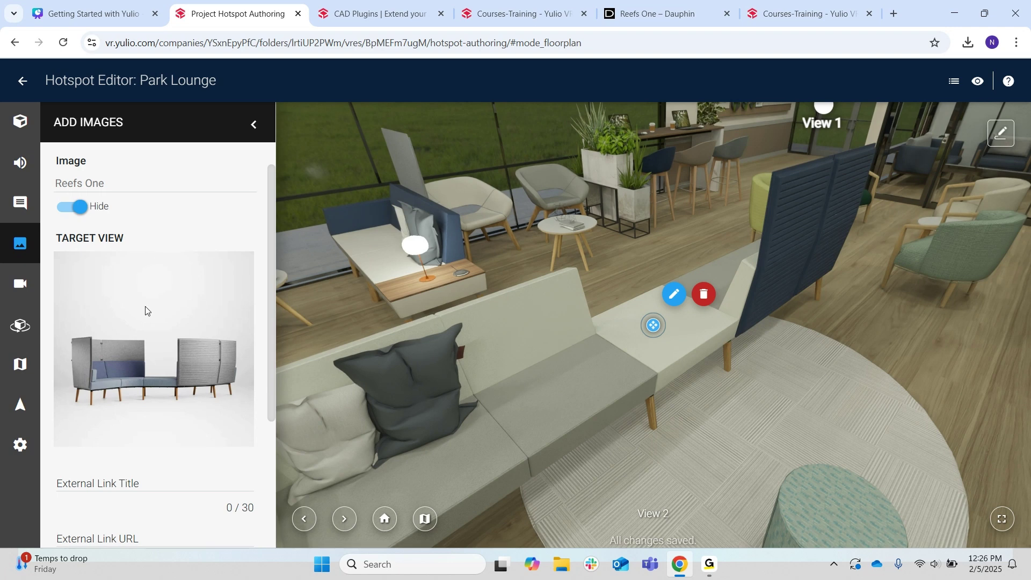
{"action": "scroll", "coordinate": [146, 310], "scroll_direction": "down", "scroll_amount": 1}
{"action": "scroll", "coordinate": [146, 310], "scroll_direction": "down", "scroll_amount": 2}
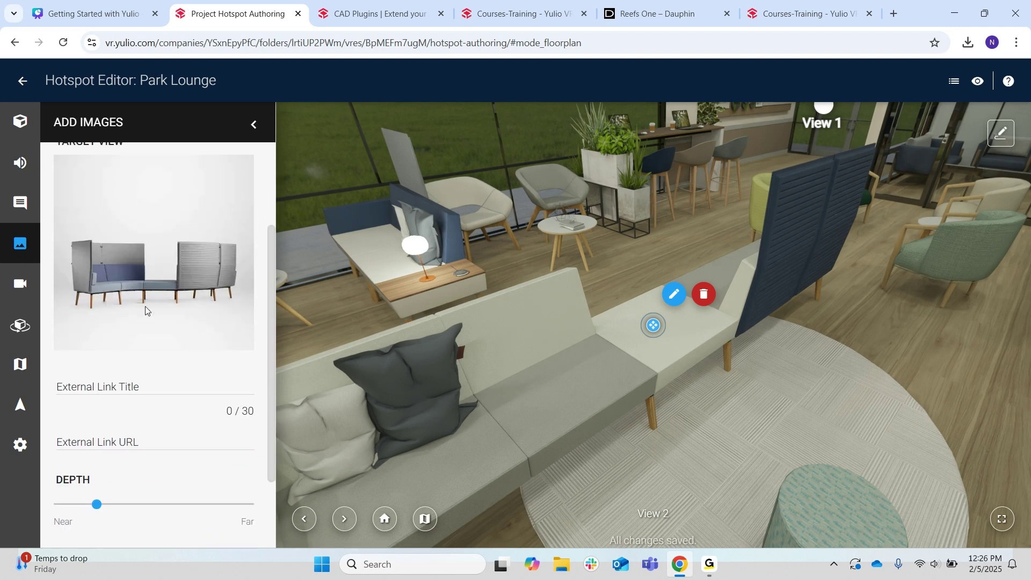
{"action": "scroll", "coordinate": [146, 310], "scroll_direction": "down", "scroll_amount": 2}
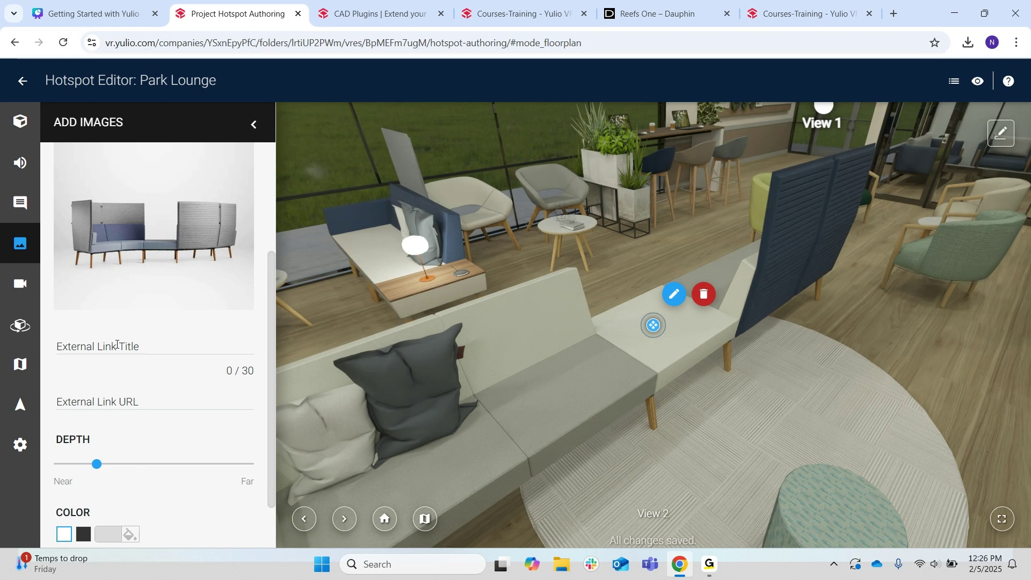
{"action": "left_click", "coordinate": [117, 344]}
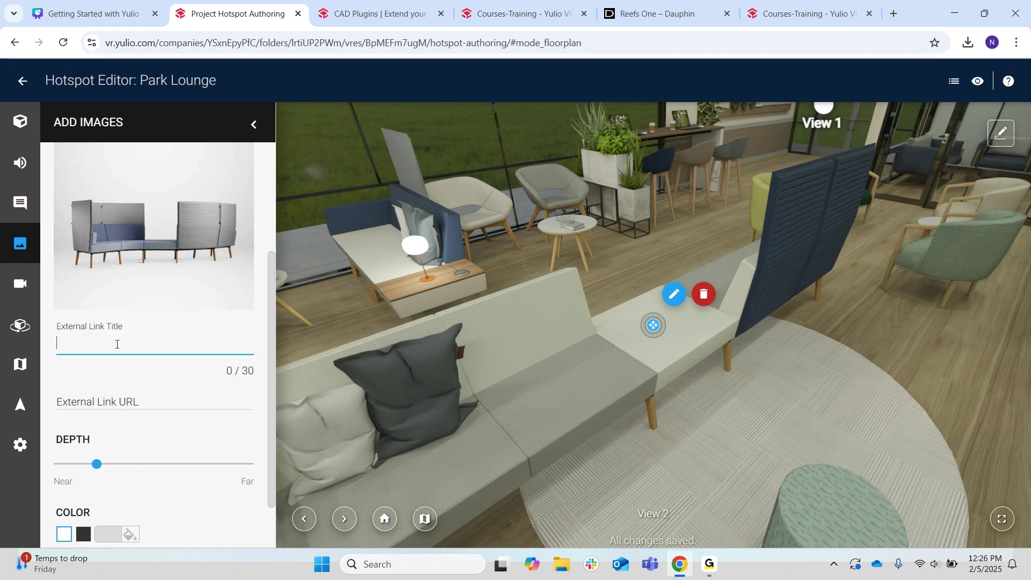
{"action": "type", "text": "Produ"}
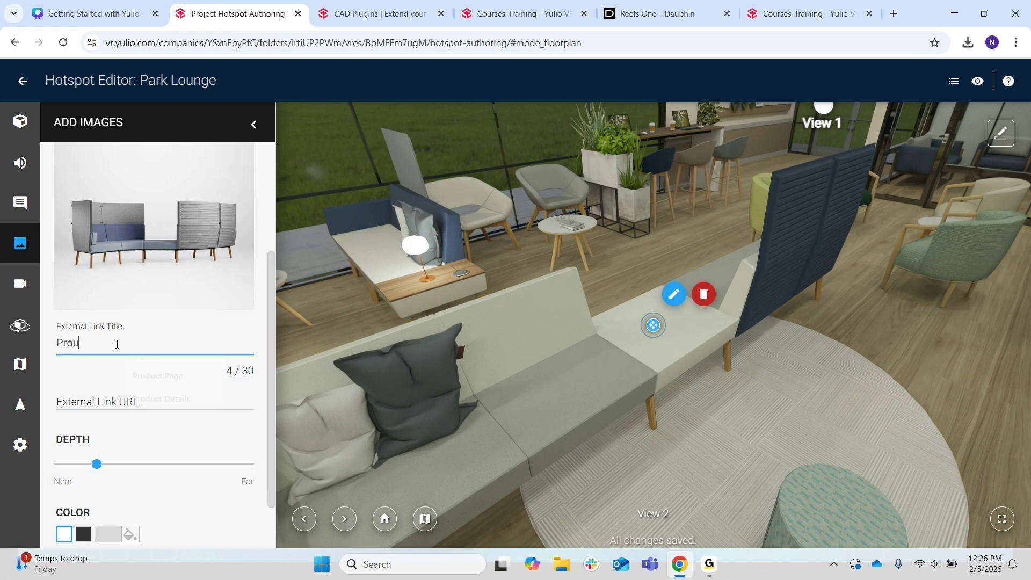
{"action": "type", "text": "ct Details"}
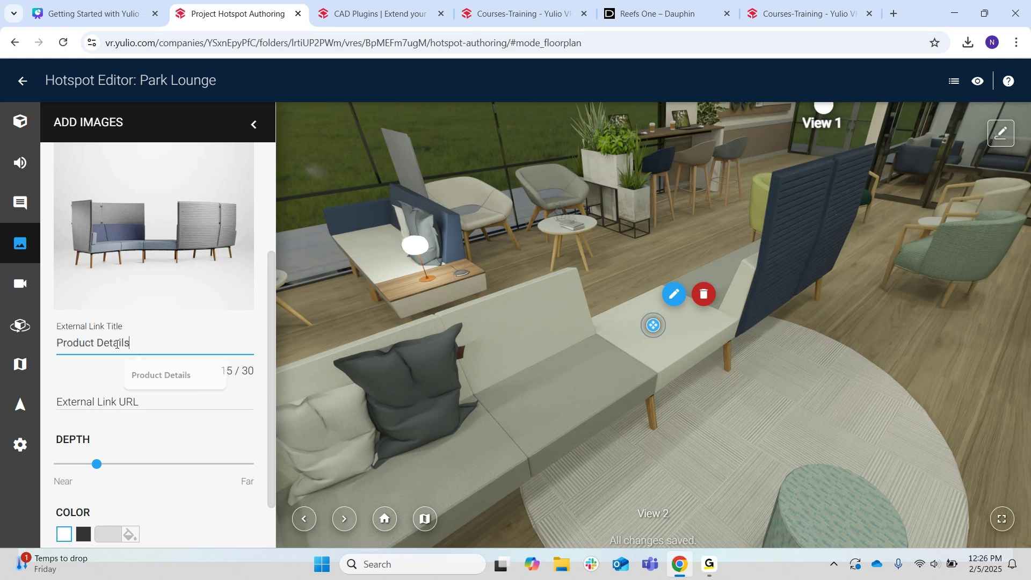
- Copy the Reefs One page address from the Dauphin website and enter it as the image hotspot's external link URL
{"action": "left_click", "coordinate": [622, 4]}
{"action": "left_click", "coordinate": [338, 40]}
{"action": "key", "text": "ctrl+c"}
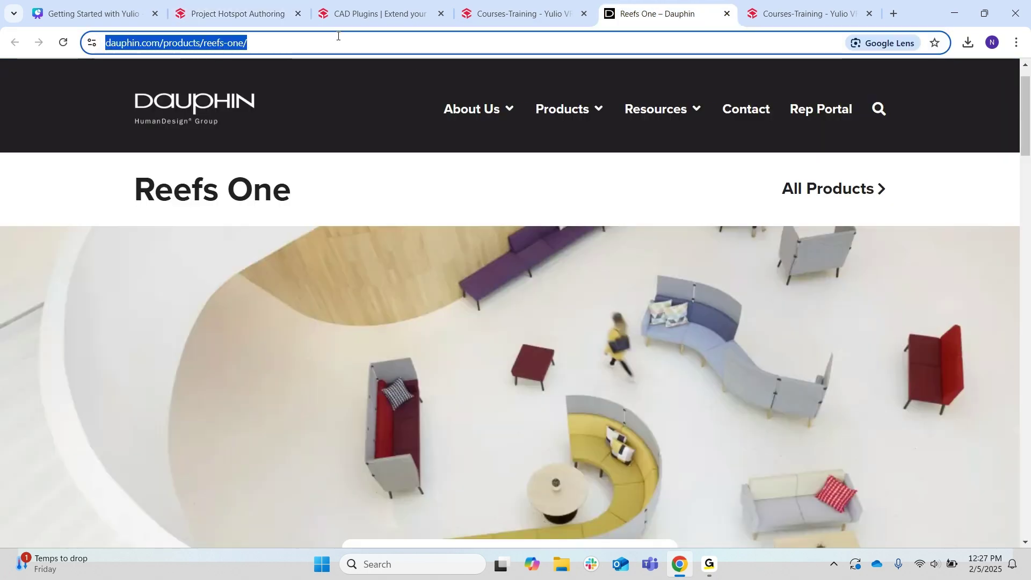
{"action": "left_click", "coordinate": [204, 4]}
{"action": "left_click", "coordinate": [146, 403]}
{"action": "key", "text": "ctrl+v"}
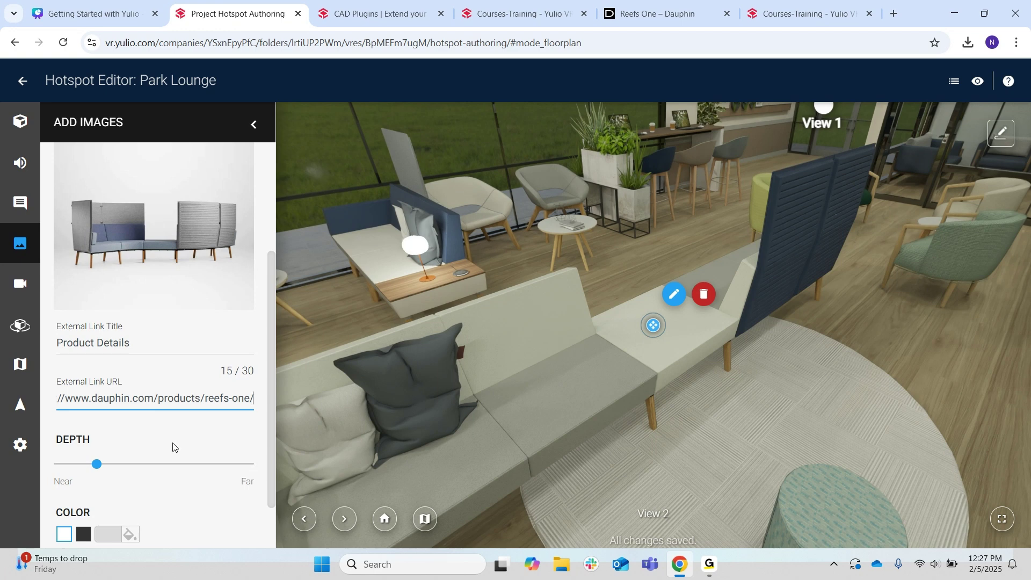
- Set the Reefs One hotspot's depth nearer, to about 569, and close its properties
{"action": "scroll", "coordinate": [175, 446], "scroll_direction": "down", "scroll_amount": 1}
{"action": "left_click_drag", "start_coordinate": [102, 428], "coordinate": [69, 428]}
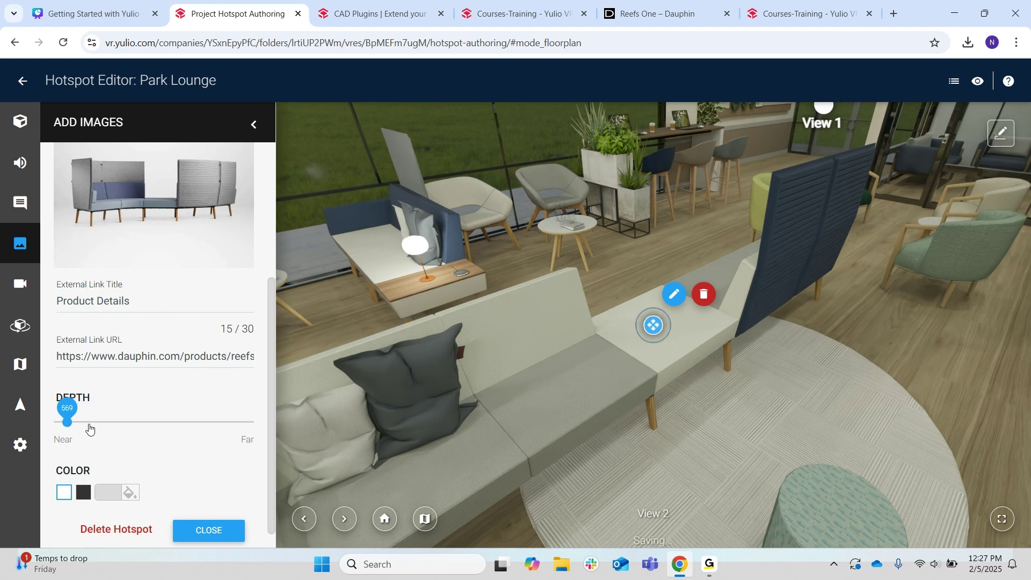
{"action": "scroll", "coordinate": [193, 467], "scroll_direction": "down", "scroll_amount": 1}
{"action": "left_click", "coordinate": [215, 509]}
{"action": "left_click", "coordinate": [421, 422]}
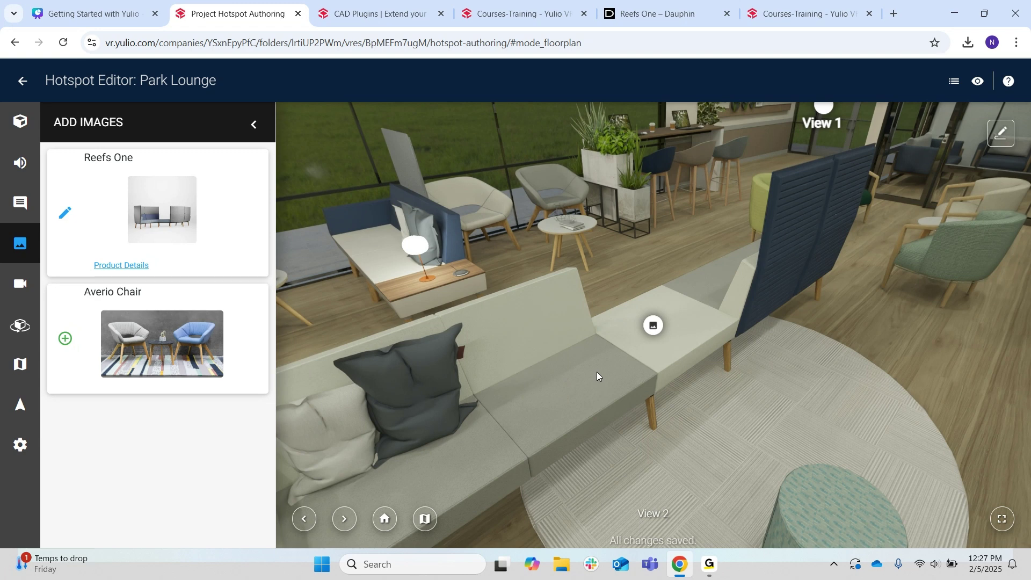
- Check the project's video and AR assets and examine the Averio Table and Paloma Barstool AR hotspots in View 1
{"action": "left_click", "coordinate": [28, 287]}
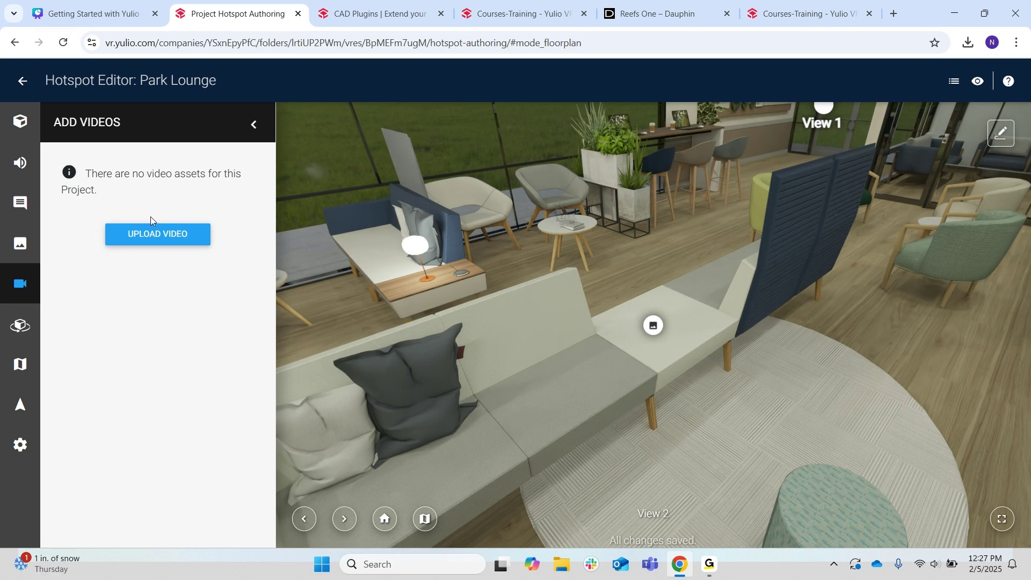
{"action": "left_click_drag", "start_coordinate": [417, 279], "coordinate": [705, 424]}
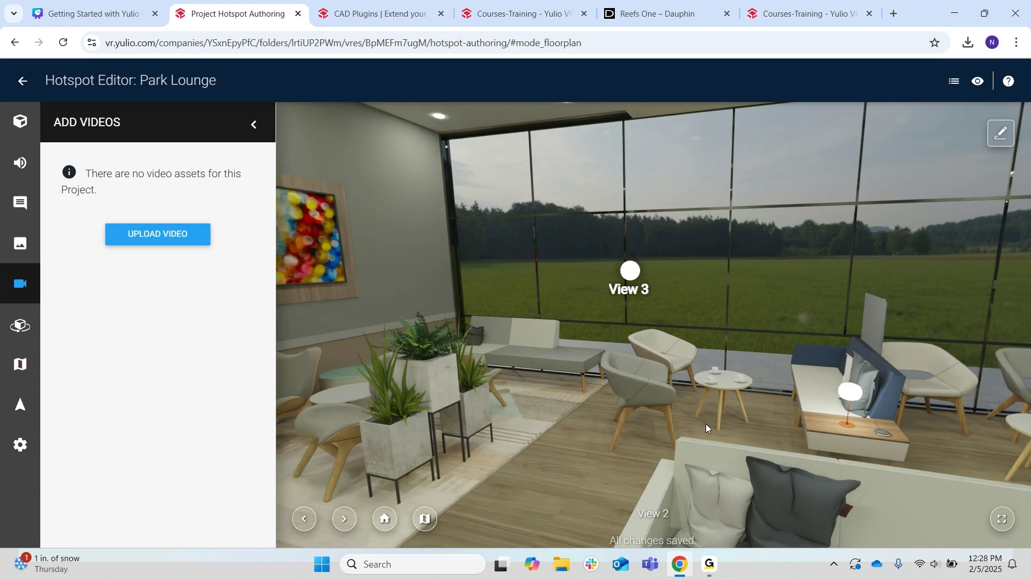
{"action": "left_click", "coordinate": [19, 325]}
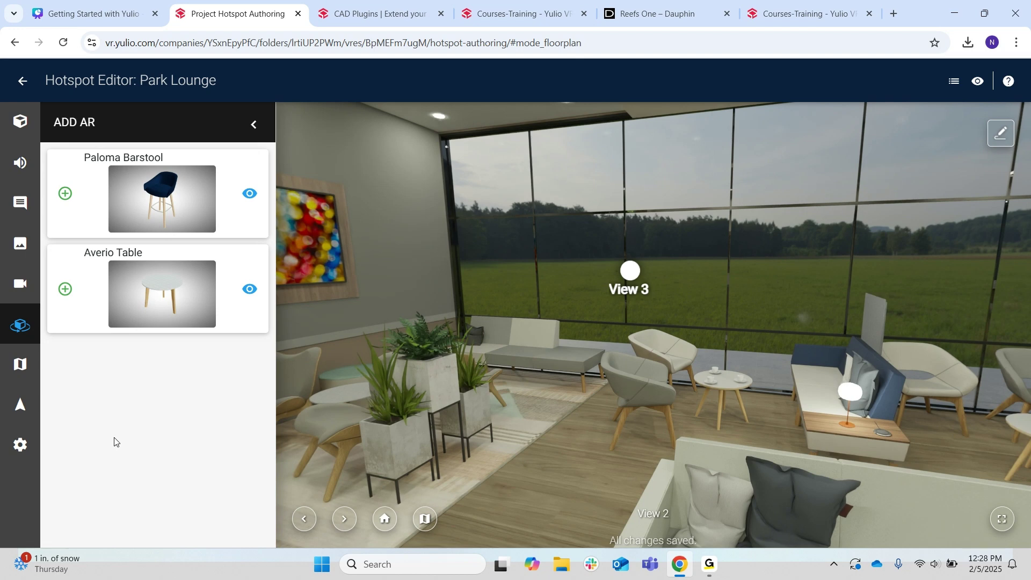
{"action": "left_click_drag", "start_coordinate": [646, 404], "coordinate": [449, 435]}
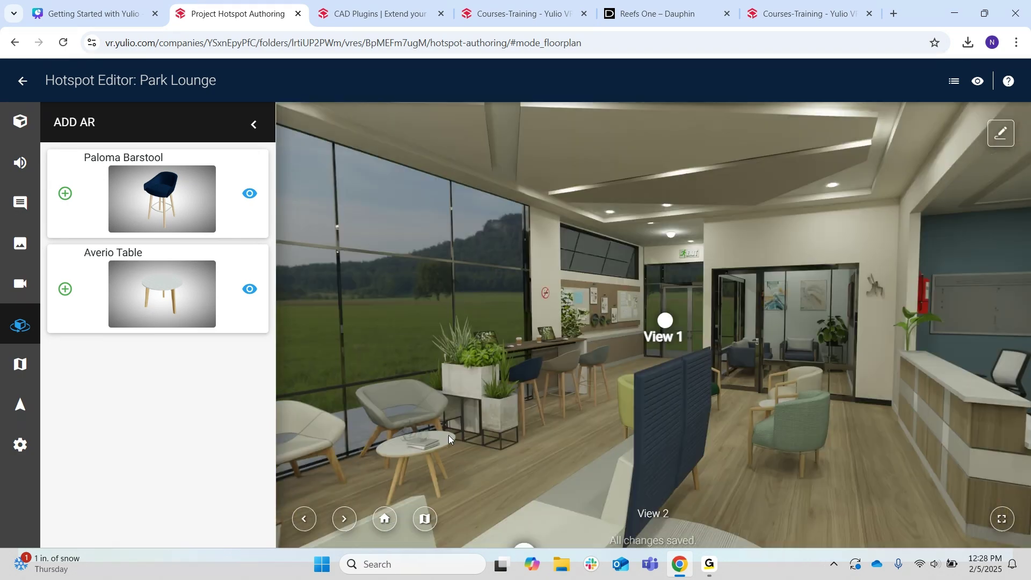
{"action": "left_click", "coordinate": [341, 519]}
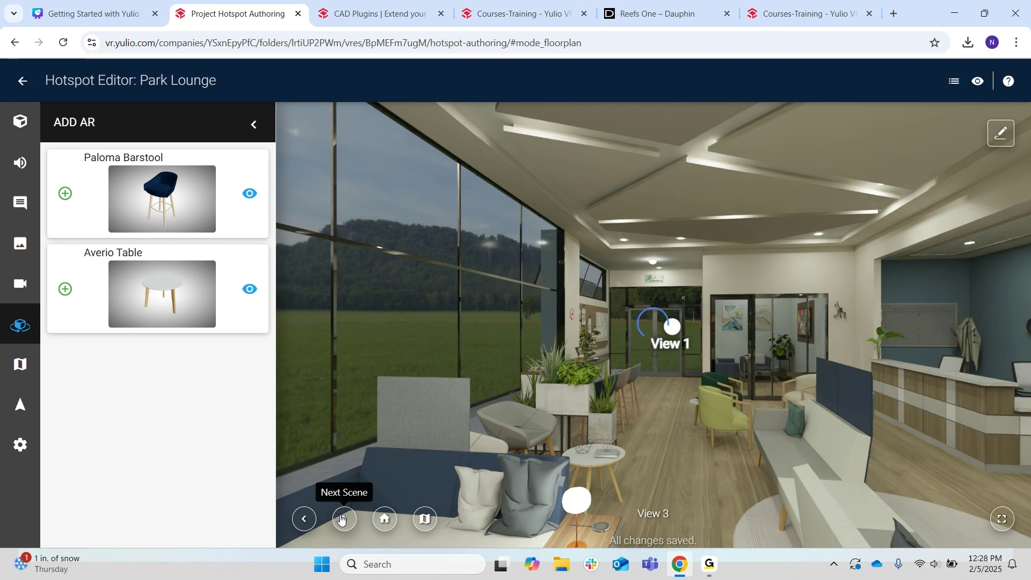
{"action": "left_click", "coordinate": [341, 519]}
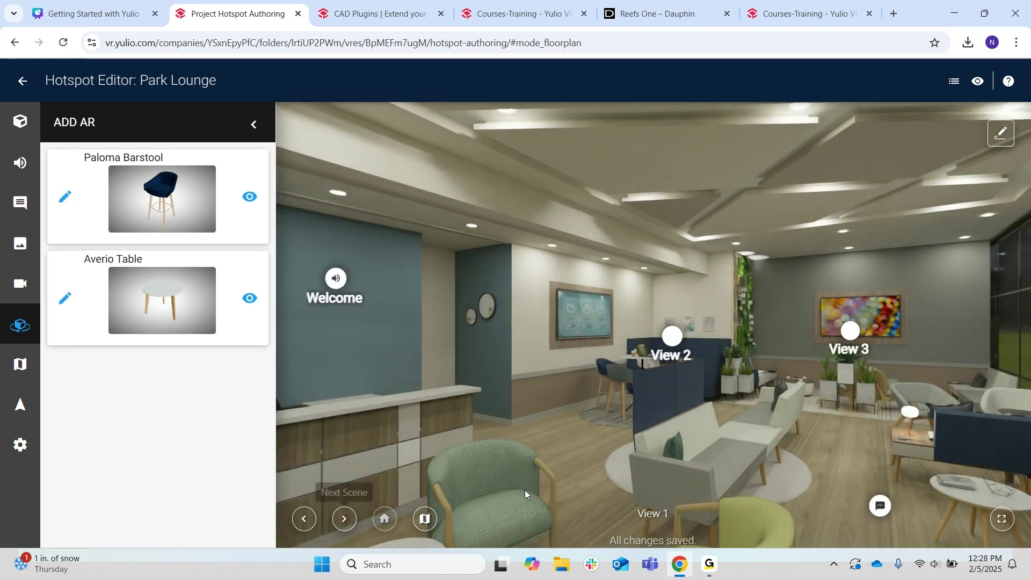
{"action": "left_click_drag", "start_coordinate": [562, 475], "coordinate": [700, 278]}
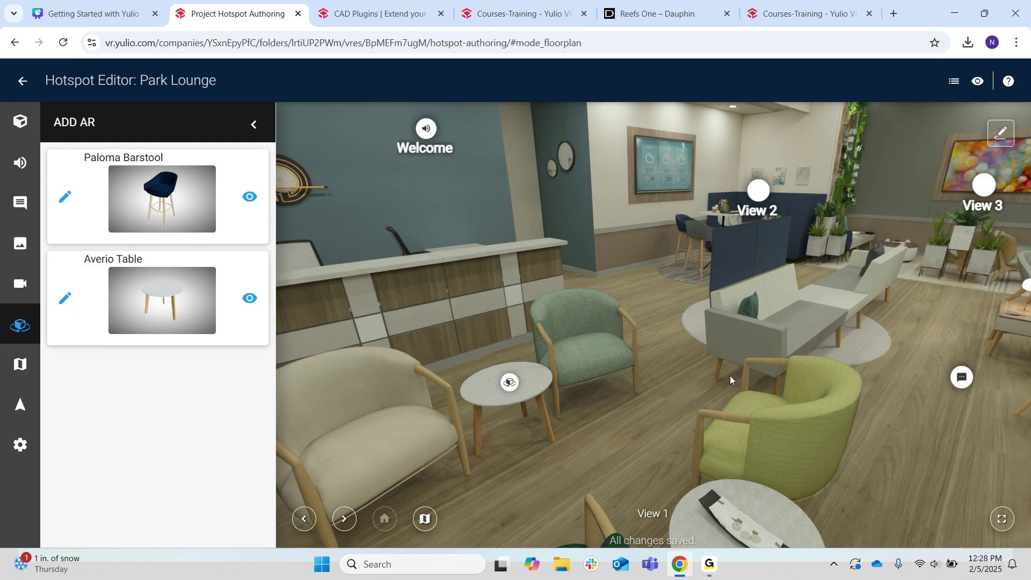
{"action": "left_click_drag", "start_coordinate": [729, 376], "coordinate": [613, 488]}
{"action": "left_click_drag", "start_coordinate": [586, 388], "coordinate": [783, 426]}
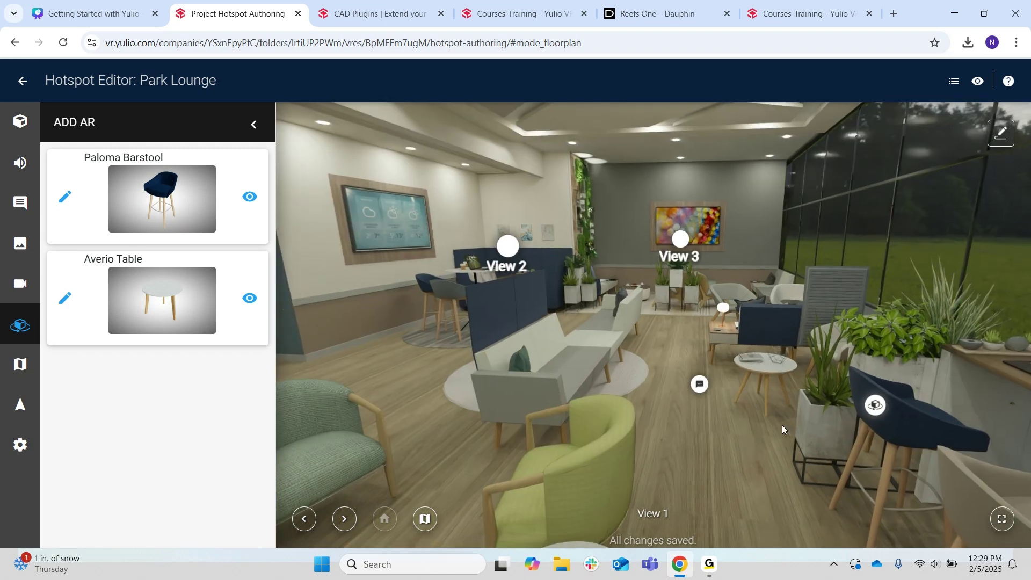
{"action": "left_click_drag", "start_coordinate": [766, 428], "coordinate": [794, 396]}
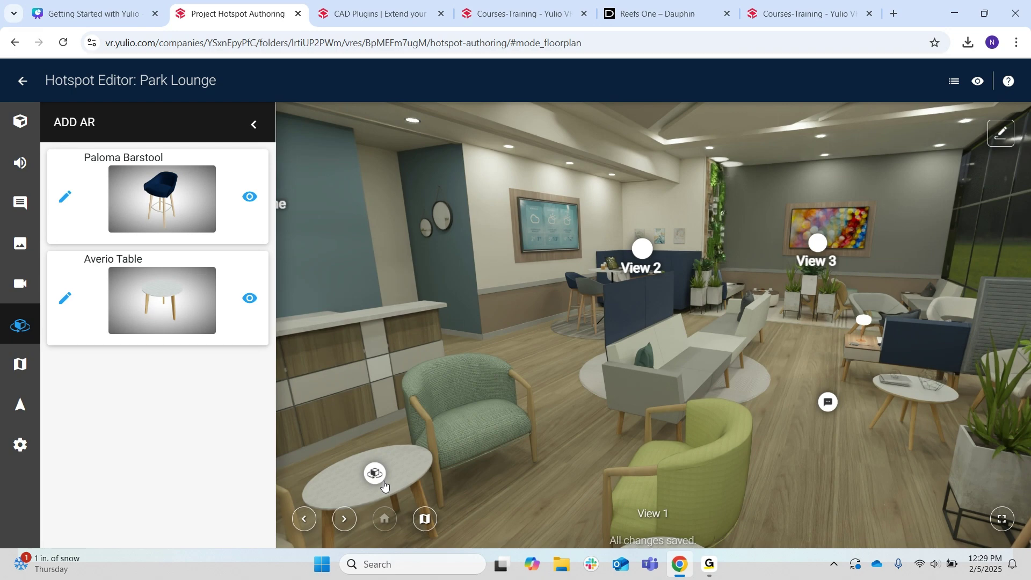
{"action": "left_click", "coordinate": [343, 520]}
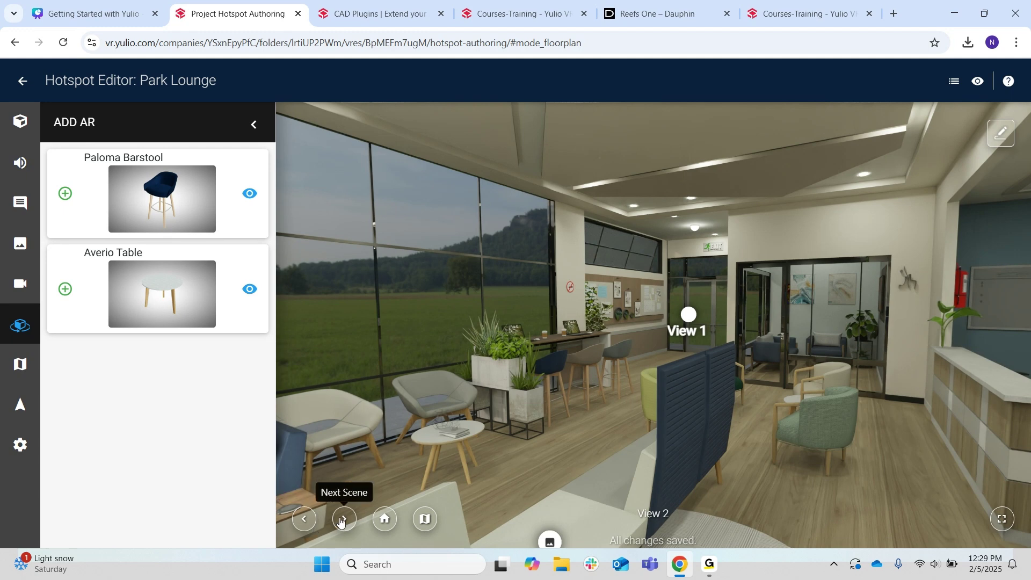
- Return to View 1, examine the Averio Table AR hotspot's properties and target view preview, and look around the scene's AR hotspots
{"action": "left_click", "coordinate": [292, 524]}
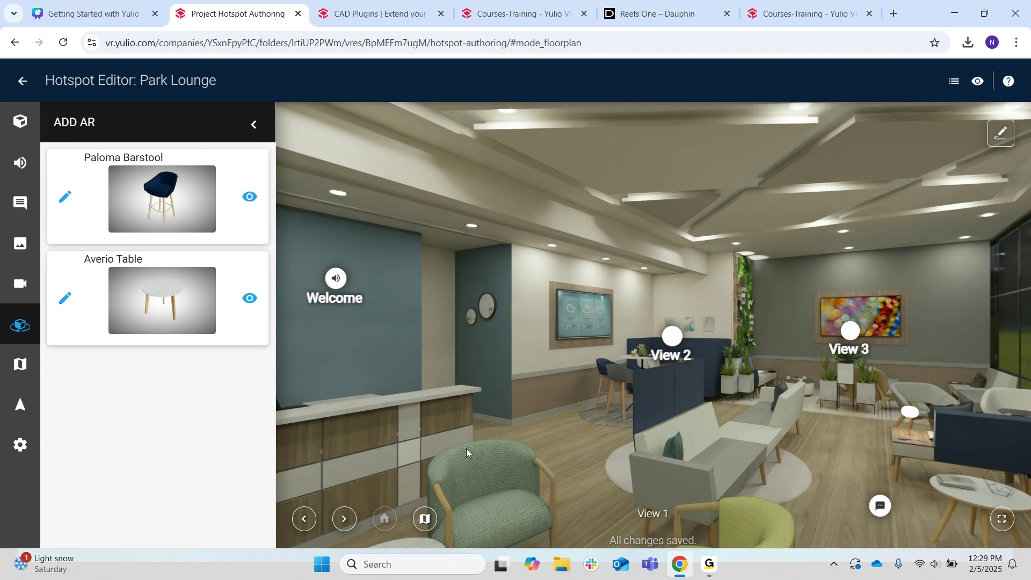
{"action": "left_click_drag", "start_coordinate": [654, 462], "coordinate": [717, 296]}
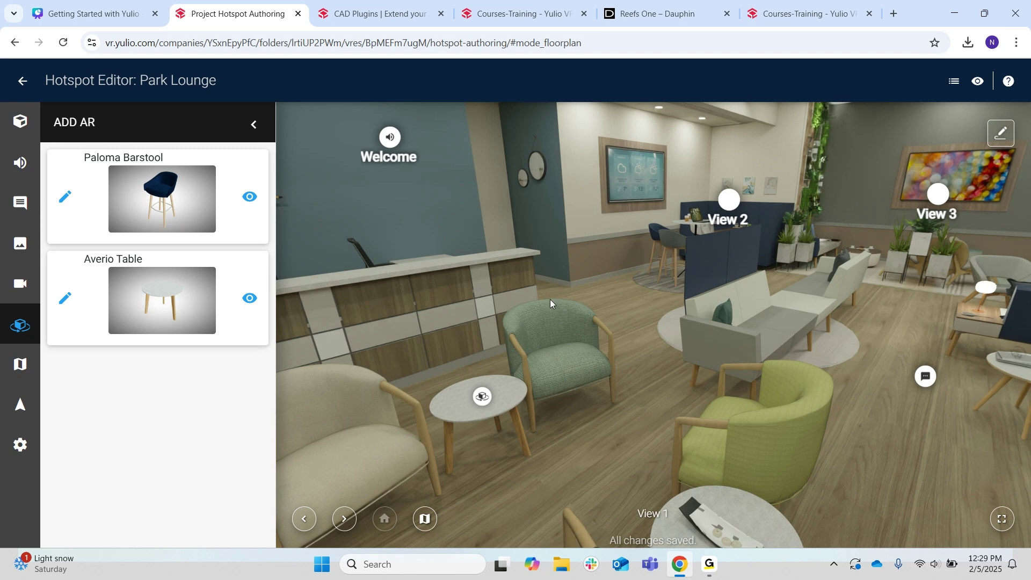
{"action": "left_click", "coordinate": [484, 396]}
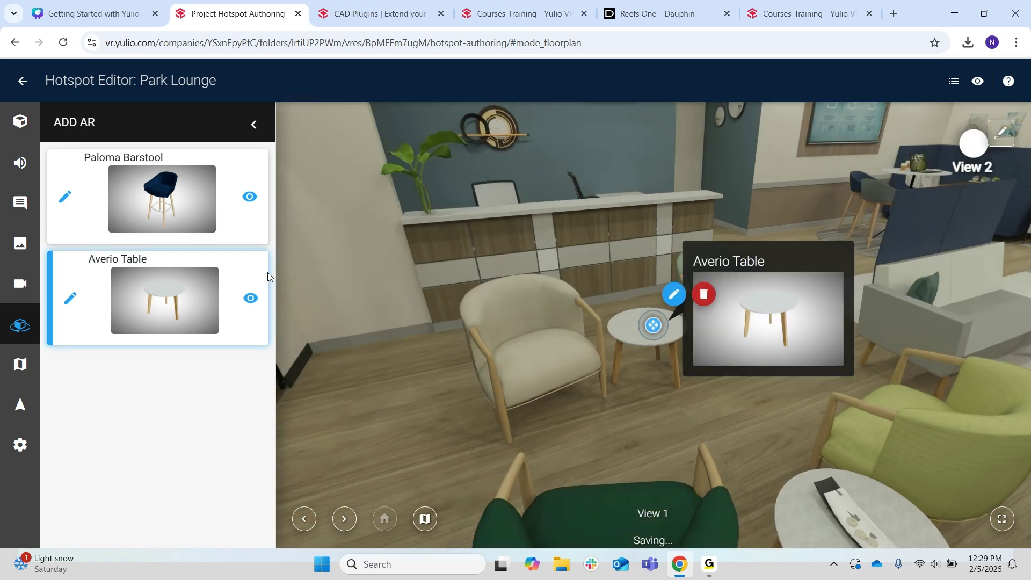
{"action": "left_click", "coordinate": [64, 305]}
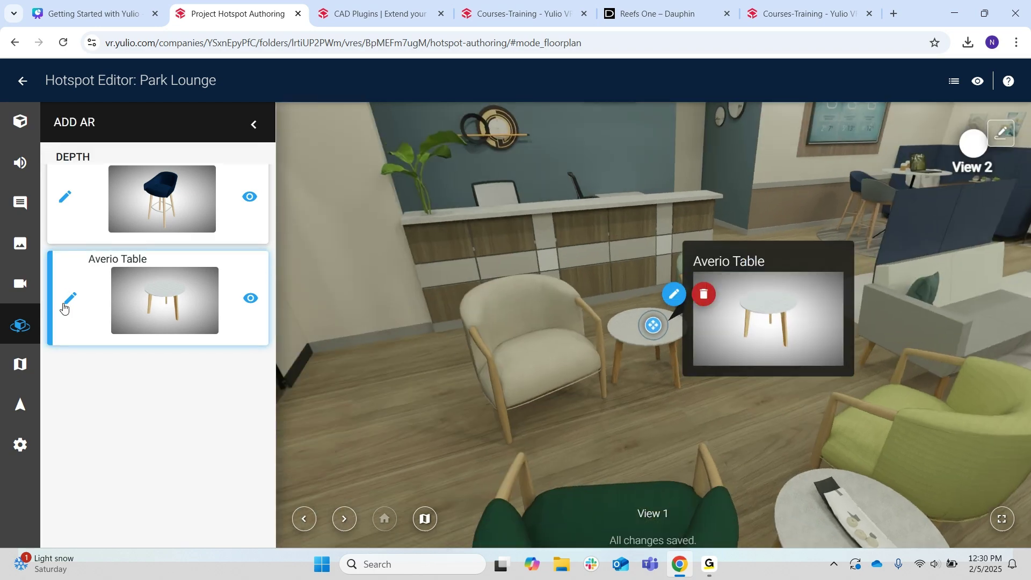
{"action": "left_click", "coordinate": [141, 360]}
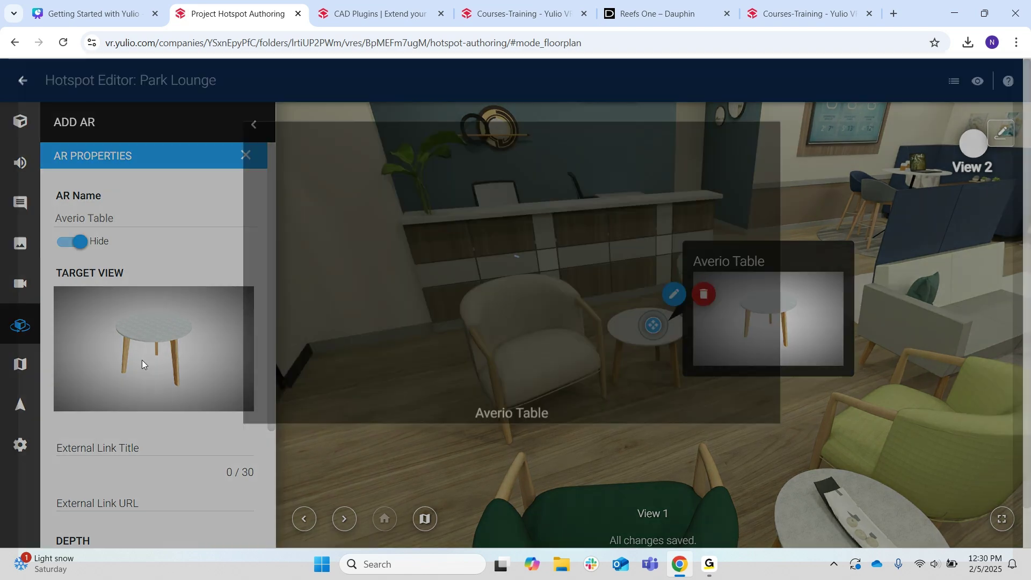
{"action": "left_click", "coordinate": [465, 142]}
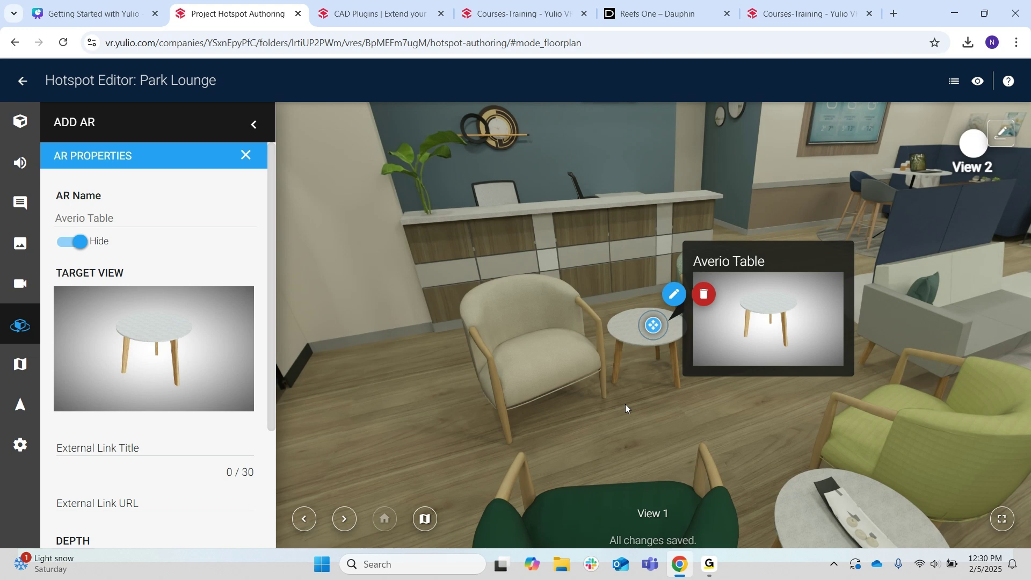
{"action": "scroll", "coordinate": [223, 411], "scroll_direction": "down", "scroll_amount": 1}
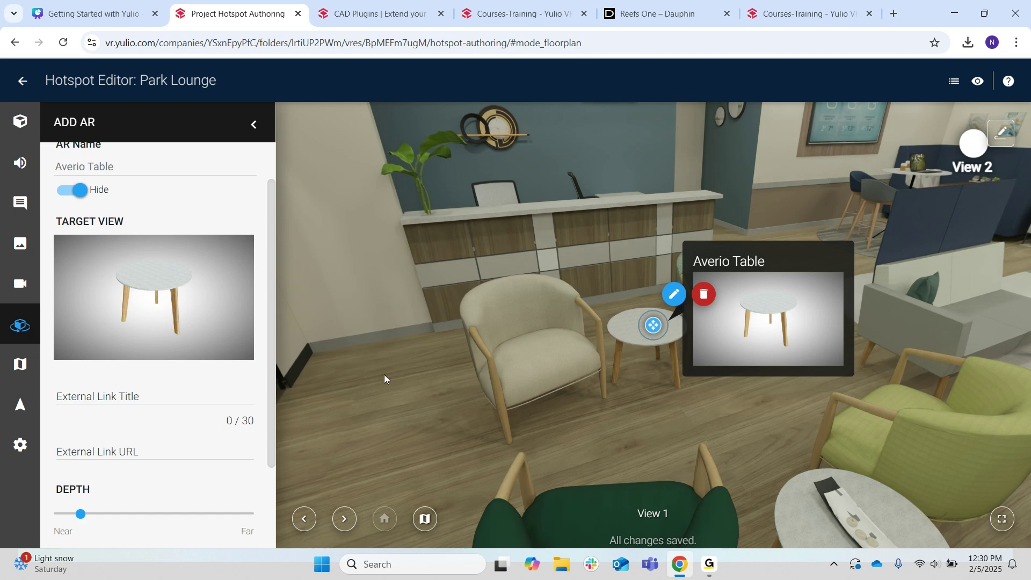
{"action": "left_click", "coordinate": [539, 439]}
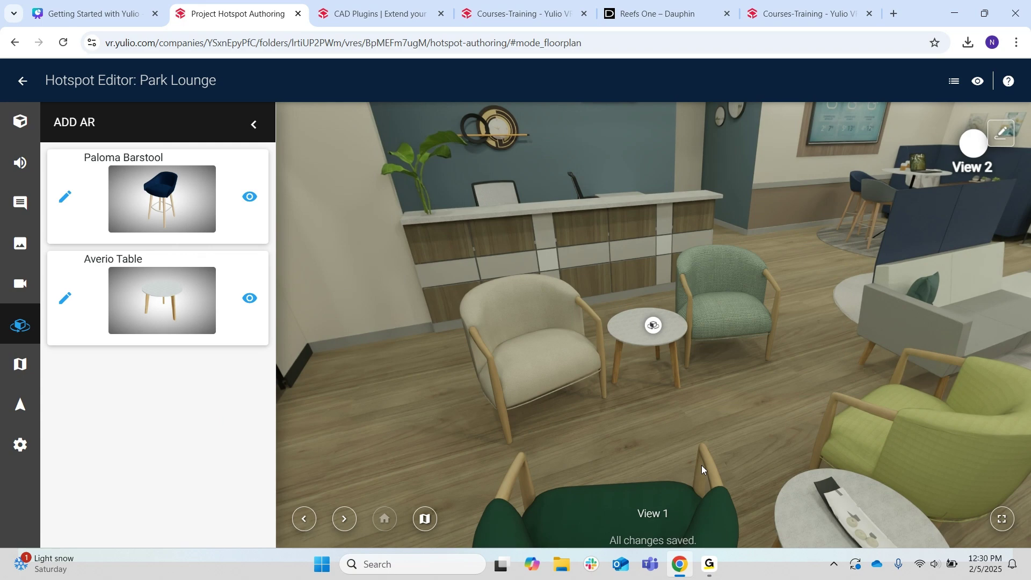
{"action": "mouse_move", "coordinate": [807, 417]}
{"action": "left_mouse_down"}
{"action": "mouse_move", "coordinate": [623, 427]}
{"action": "mouse_move", "coordinate": [531, 452]}
{"action": "left_mouse_up"}
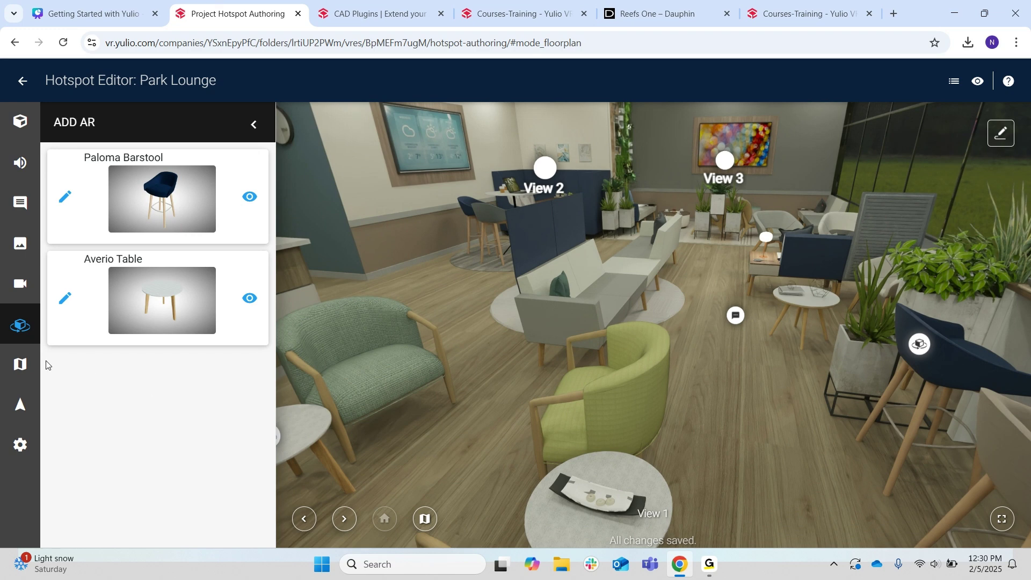
- Open the floor plan and delete the View 1 scene marker
{"action": "left_click", "coordinate": [425, 520]}
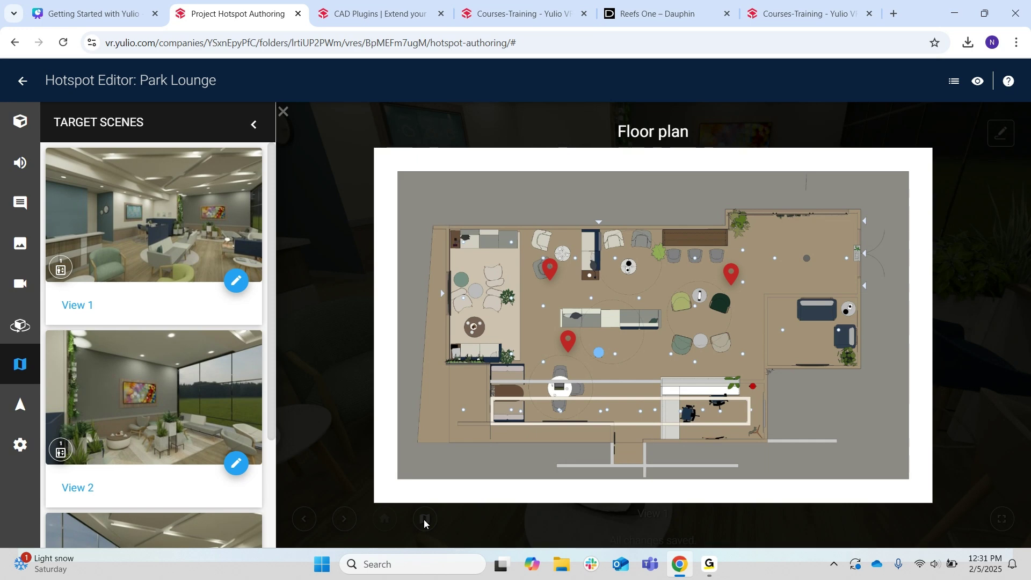
{"action": "left_click", "coordinate": [731, 273]}
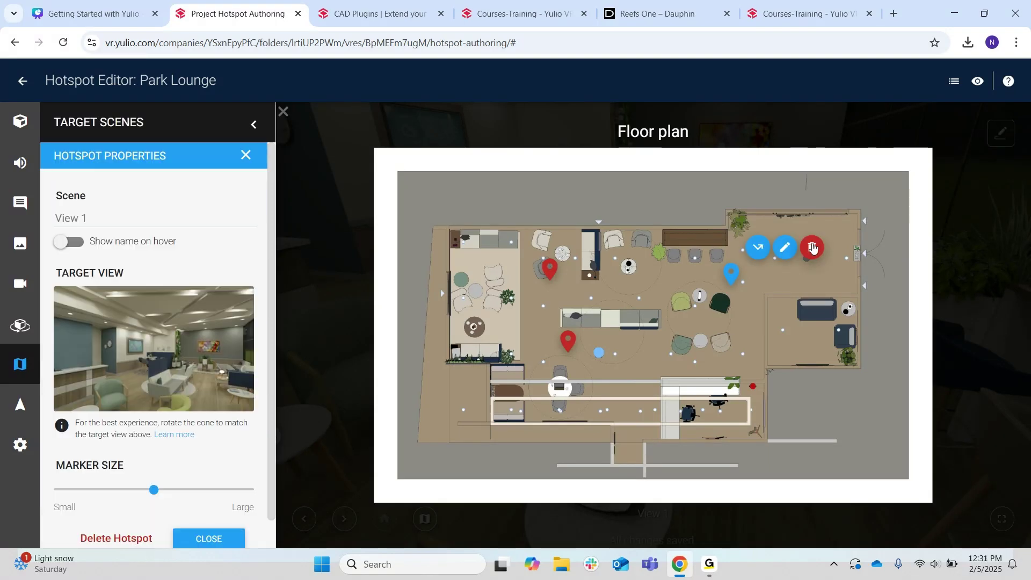
{"action": "left_click", "coordinate": [812, 247]}
{"action": "left_click", "coordinate": [620, 198]}
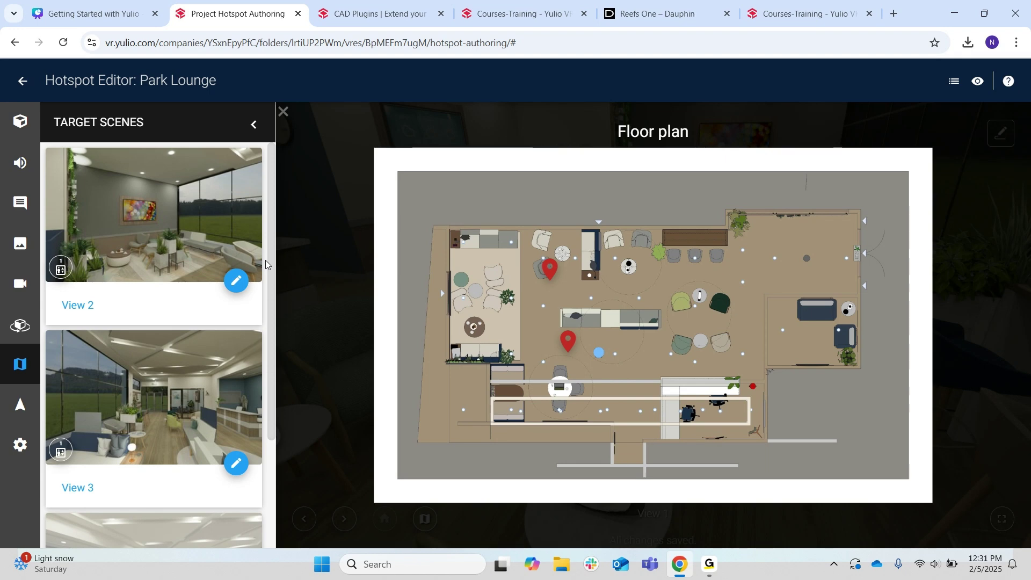
- Place a View 1 marker beside the dark green armchair on the floor plan and return to the project's assets
{"action": "scroll", "coordinate": [186, 332], "scroll_direction": "down", "scroll_amount": 3}
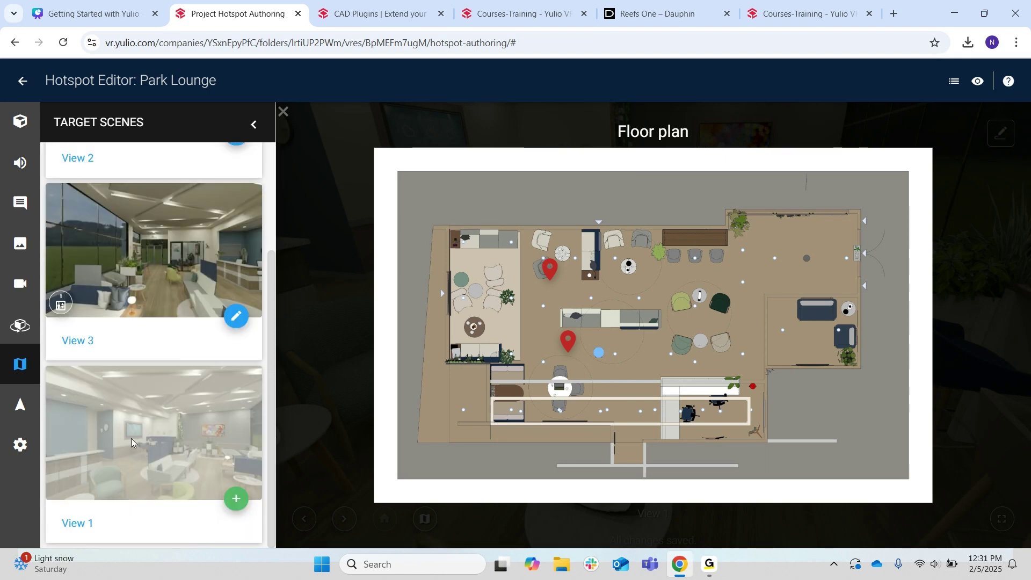
{"action": "left_click_drag", "start_coordinate": [131, 438], "coordinate": [742, 288]}
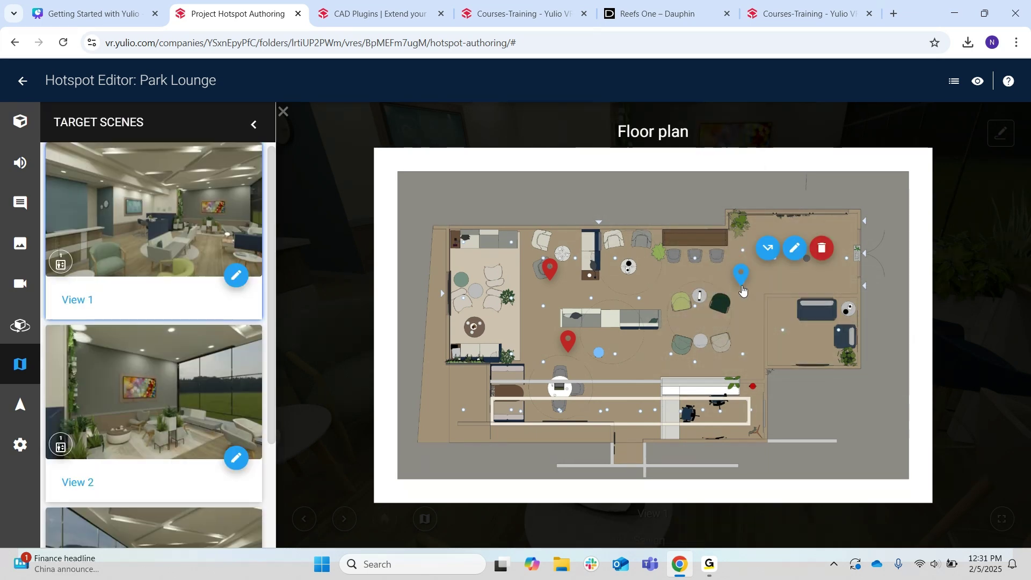
{"action": "left_click", "coordinate": [697, 295]}
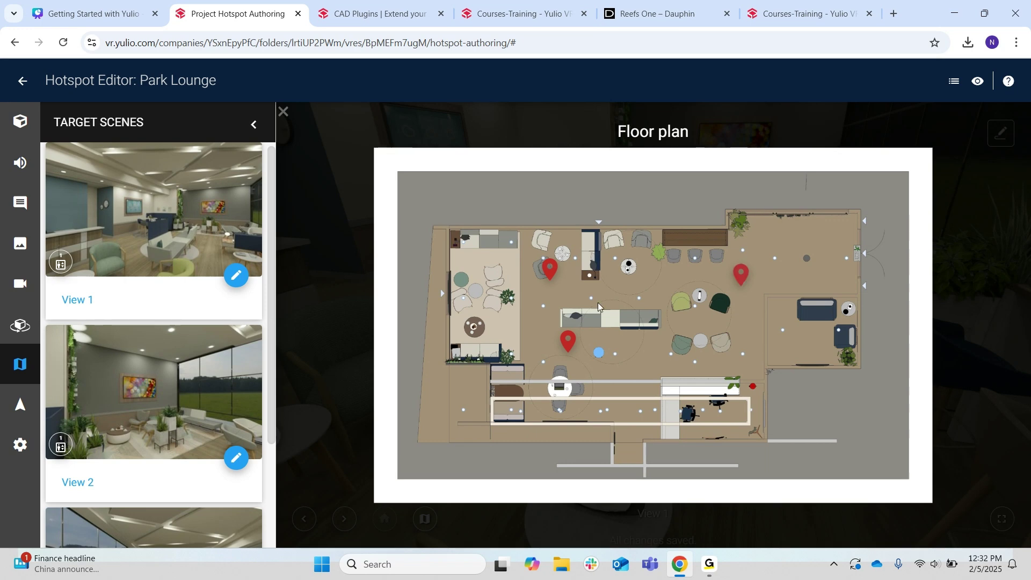
{"action": "left_click", "coordinate": [348, 327]}
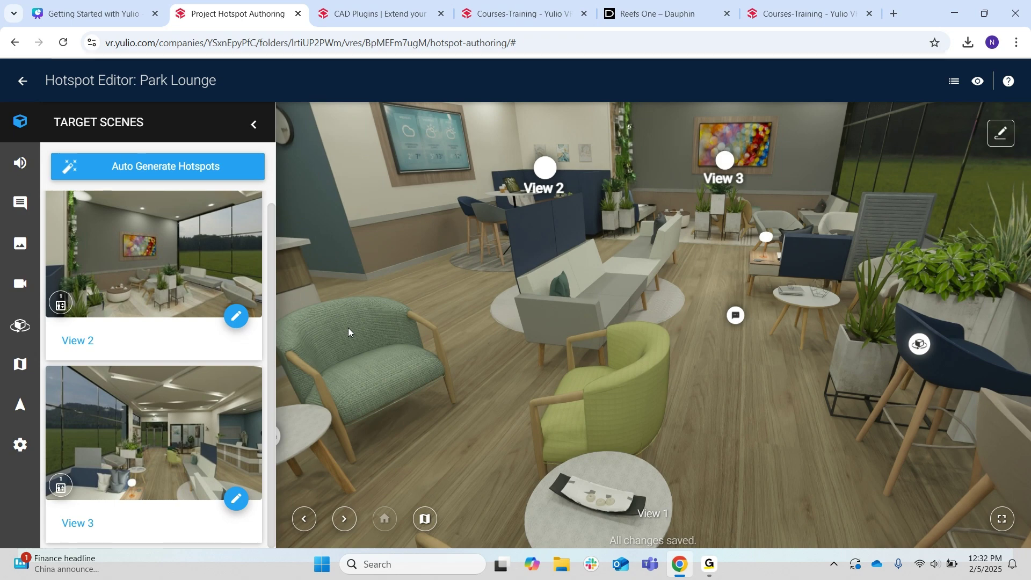
{"action": "left_click", "coordinate": [21, 83]}
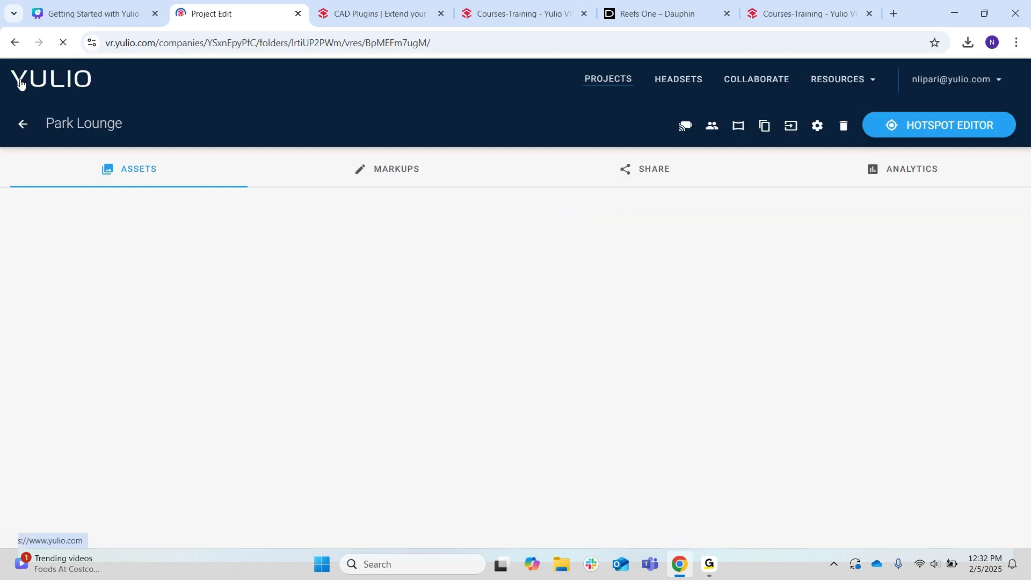
- Assign the Indoor Ambience clip as View 1's ambient audio with the repeat-one option and save it
{"action": "scroll", "coordinate": [54, 363], "scroll_direction": "down", "scroll_amount": 2}
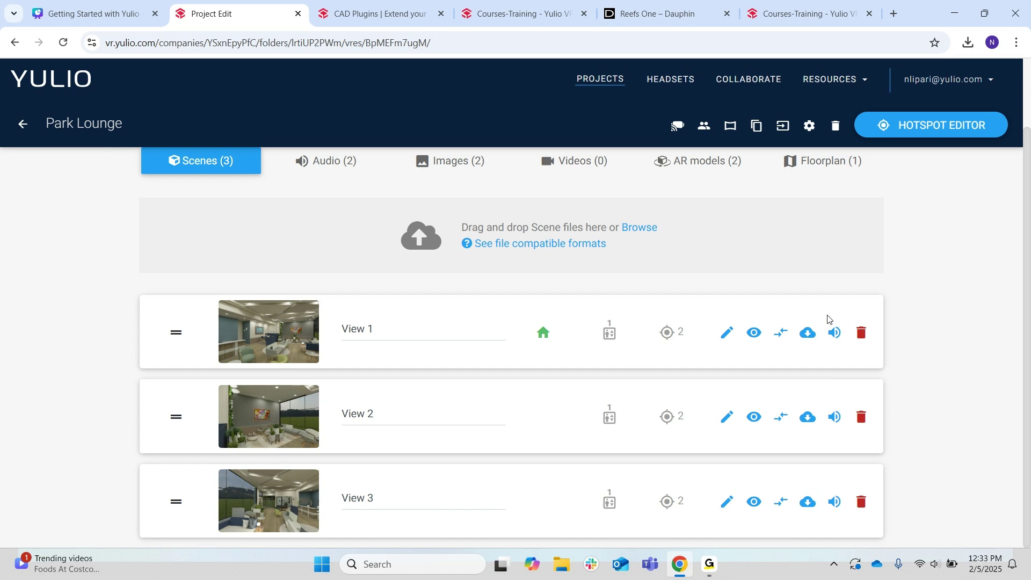
{"action": "left_click", "coordinate": [834, 334]}
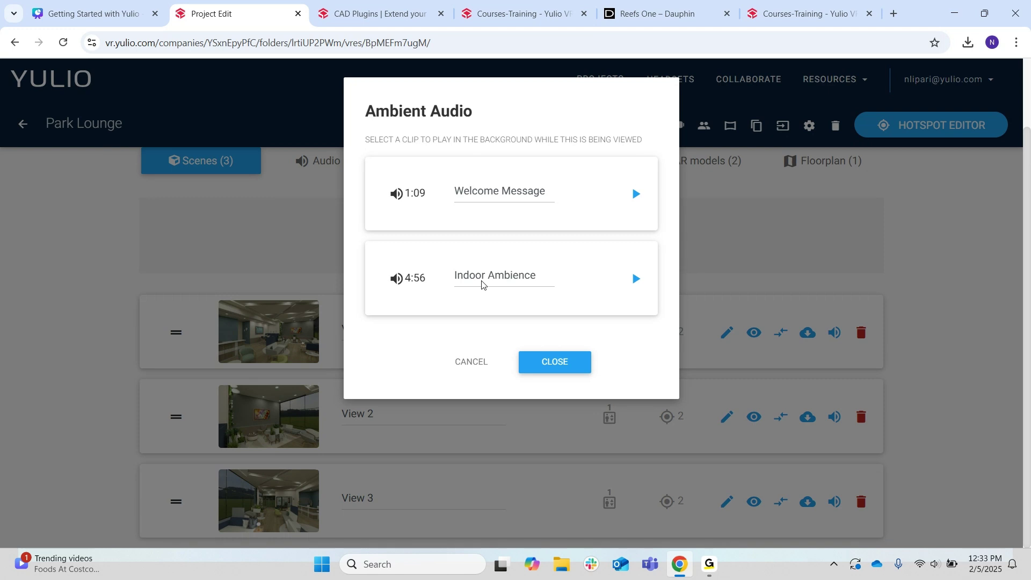
{"action": "left_click", "coordinate": [546, 287]}
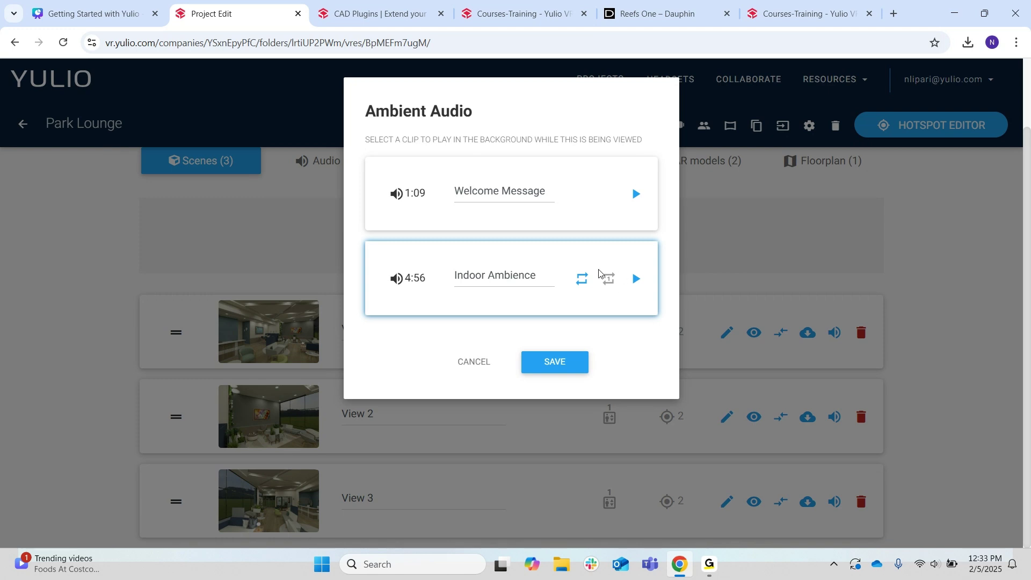
{"action": "left_click", "coordinate": [608, 279]}
{"action": "left_click", "coordinate": [575, 371]}
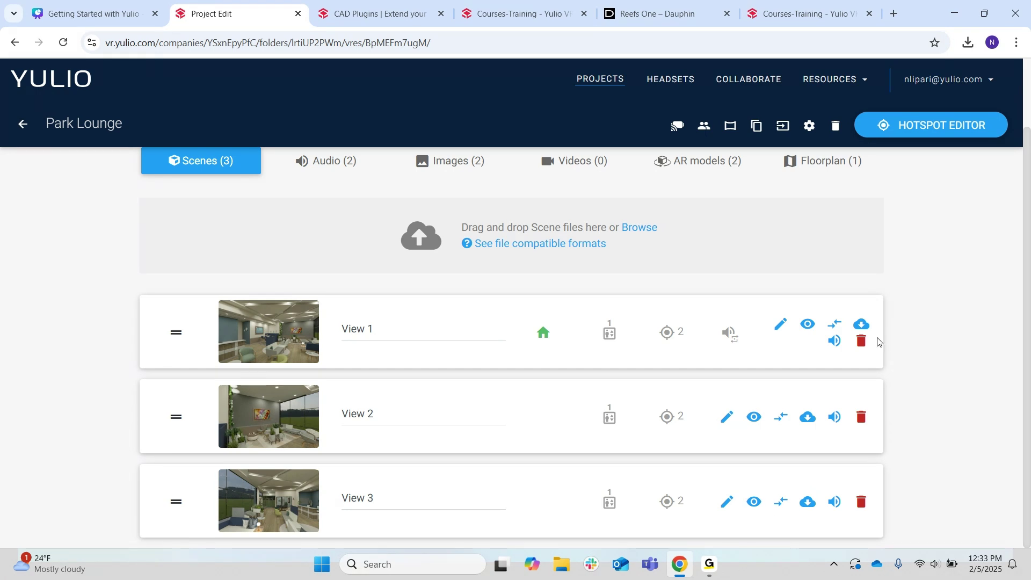
- Remove the Indoor Ambience clip from View 1's ambient audio and save
{"action": "left_click", "coordinate": [836, 342]}
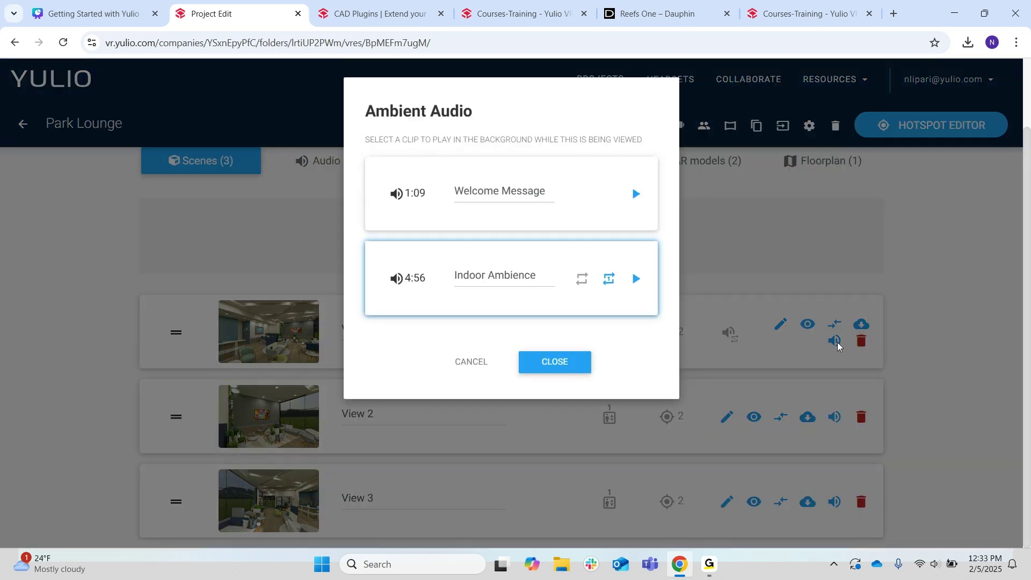
{"action": "left_click", "coordinate": [597, 307]}
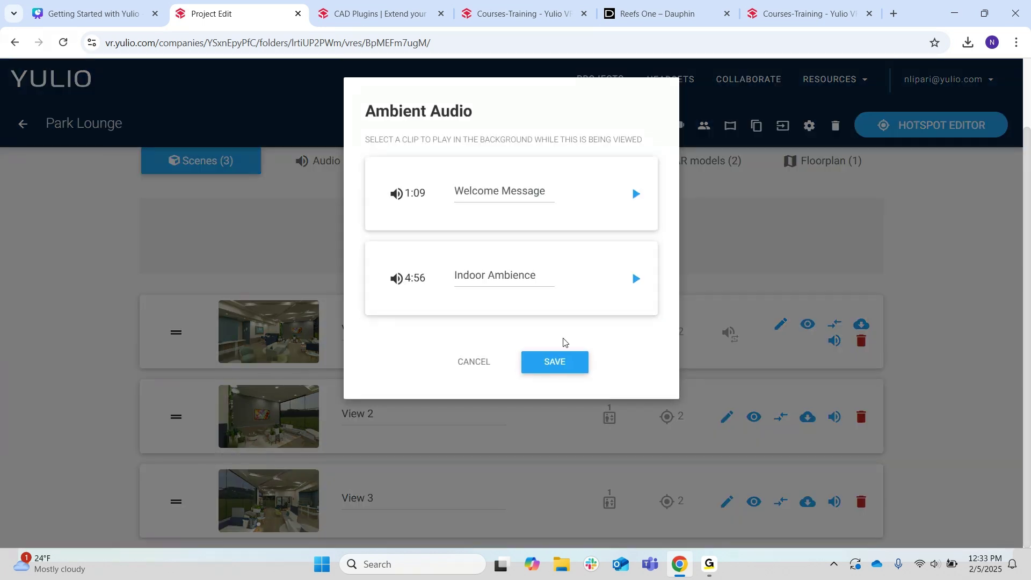
{"action": "left_click", "coordinate": [558, 357]}
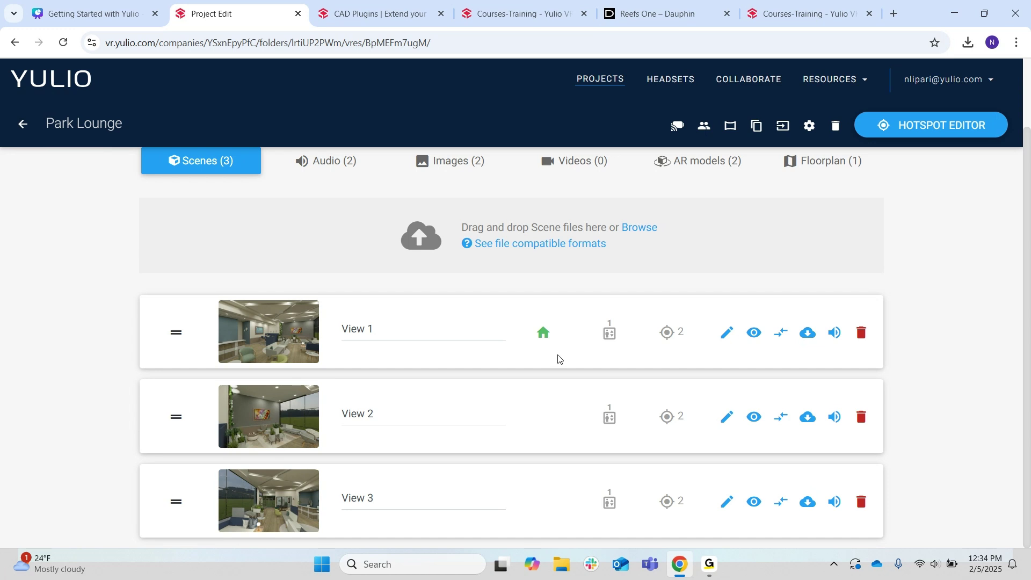
- Preview the Park Lounge project in the viewer, look around View 1 and its hotspots, and close the preview
{"action": "scroll", "coordinate": [558, 359], "scroll_direction": "up", "scroll_amount": 2}
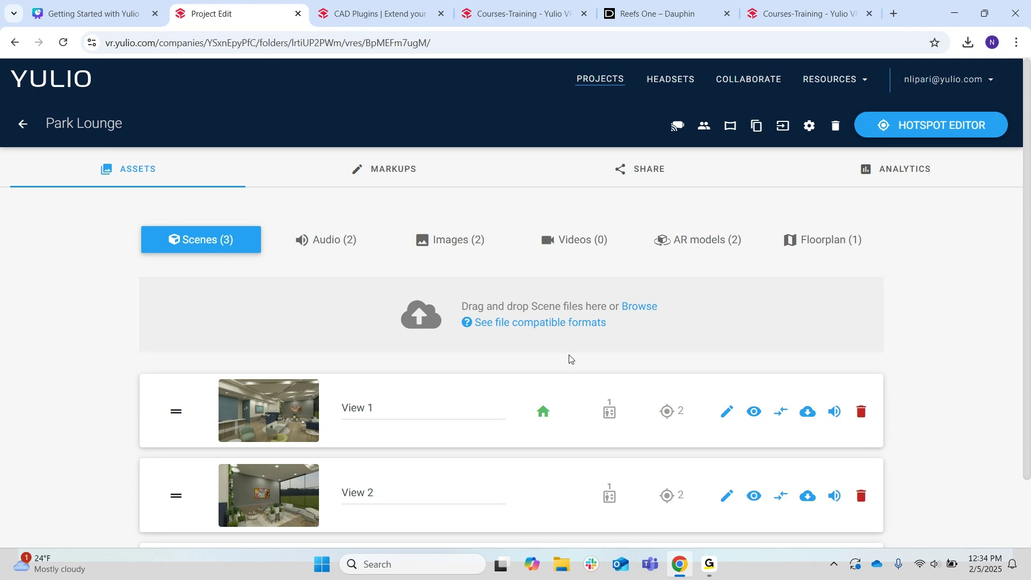
{"action": "left_click", "coordinate": [731, 128]}
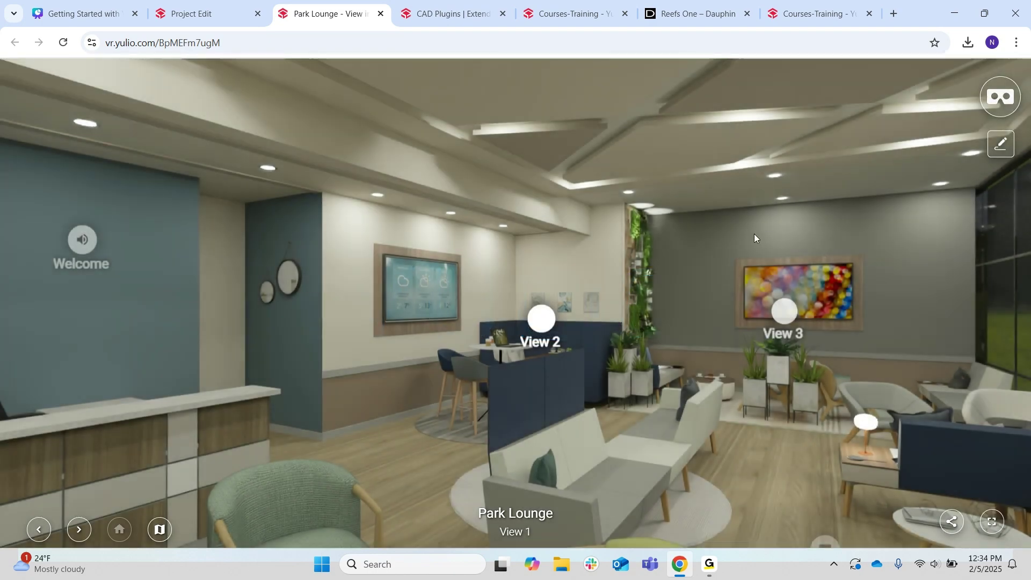
{"action": "left_click_drag", "start_coordinate": [749, 227], "coordinate": [534, 260]}
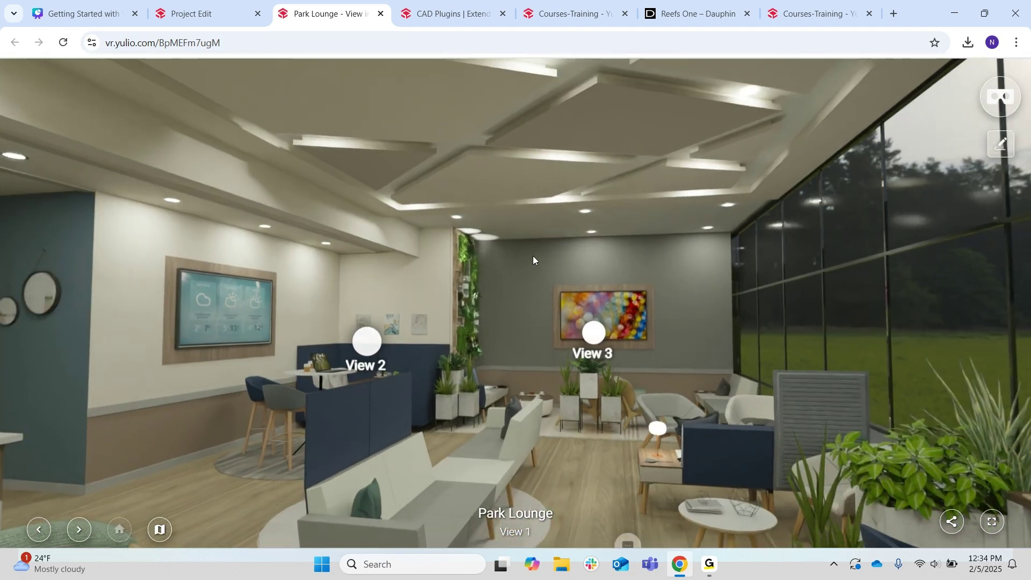
{"action": "left_click_drag", "start_coordinate": [604, 402], "coordinate": [975, 289]}
{"action": "left_click_drag", "start_coordinate": [820, 401], "coordinate": [820, 427]}
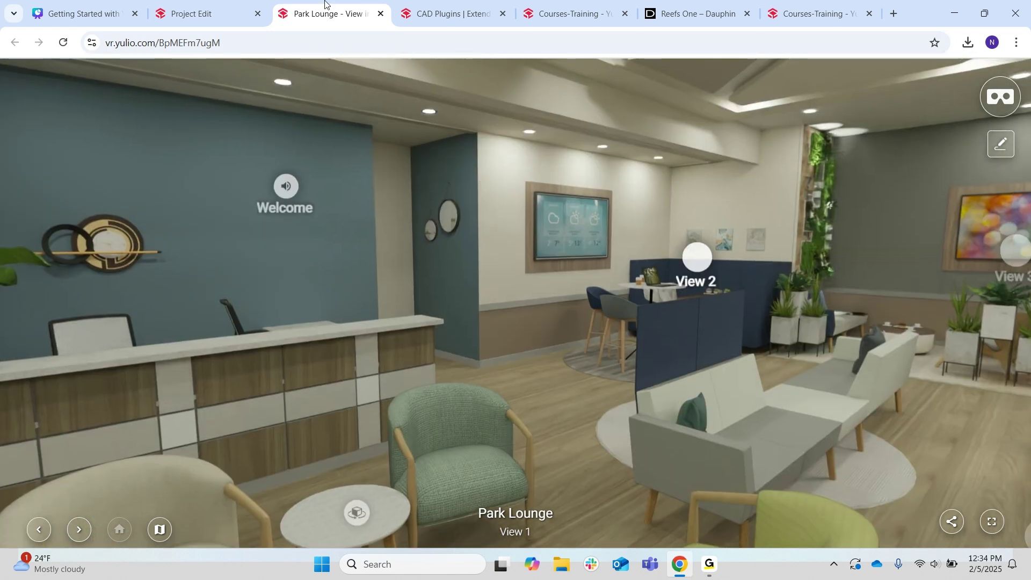
{"action": "left_click", "coordinate": [380, 14]}
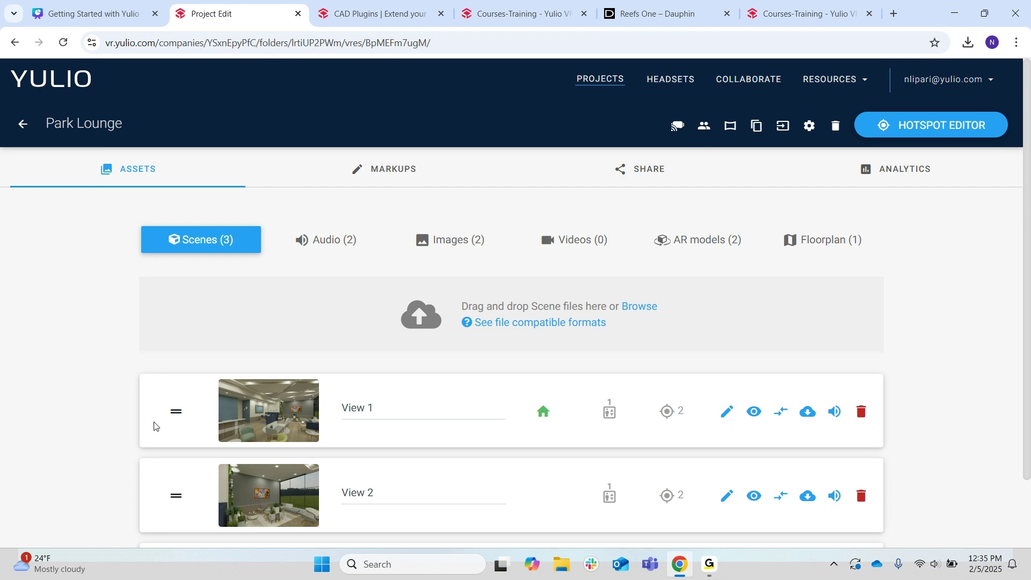
- Open the Office Space - Scene Options project from the webinar folder and examine its list of scenes
{"action": "left_click", "coordinate": [21, 126]}
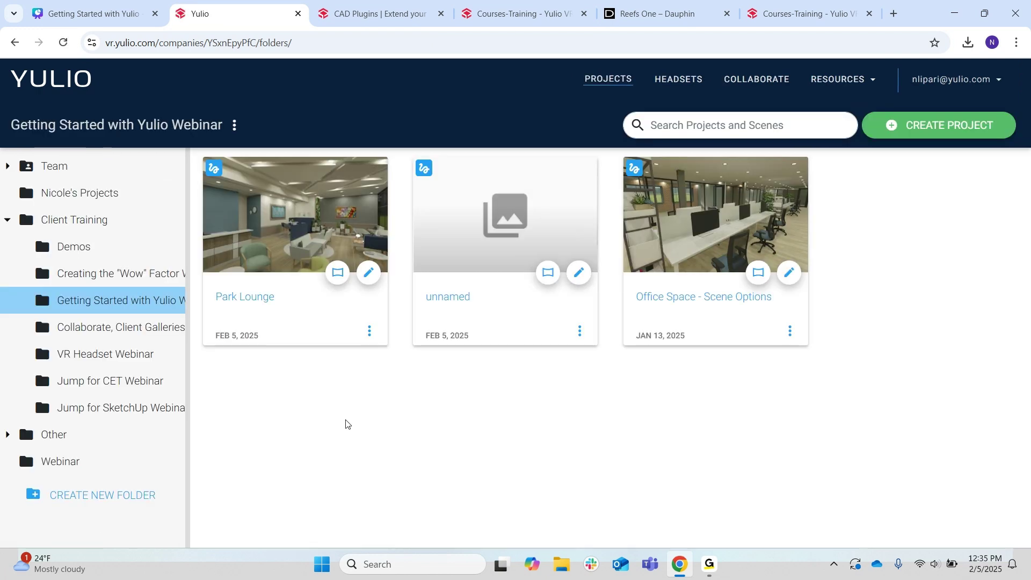
{"action": "left_click", "coordinate": [647, 298]}
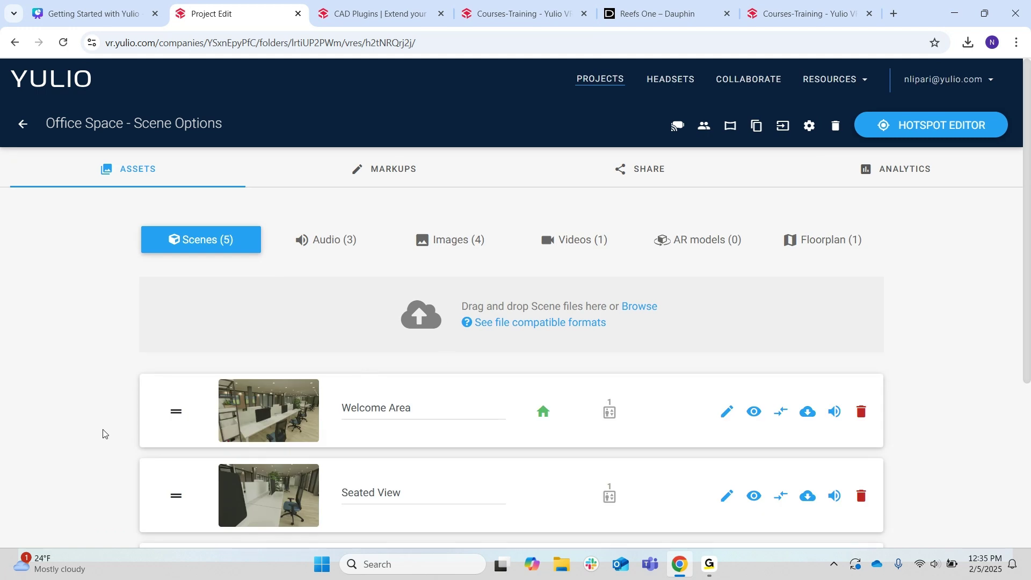
{"action": "scroll", "coordinate": [103, 434], "scroll_direction": "down", "scroll_amount": 2}
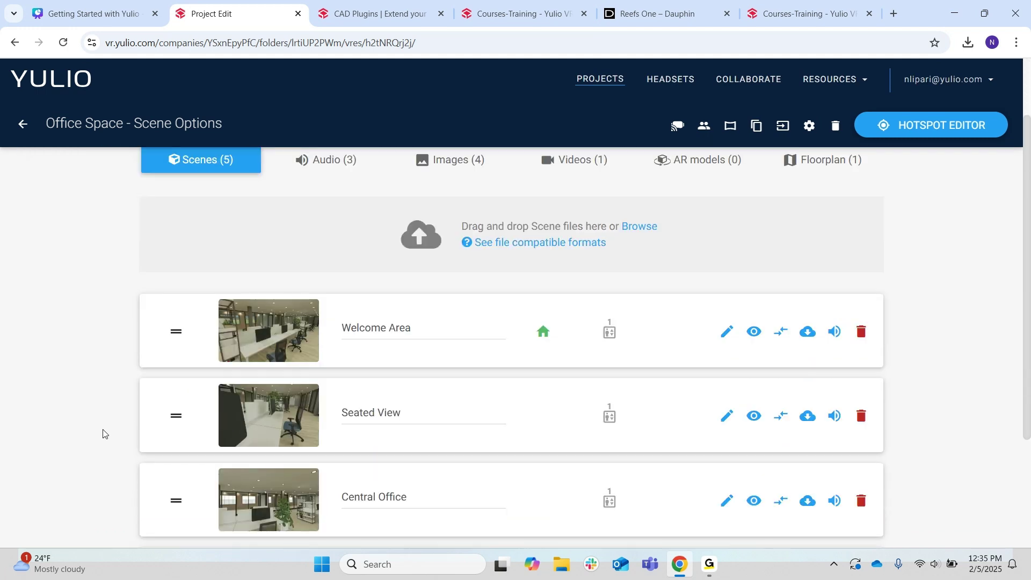
{"action": "scroll", "coordinate": [104, 433], "scroll_direction": "up", "scroll_amount": 2}
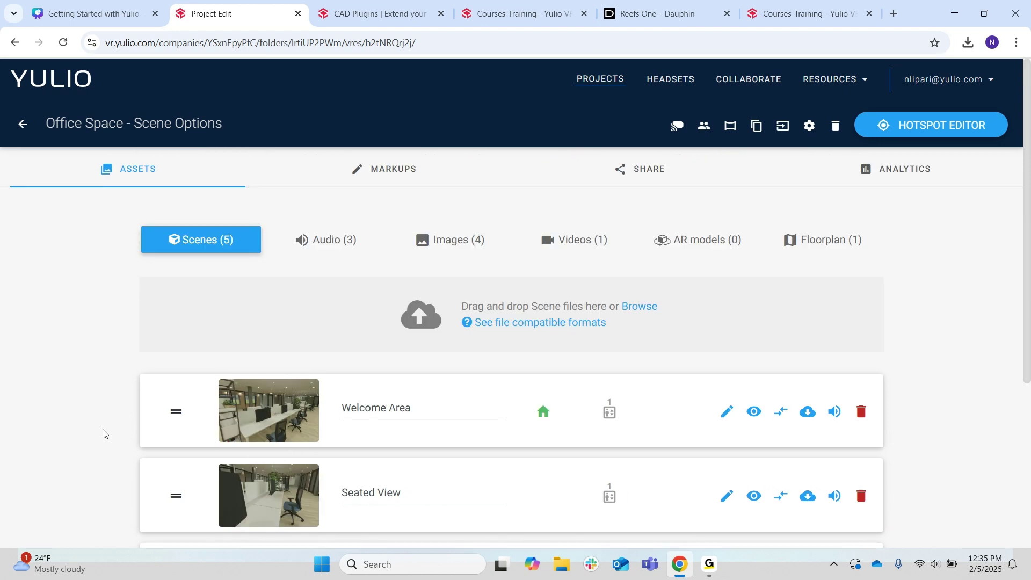
{"action": "scroll", "coordinate": [104, 433], "scroll_direction": "down", "scroll_amount": 2}
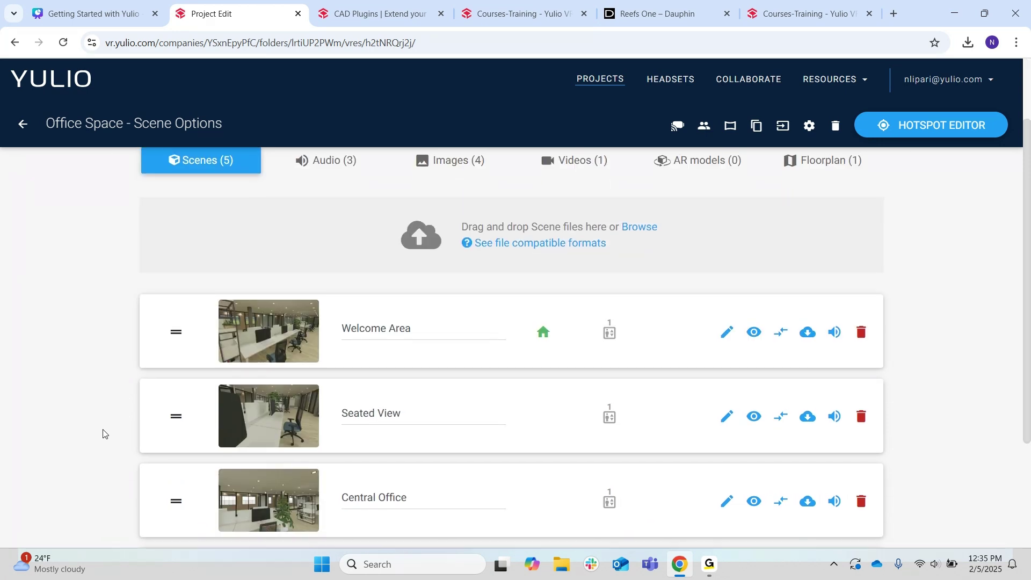
{"action": "scroll", "coordinate": [104, 433], "scroll_direction": "down", "scroll_amount": 1}
{"action": "scroll", "coordinate": [103, 434], "scroll_direction": "up", "scroll_amount": 1}
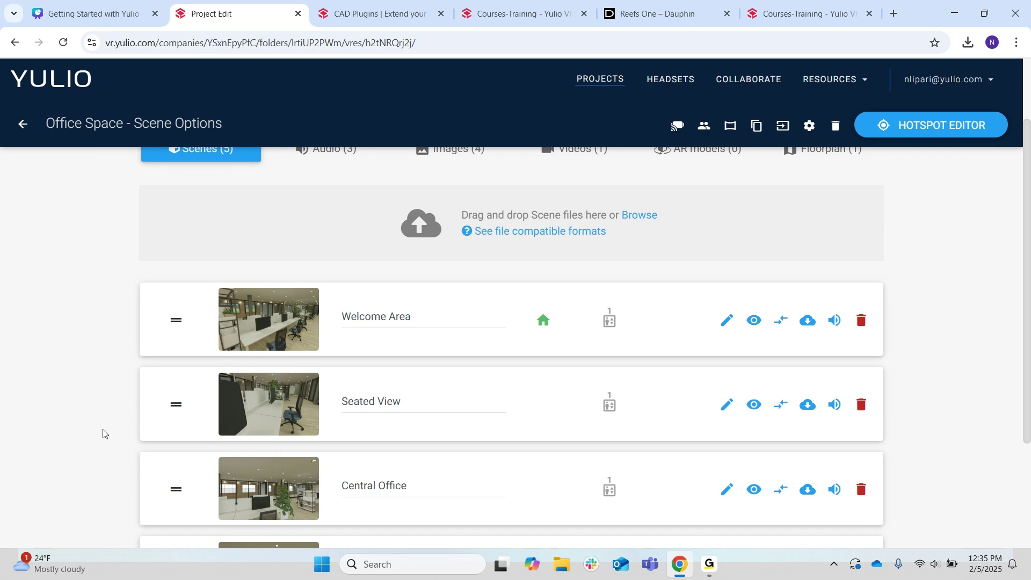
- Group the Option 2 scene with the Welcome Area scene and name the new scene group Welcome Area
{"action": "scroll", "coordinate": [103, 433], "scroll_direction": "down", "scroll_amount": 3}
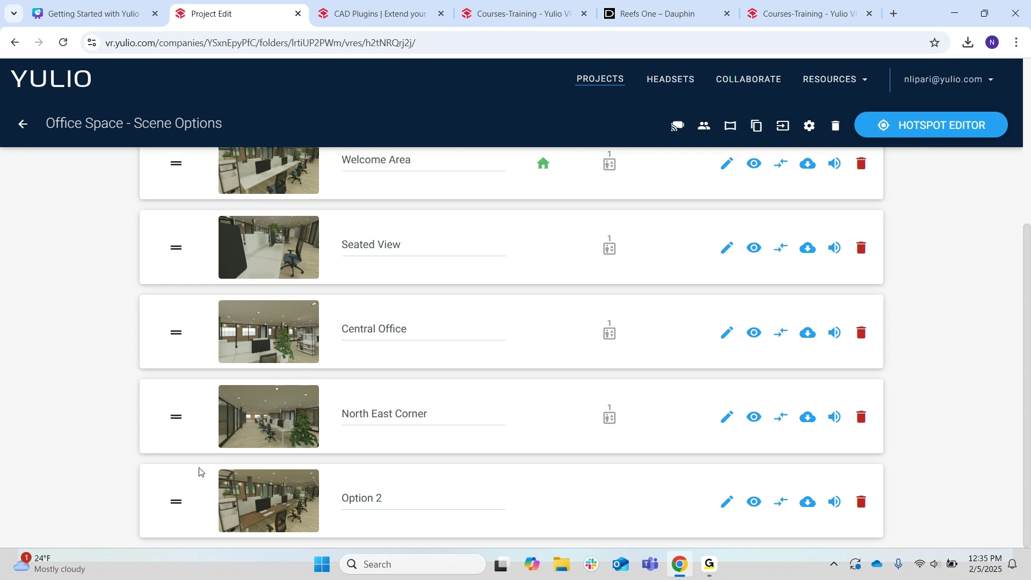
{"action": "left_click_drag", "start_coordinate": [176, 504], "coordinate": [265, 220]}
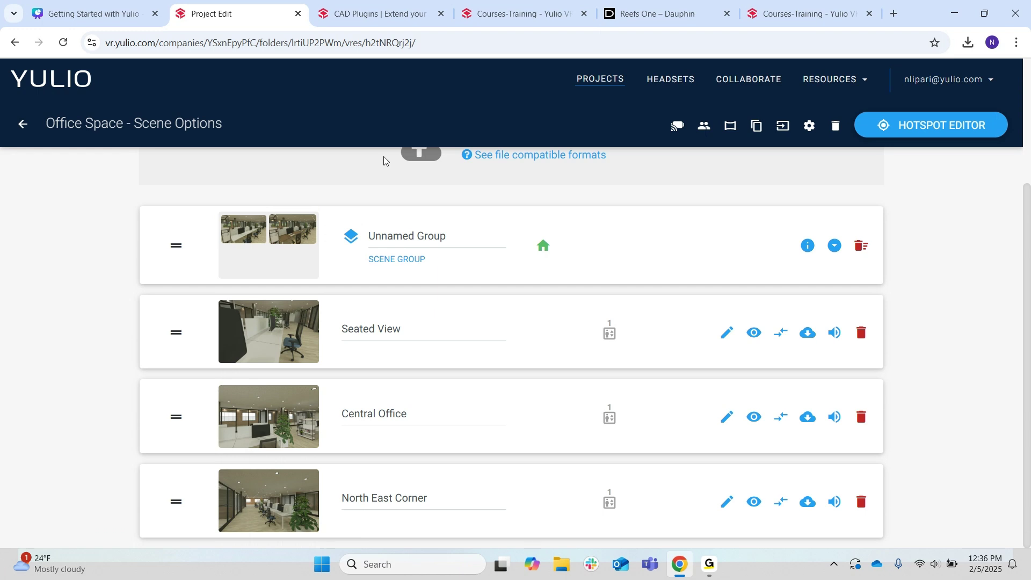
{"action": "triple_click", "coordinate": [377, 228]}
{"action": "key", "text": "BackSpace"}
{"action": "type", "text": "Welcome Area"}
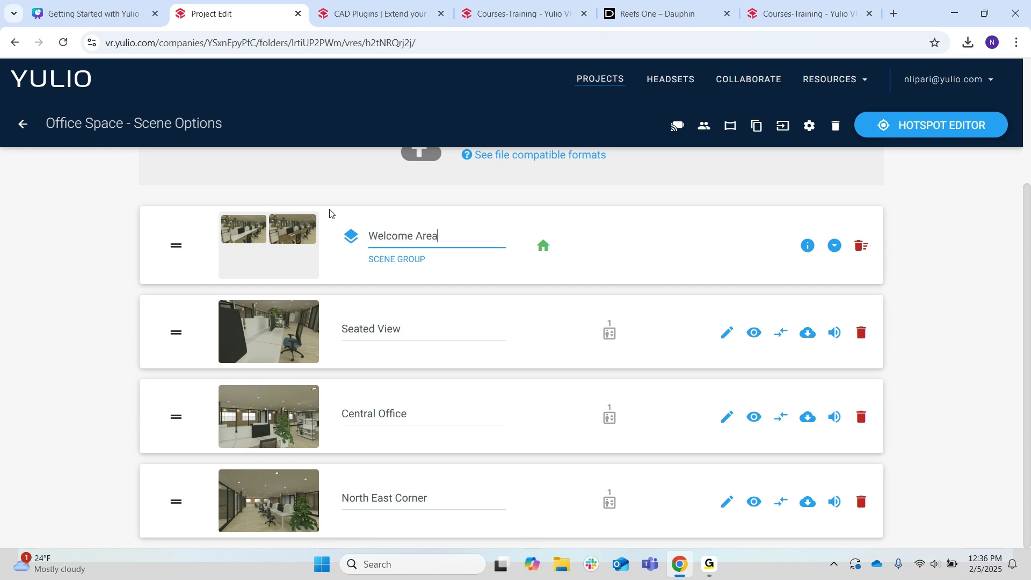
{"action": "left_click", "coordinate": [721, 226]}
- Expand the Welcome Area group and rename its first scene as Option 1
{"action": "left_click", "coordinate": [834, 246]}
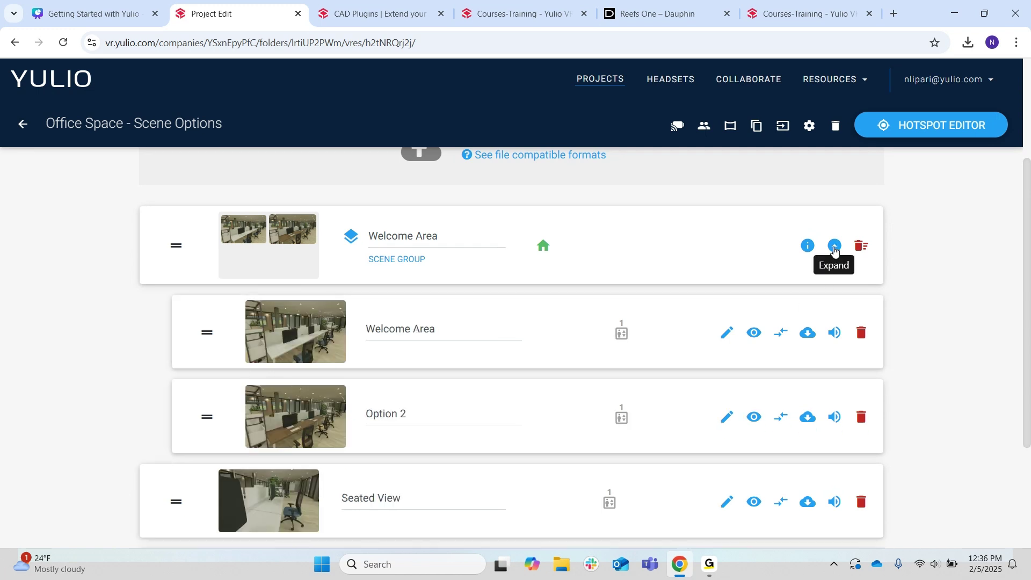
{"action": "left_click", "coordinate": [450, 329]}
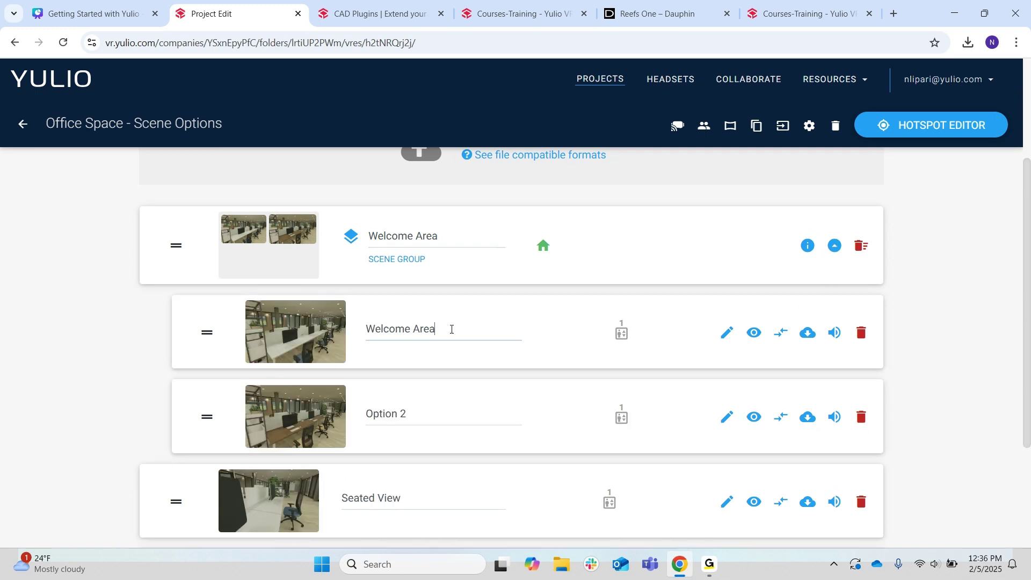
{"action": "double_click", "coordinate": [451, 329]}
{"action": "left_click", "coordinate": [456, 329]}
{"action": "left_click_drag", "start_coordinate": [438, 327], "coordinate": [286, 322]}
{"action": "key", "text": "BackSpace"}
{"action": "type", "text": "Option 1"}
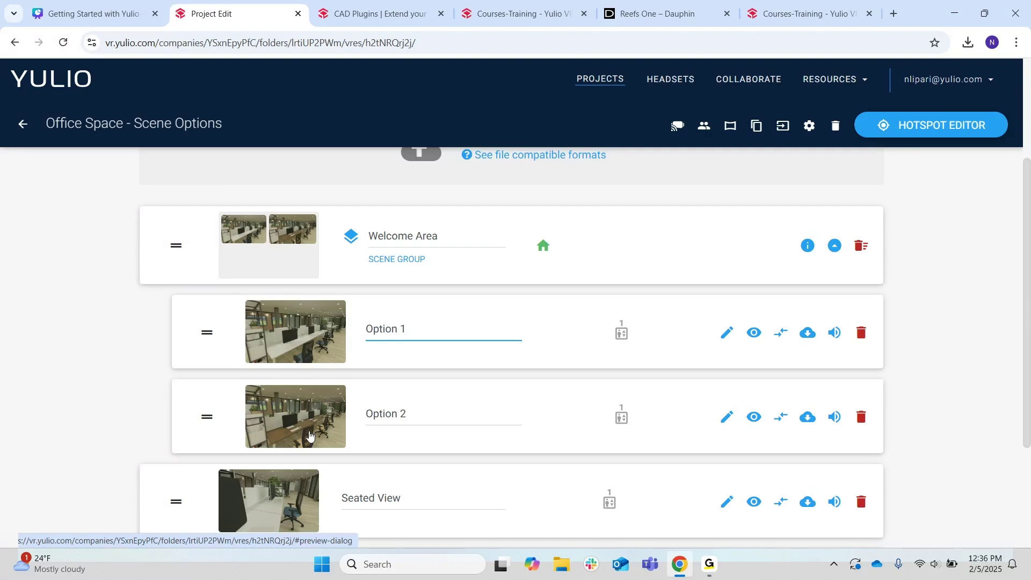
{"action": "left_click", "coordinate": [668, 192]}
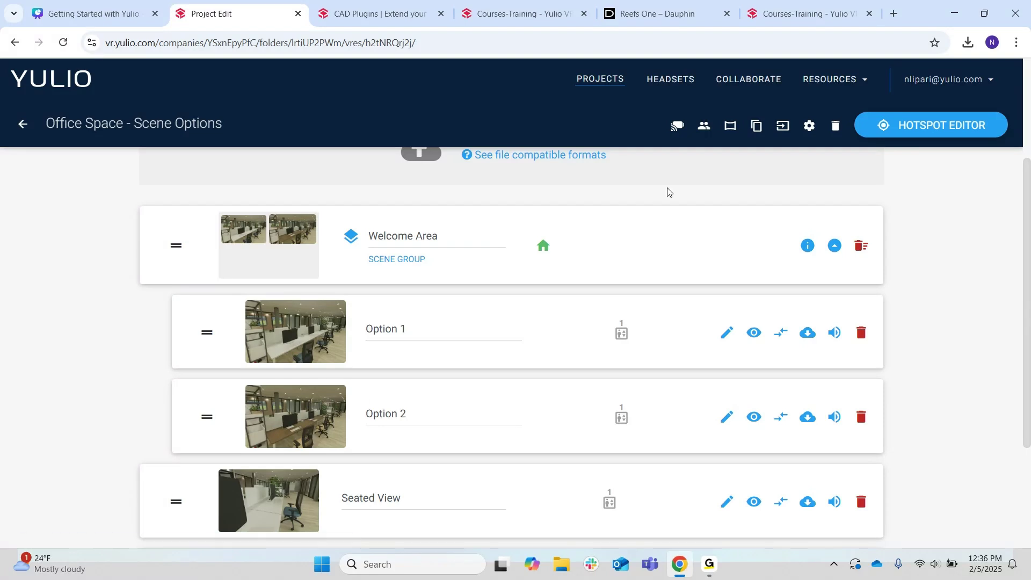
- Preview the Office Space project, switch the Welcome Area to Option 2 and back to Option 1 while looking around, and close the preview
{"action": "left_click", "coordinate": [730, 128]}
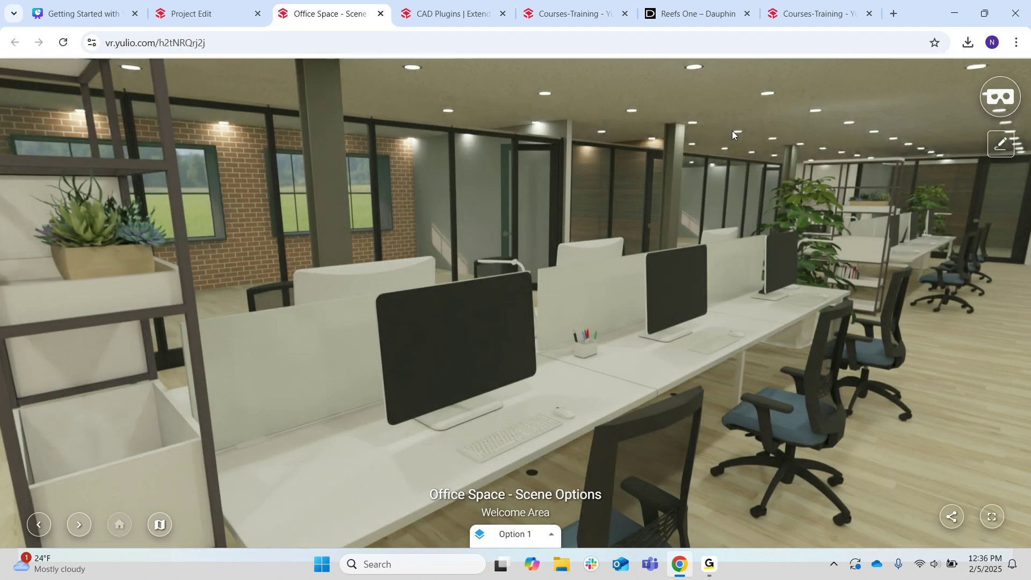
{"action": "left_click_drag", "start_coordinate": [781, 214], "coordinate": [546, 224]}
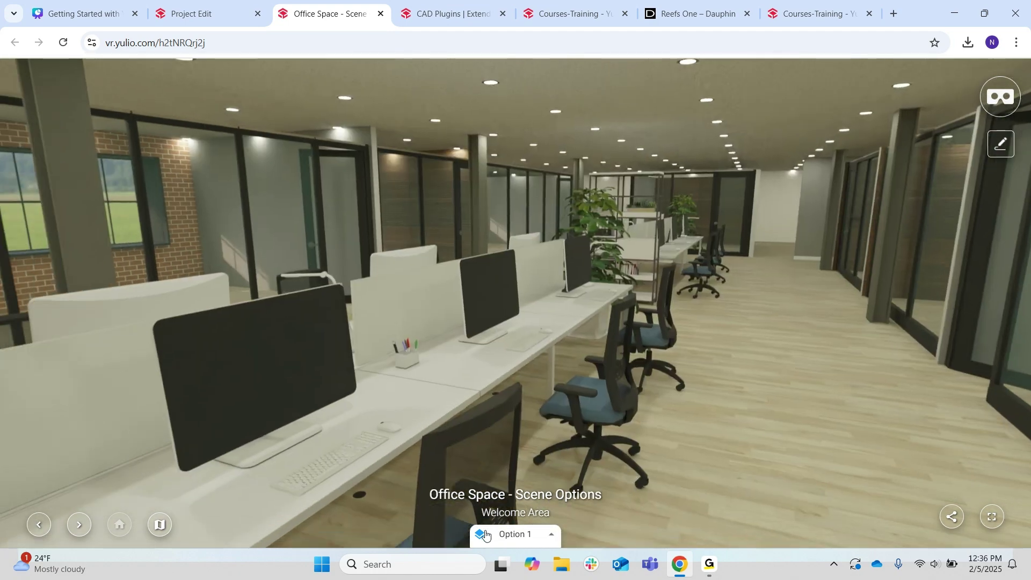
{"action": "left_click", "coordinate": [518, 533]}
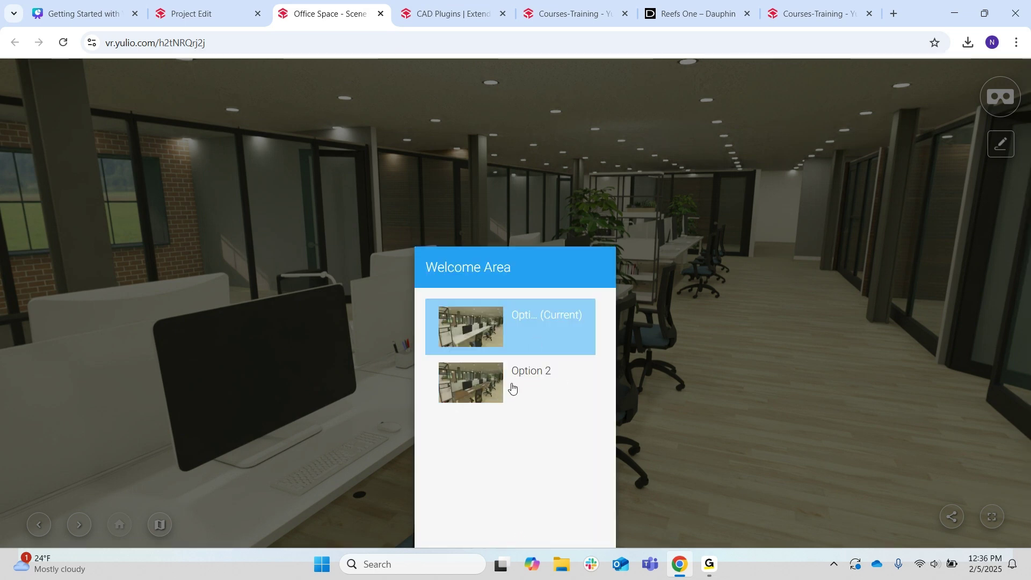
{"action": "left_click", "coordinate": [528, 375]}
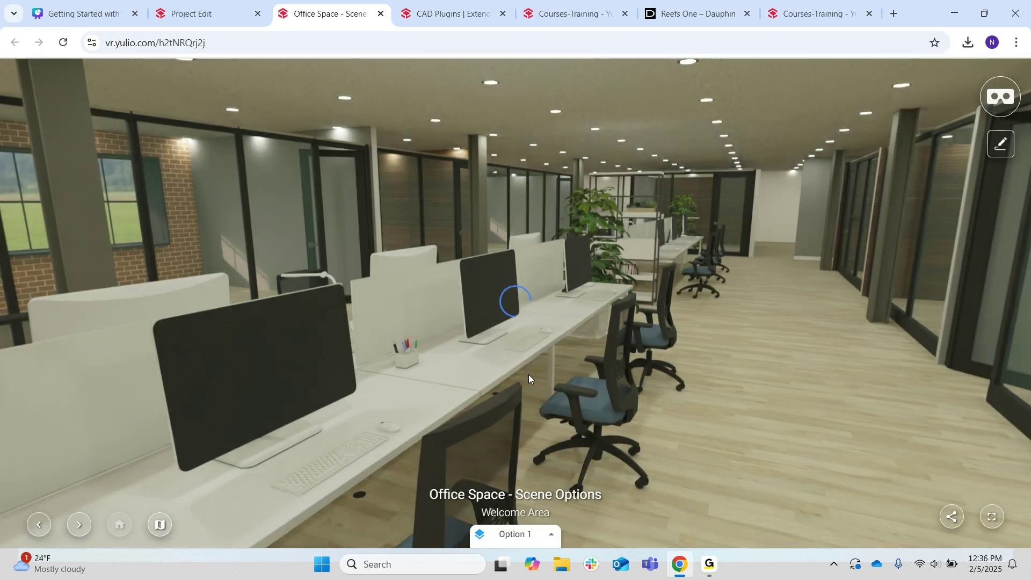
{"action": "left_click_drag", "start_coordinate": [529, 375], "coordinate": [746, 333]}
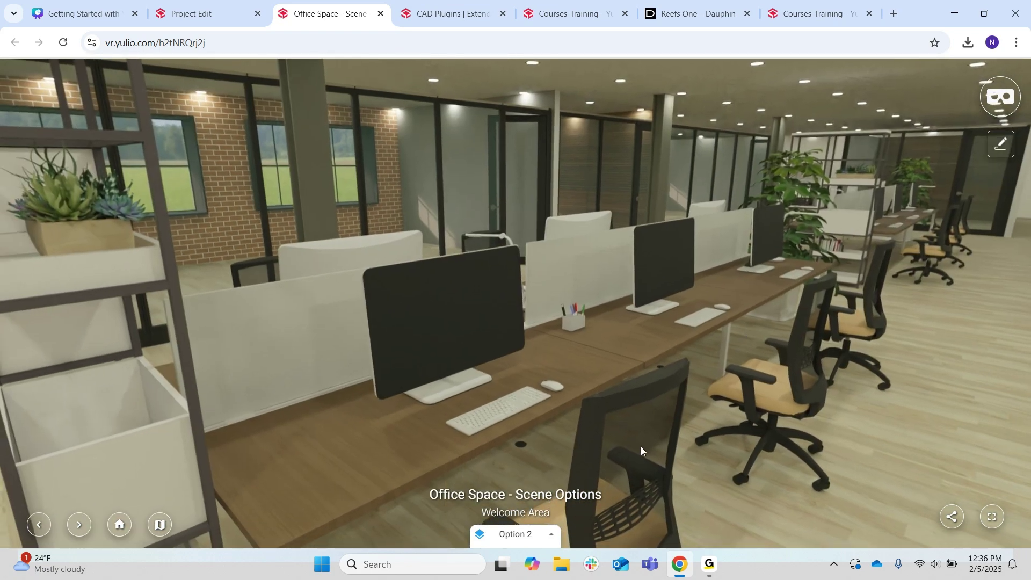
{"action": "left_click", "coordinate": [544, 535]}
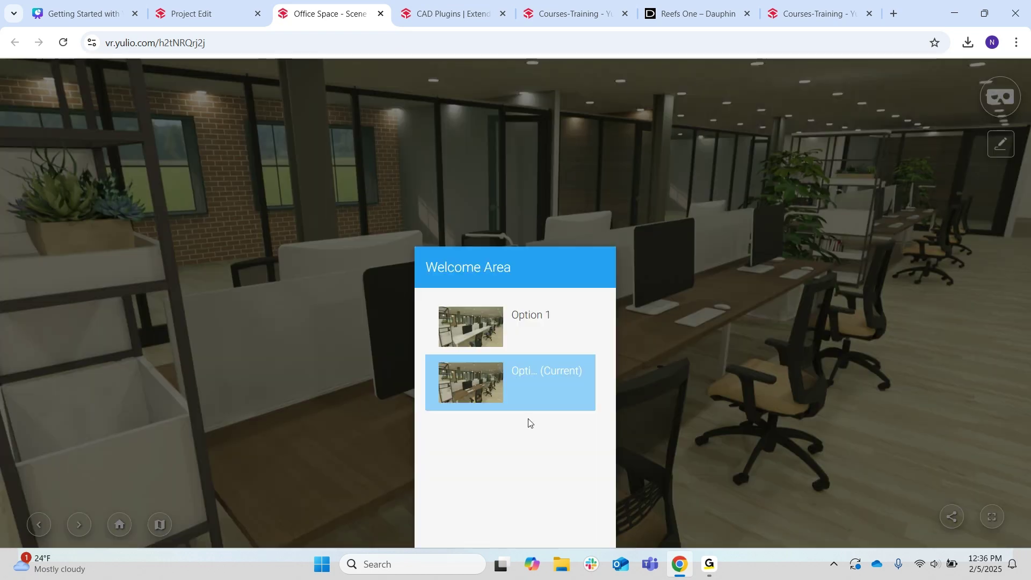
{"action": "left_click", "coordinate": [521, 314]}
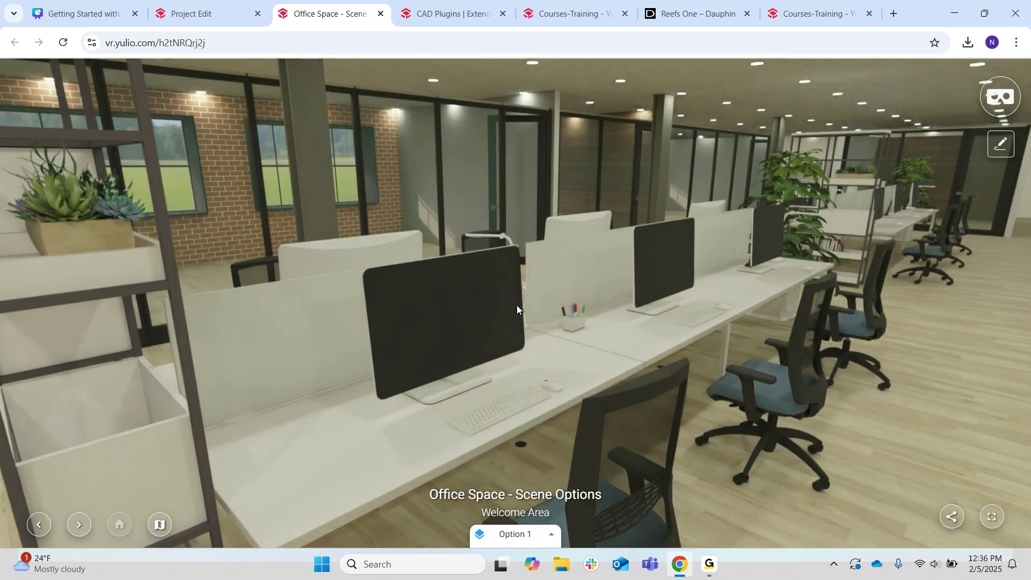
{"action": "left_click_drag", "start_coordinate": [517, 417], "coordinate": [376, 386]}
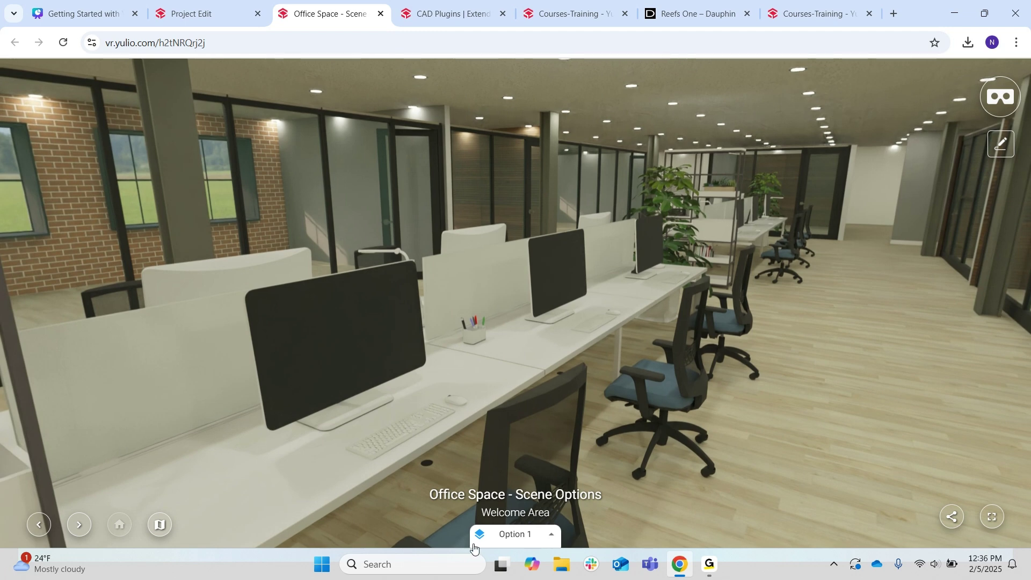
{"action": "left_click", "coordinate": [380, 14]}
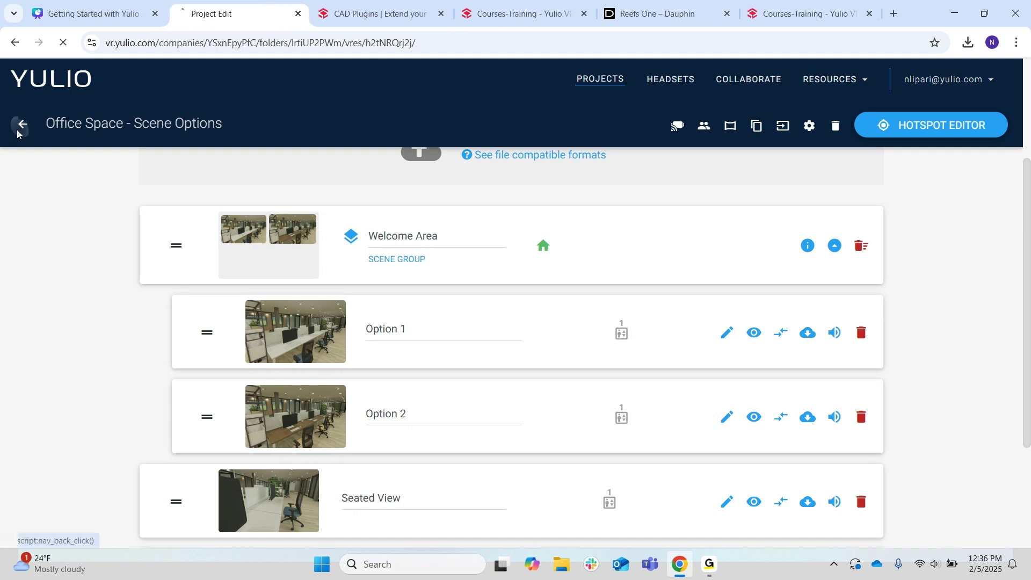
- Return to the webinar folder and open the Park Lounge project to its list of scenes
{"action": "left_click", "coordinate": [22, 124]}
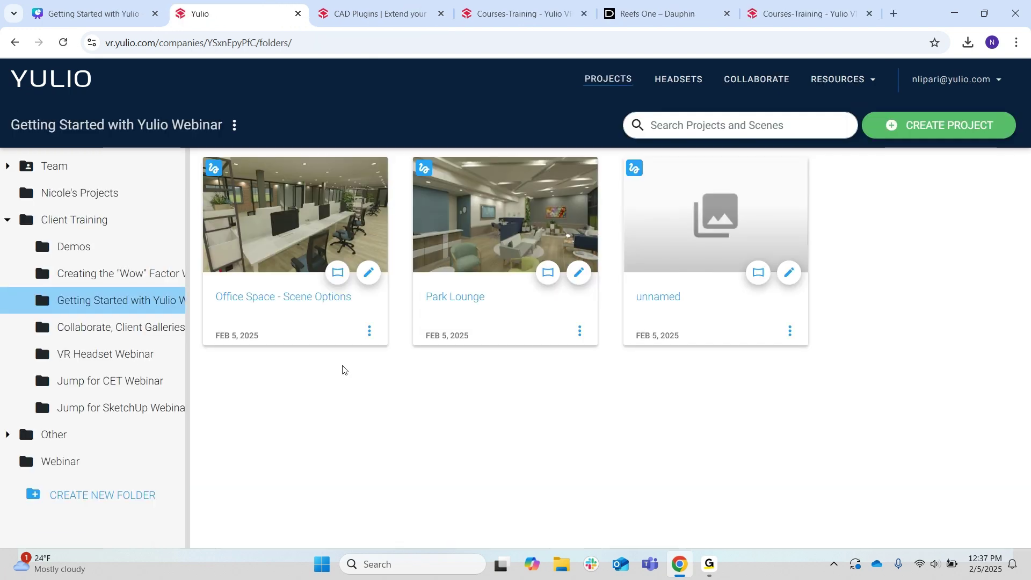
{"action": "left_click", "coordinate": [478, 236]}
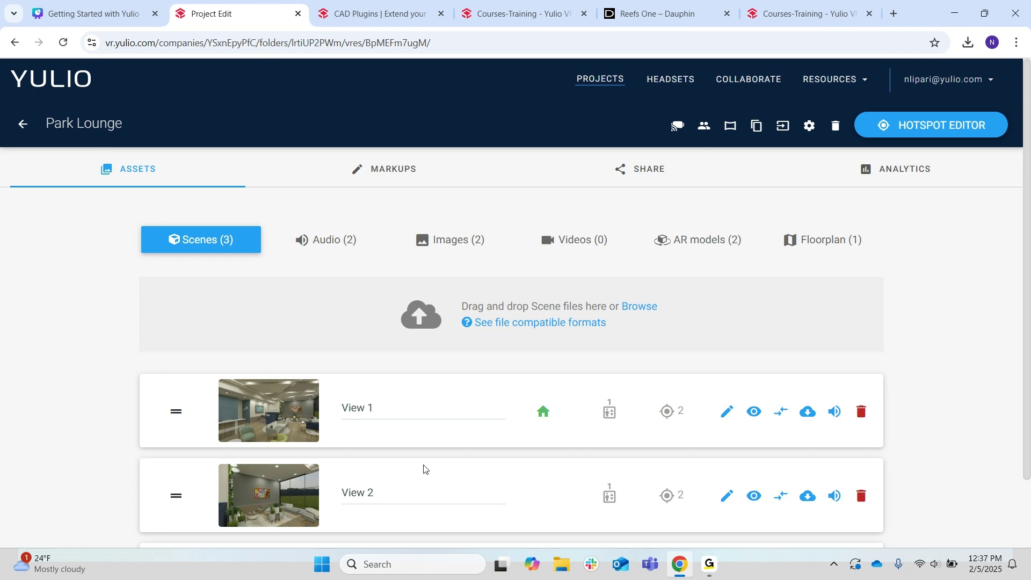
{"action": "scroll", "coordinate": [424, 468], "scroll_direction": "down", "scroll_amount": 1}
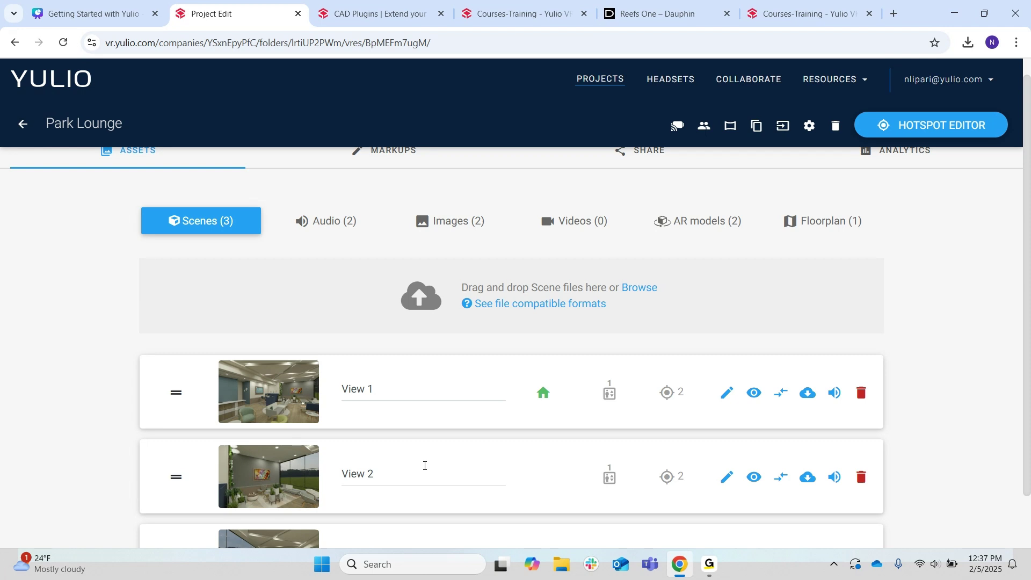
{"action": "scroll", "coordinate": [520, 428], "scroll_direction": "down", "scroll_amount": 1}
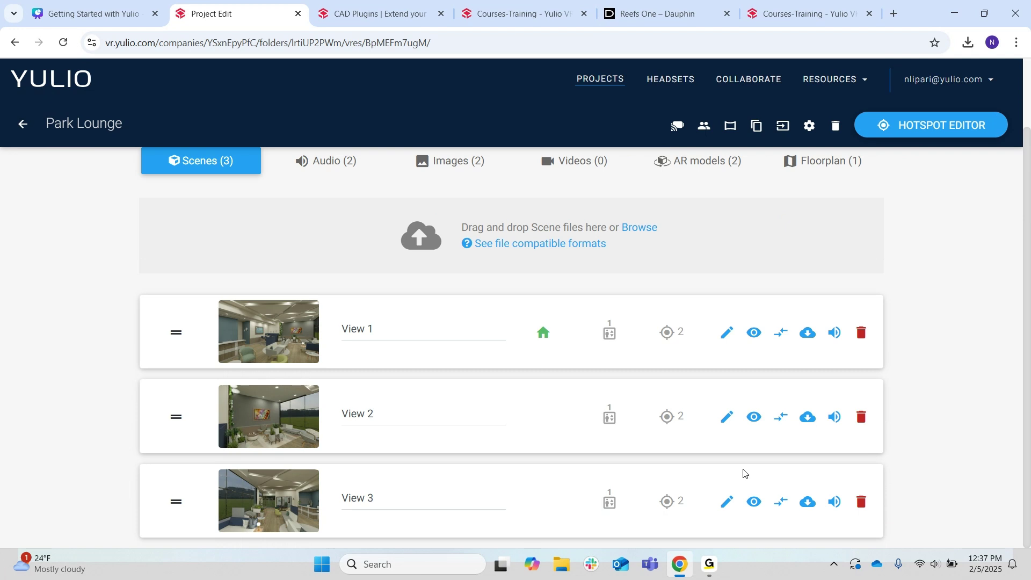
- Review the Replace Scene options for View 1 and cancel without replacing it
{"action": "left_click", "coordinate": [783, 335]}
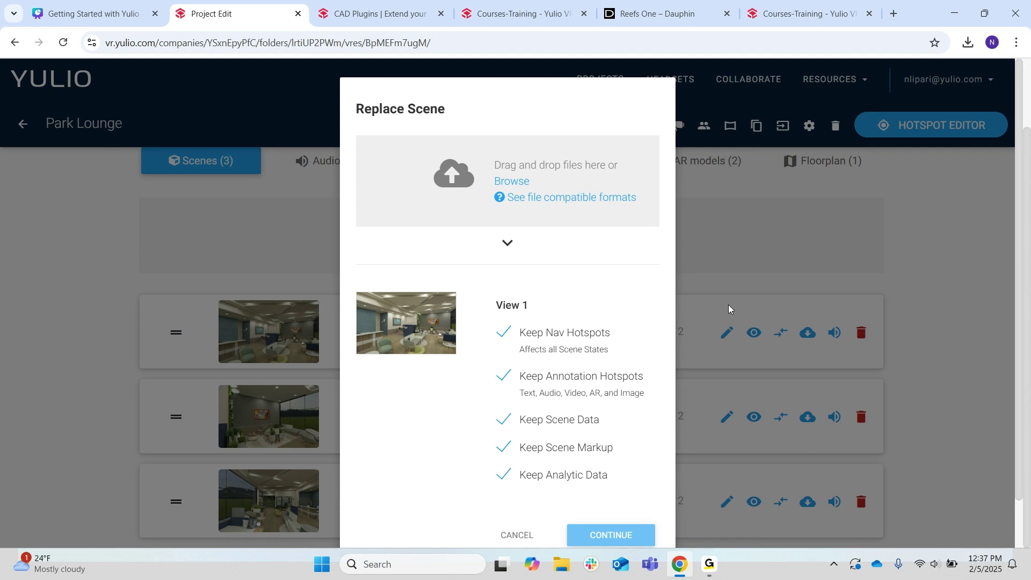
{"action": "scroll", "coordinate": [649, 231], "scroll_direction": "down", "scroll_amount": 1}
{"action": "left_click", "coordinate": [521, 488]}
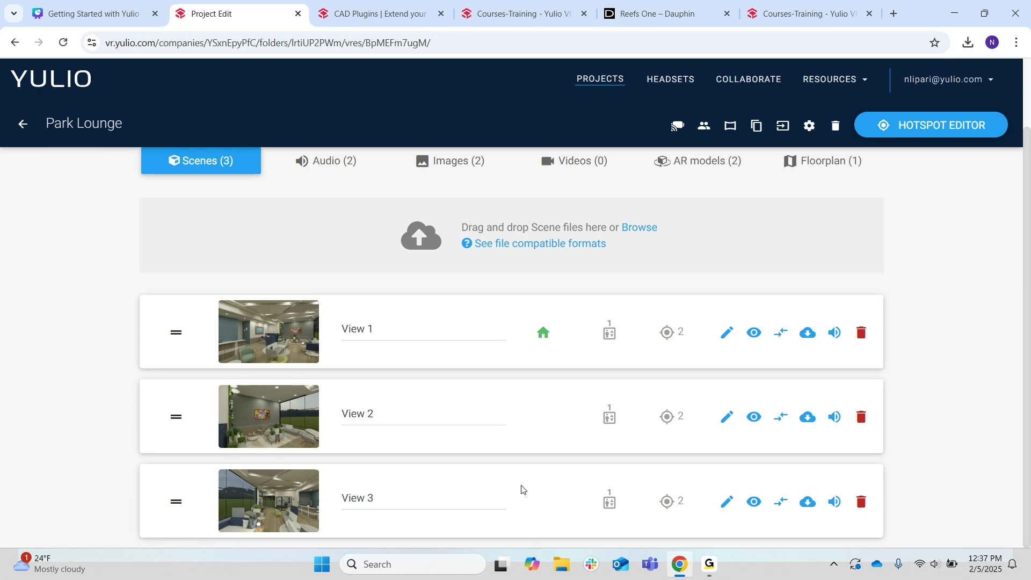
- View the Duplicate Project prompt for Park Lounge and cancel it without copying
{"action": "scroll", "coordinate": [521, 489], "scroll_direction": "up", "scroll_amount": 2}
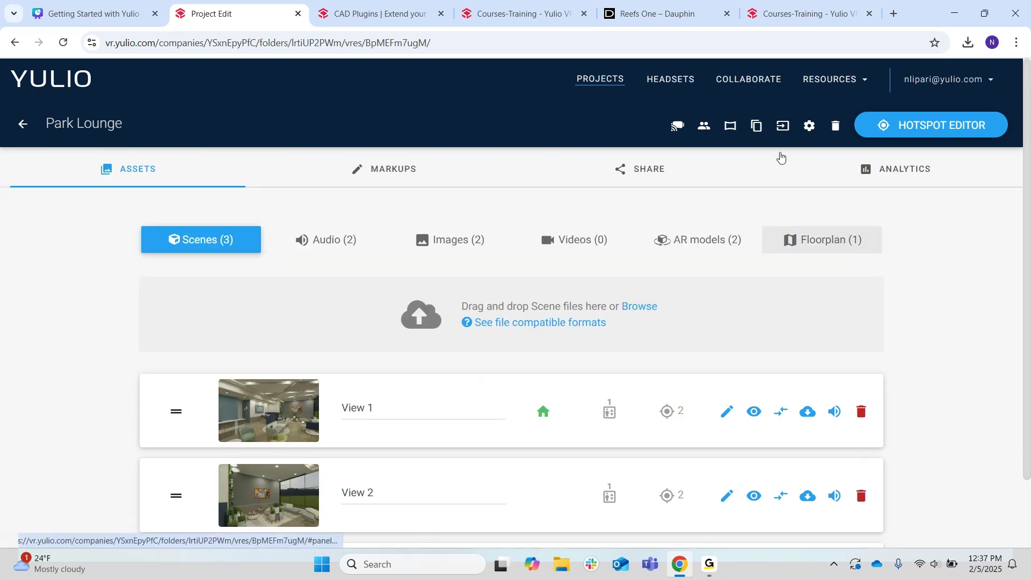
{"action": "left_click", "coordinate": [757, 126]}
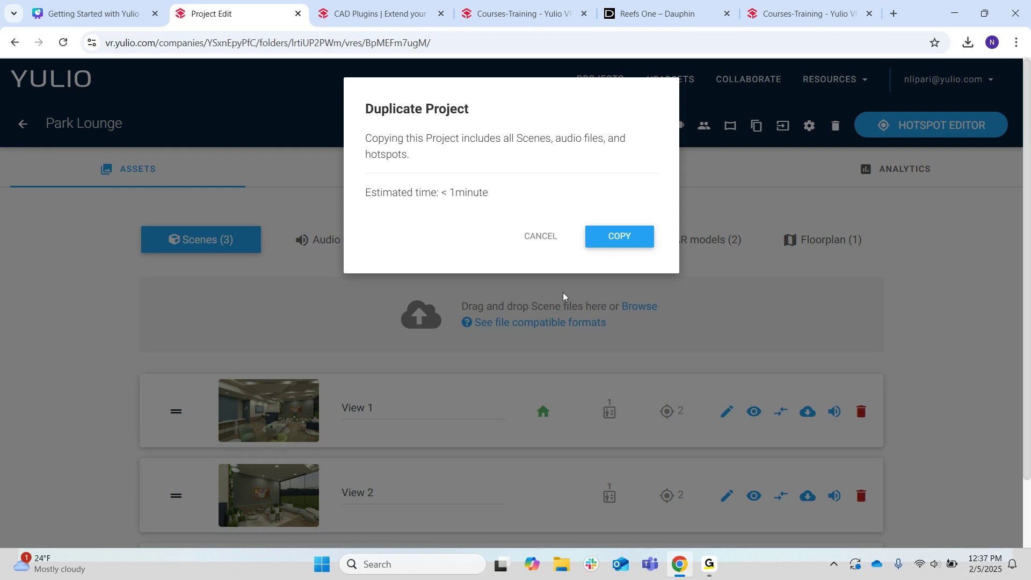
{"action": "left_click", "coordinate": [531, 247]}
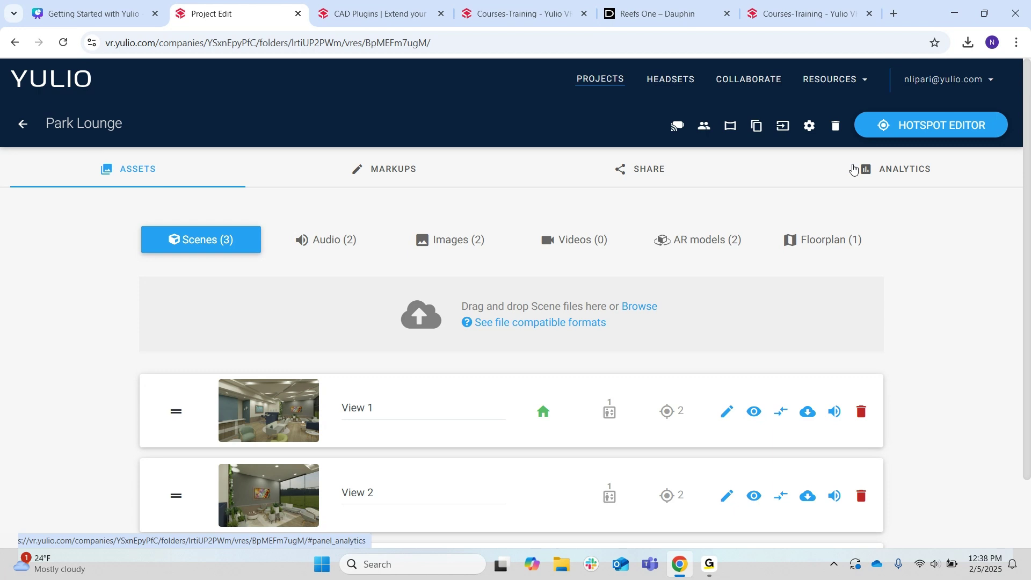
- Examine Park Lounge's sharing options: the QR code, the SMS share and the embed settings
{"action": "left_click", "coordinate": [668, 183]}
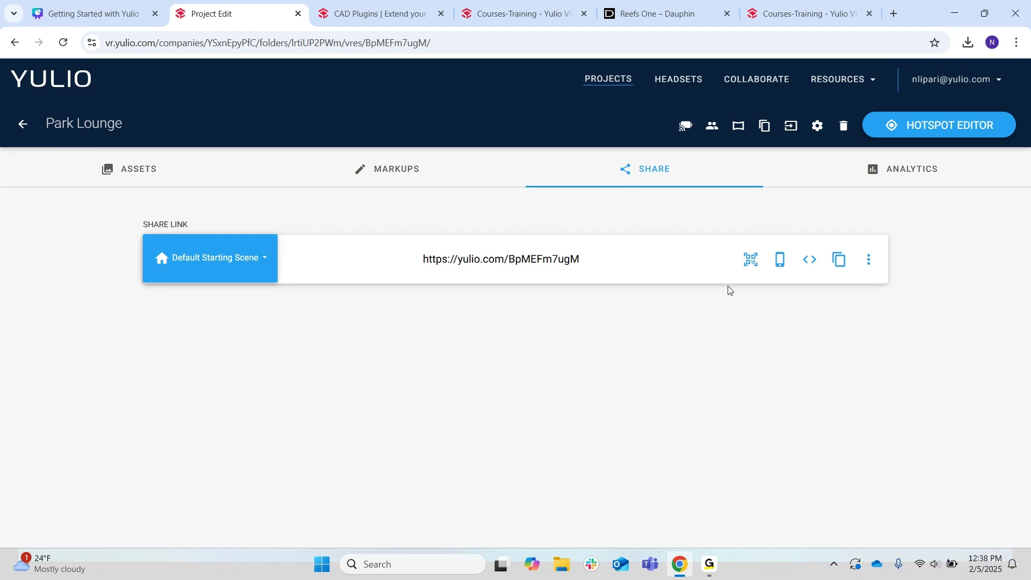
{"action": "left_click", "coordinate": [747, 267]}
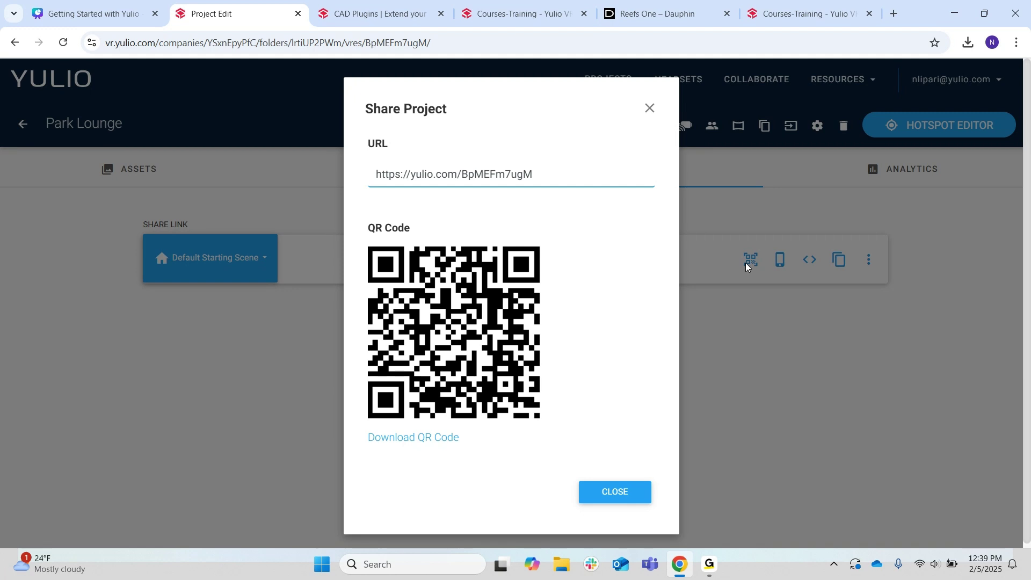
{"action": "left_click", "coordinate": [620, 500]}
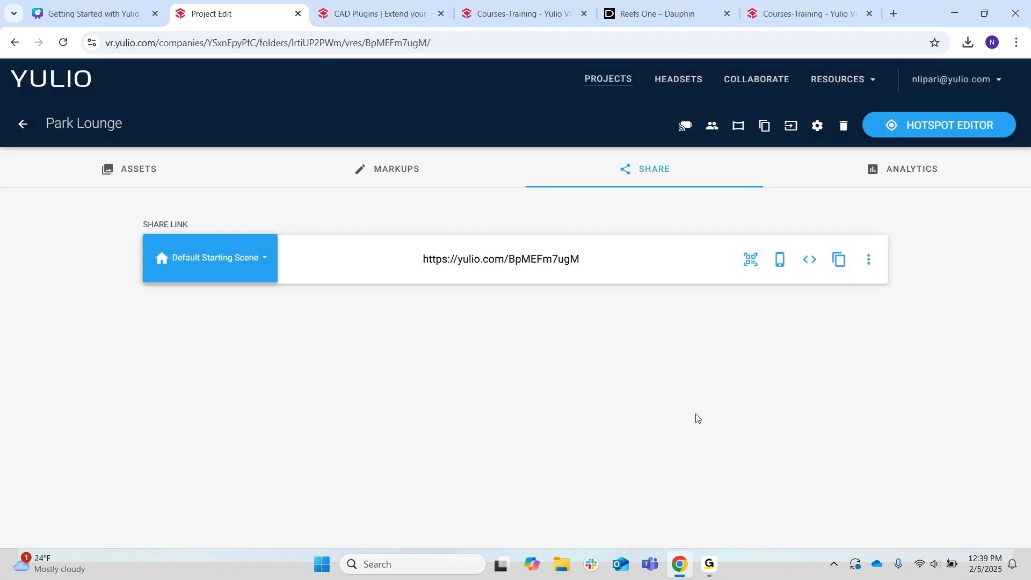
{"action": "left_click", "coordinate": [782, 266]}
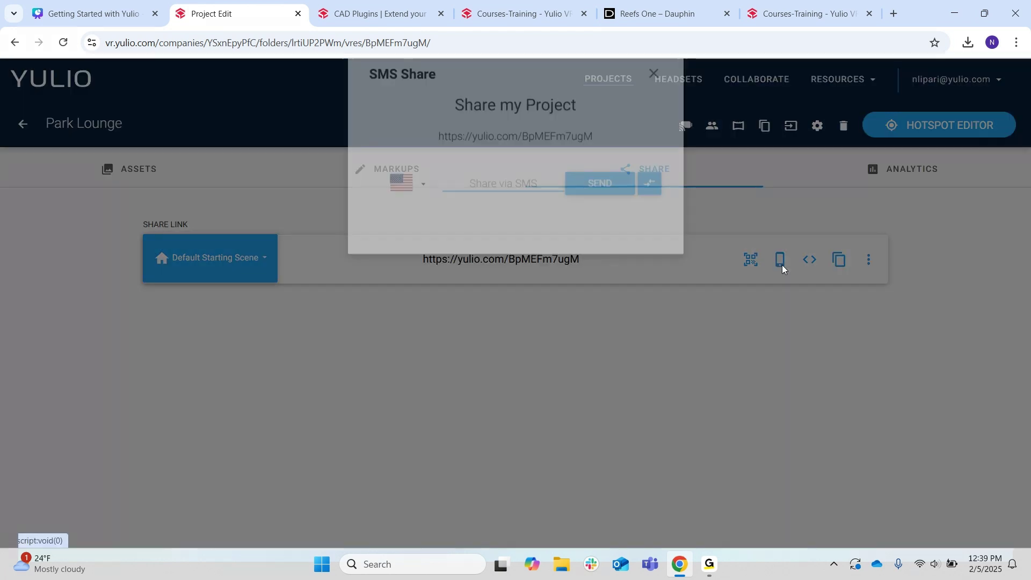
{"action": "left_click", "coordinate": [798, 310]}
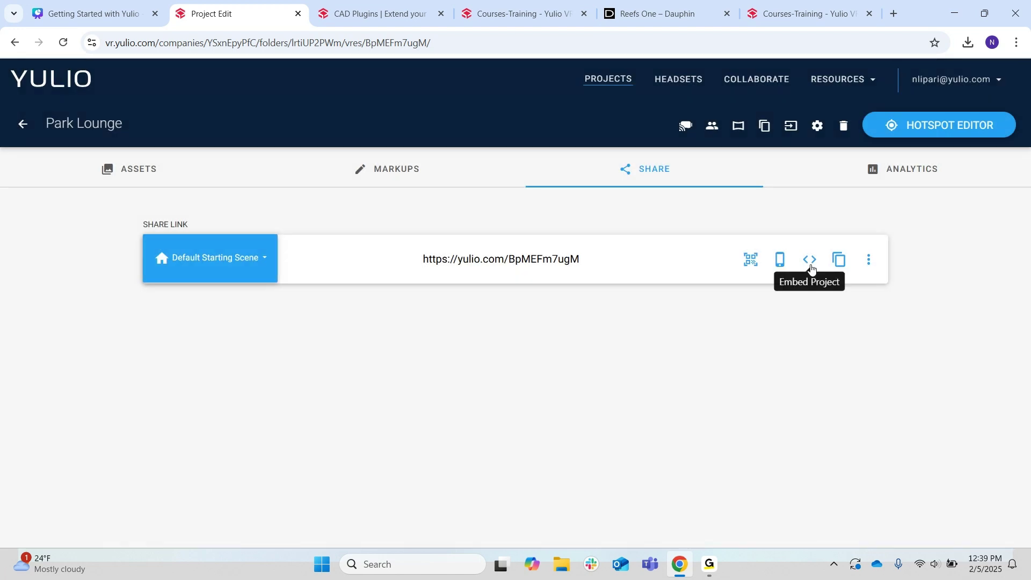
{"action": "left_click", "coordinate": [811, 269]}
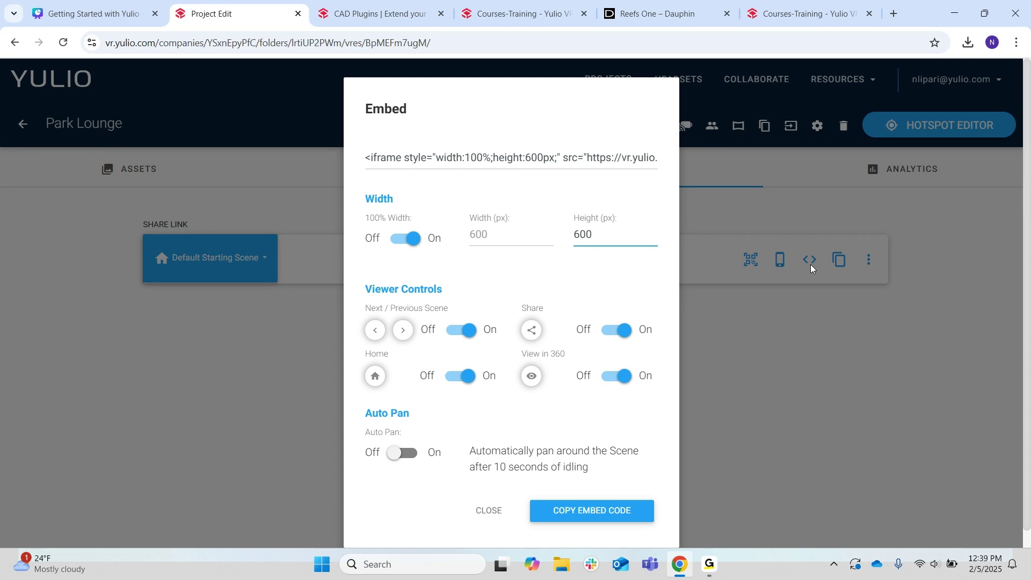
{"action": "left_click", "coordinate": [765, 315]}
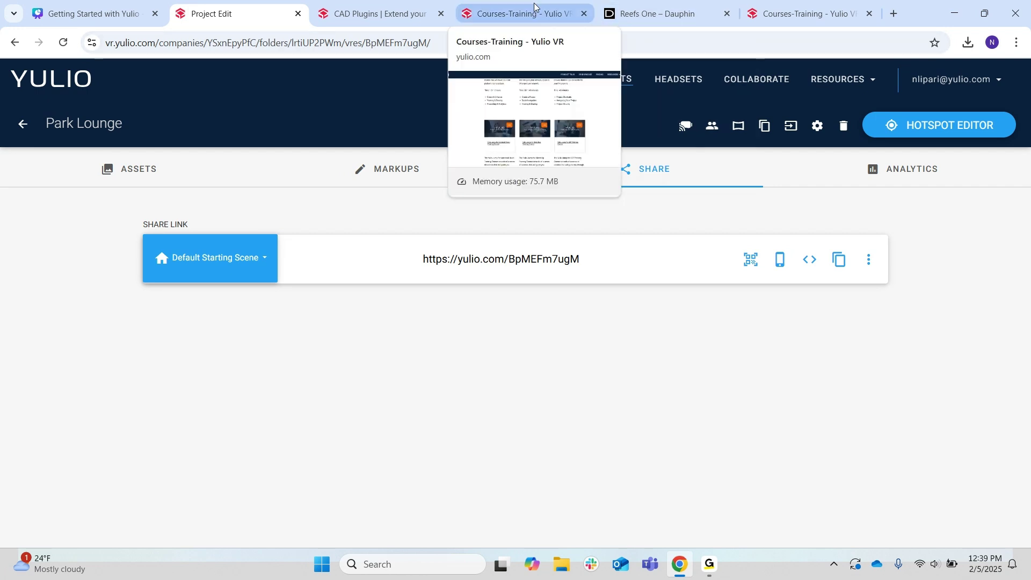
- Switch to the Yulio training website, open its VR Showcase page and find the embedded Yulio Jump project
{"action": "left_click", "coordinate": [780, 10]}
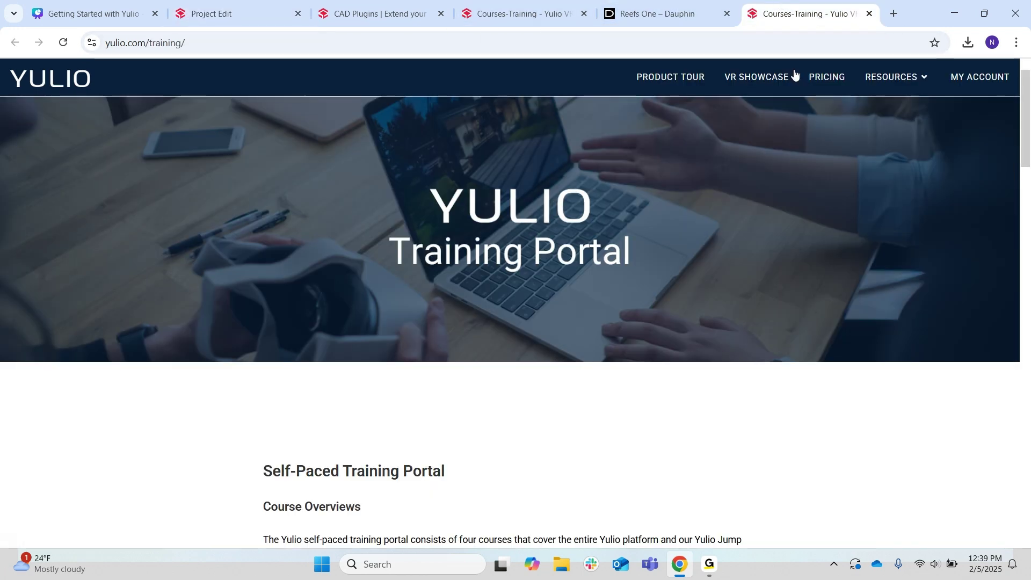
{"action": "left_click", "coordinate": [771, 86]}
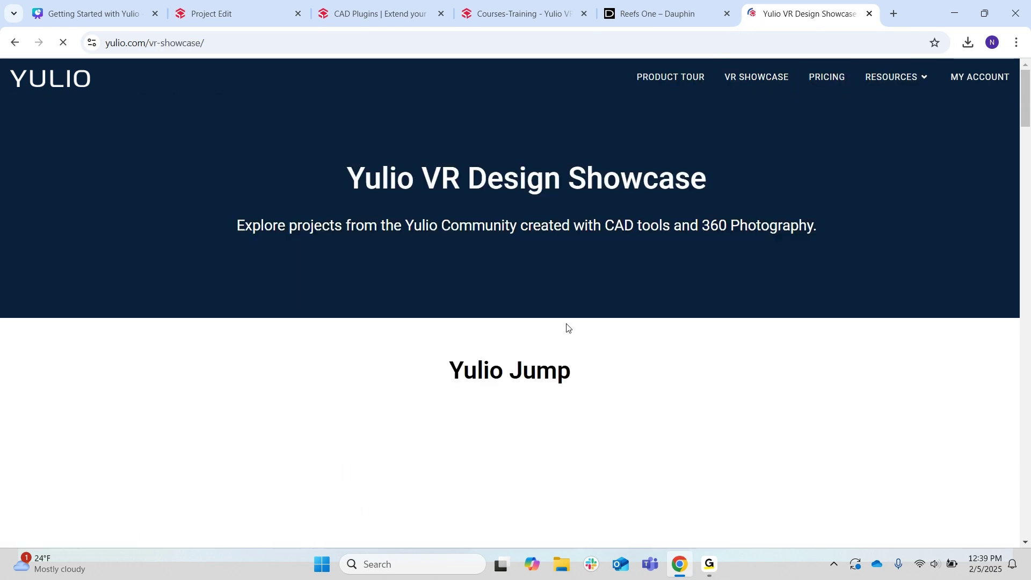
{"action": "scroll", "coordinate": [567, 327], "scroll_direction": "down", "scroll_amount": 2}
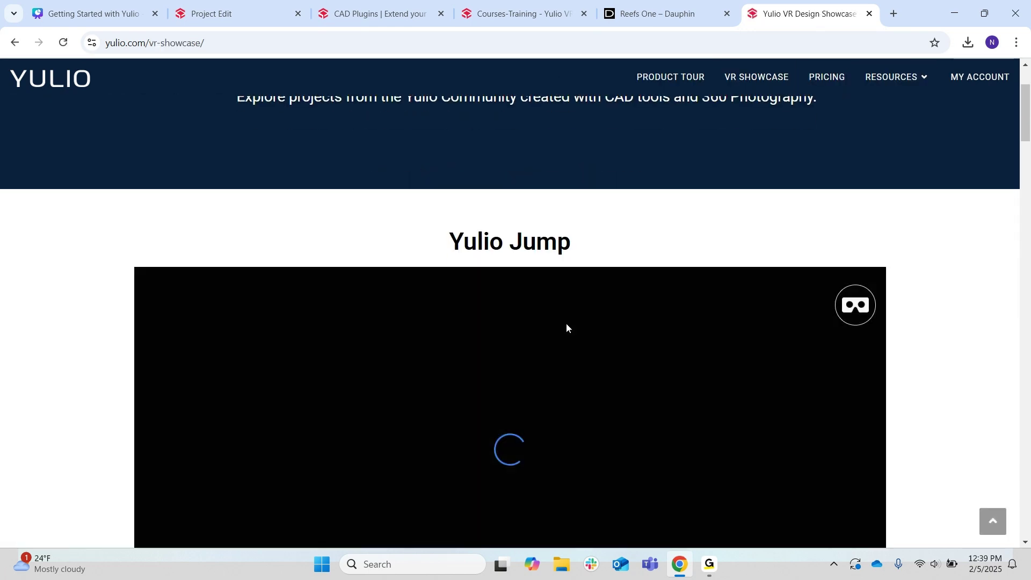
- Look around the embedded Beach Lounge project's Beach 1 scene and move to its Sea scene
{"action": "scroll", "coordinate": [946, 307], "scroll_direction": "down", "scroll_amount": 2}
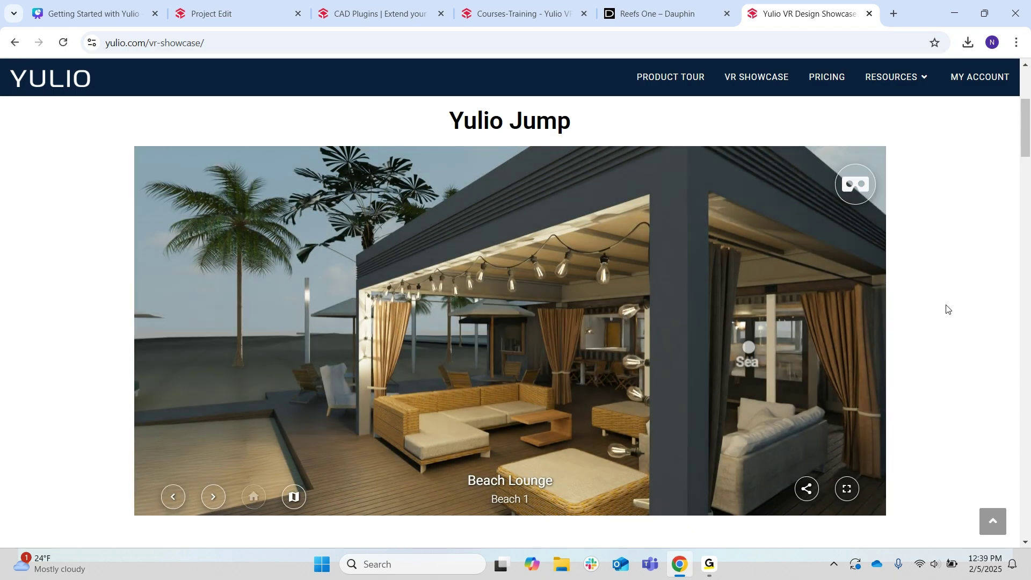
{"action": "left_click_drag", "start_coordinate": [587, 350], "coordinate": [387, 349]}
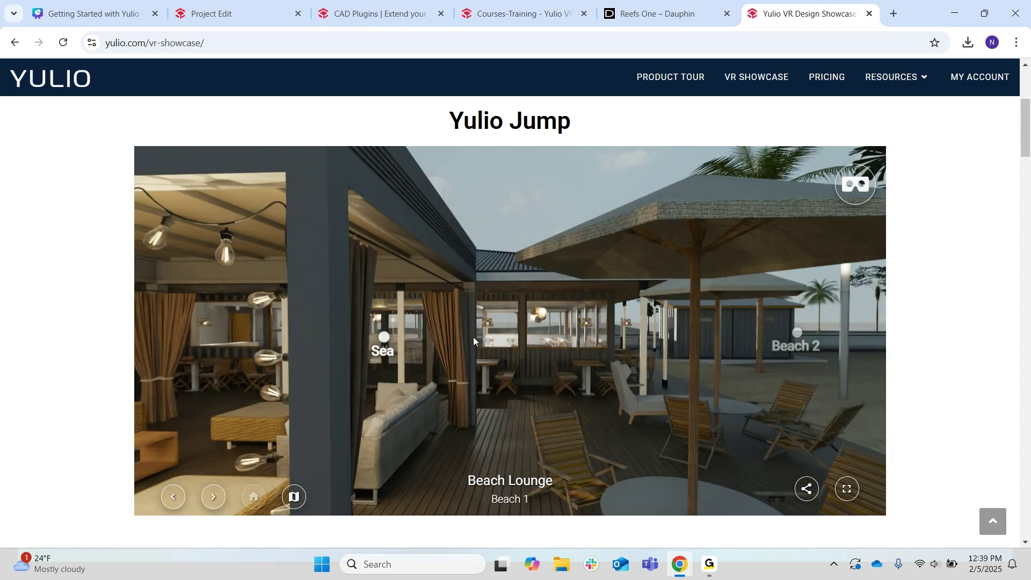
{"action": "left_click_drag", "start_coordinate": [486, 314], "coordinate": [717, 250]}
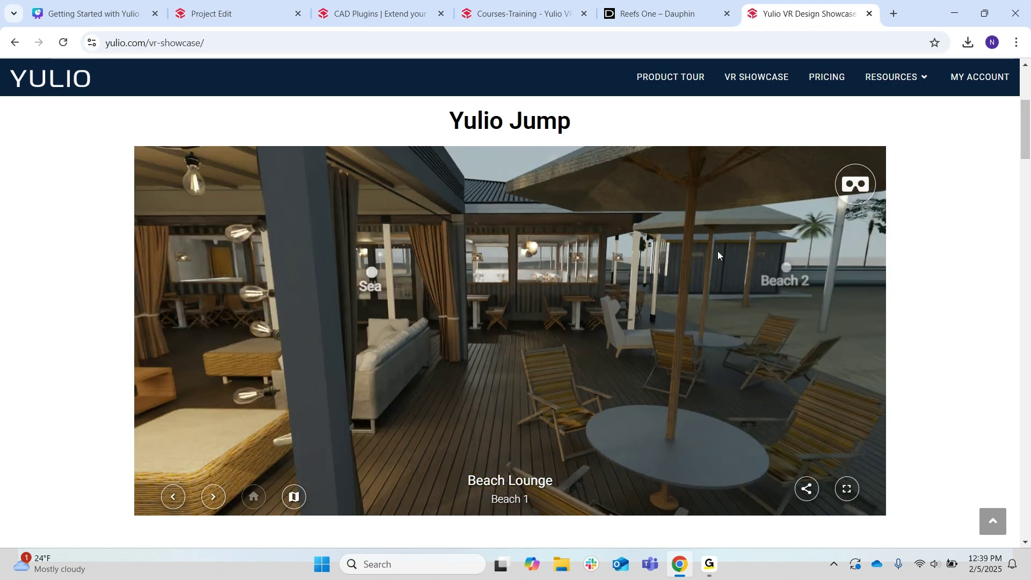
{"action": "left_click", "coordinate": [434, 337]}
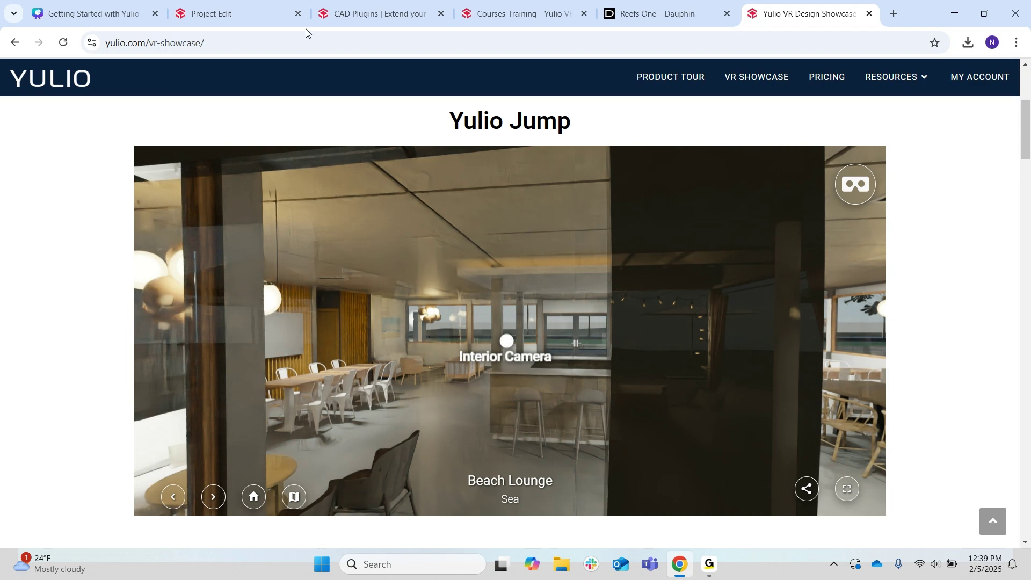
- Return to the Yulio account, open Client Galleries and view the gallery types offered for a new gallery
{"action": "left_click", "coordinate": [255, 3]}
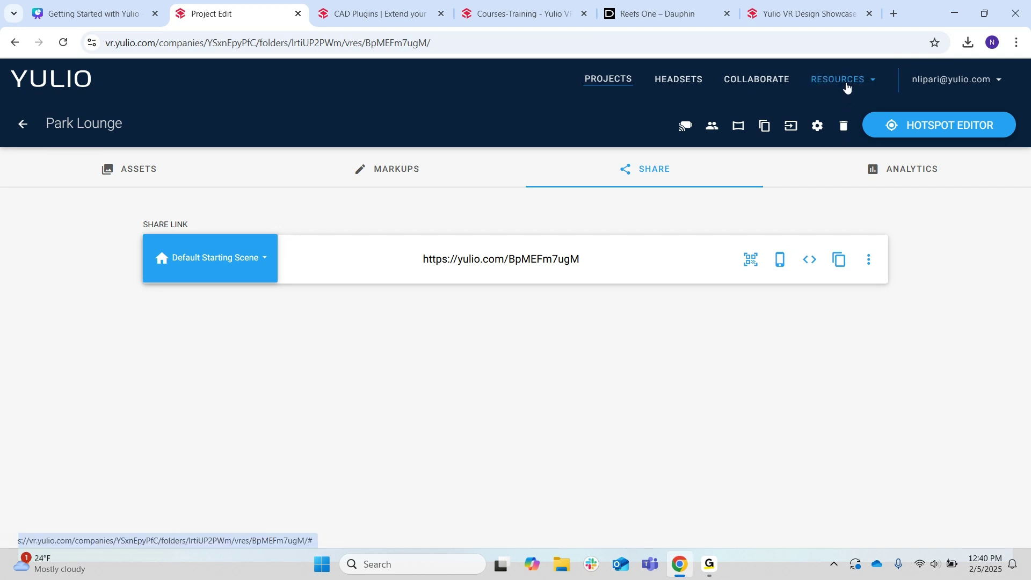
{"action": "left_click", "coordinate": [870, 83]}
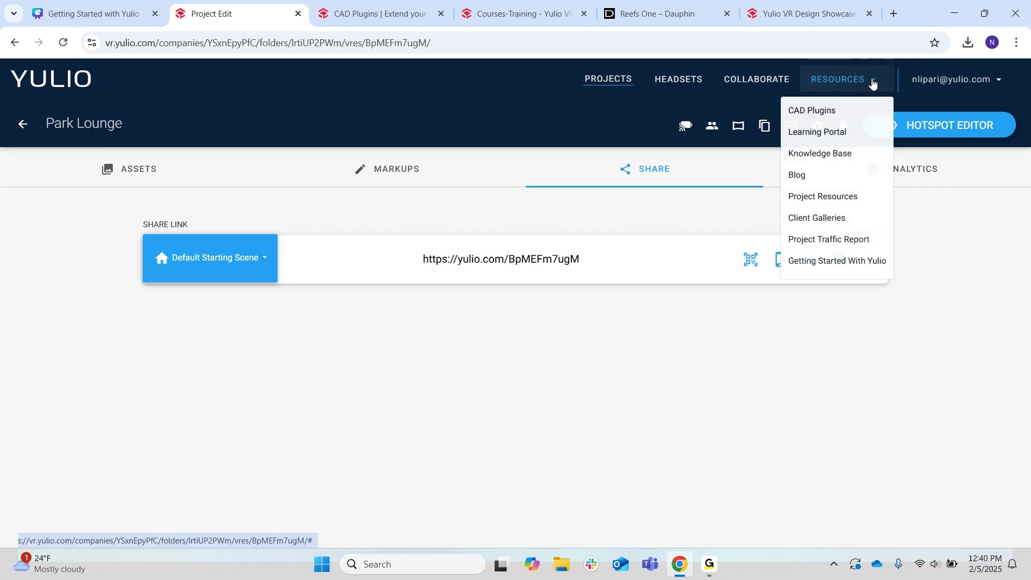
{"action": "left_click", "coordinate": [840, 219]}
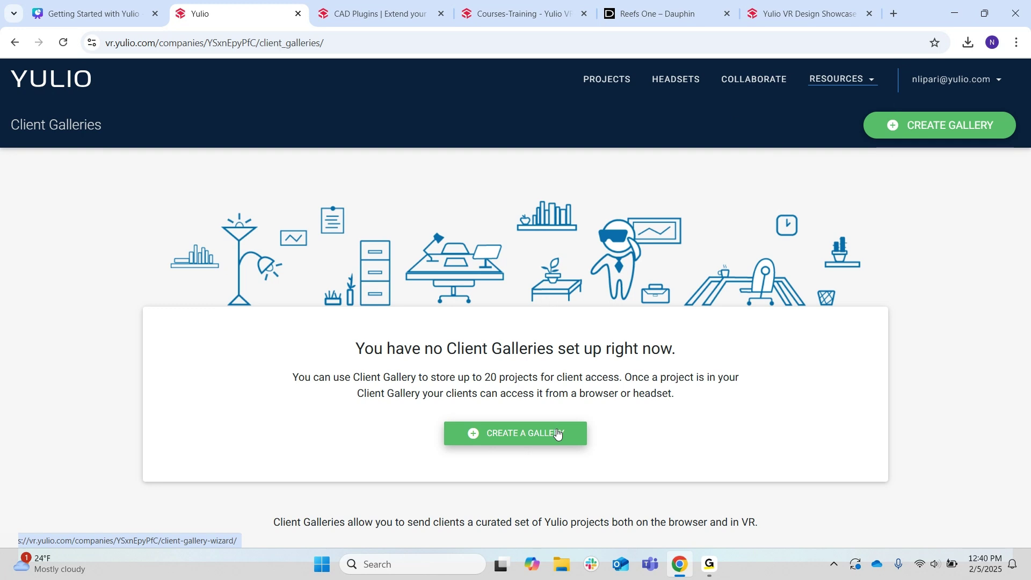
{"action": "left_click", "coordinate": [523, 433]}
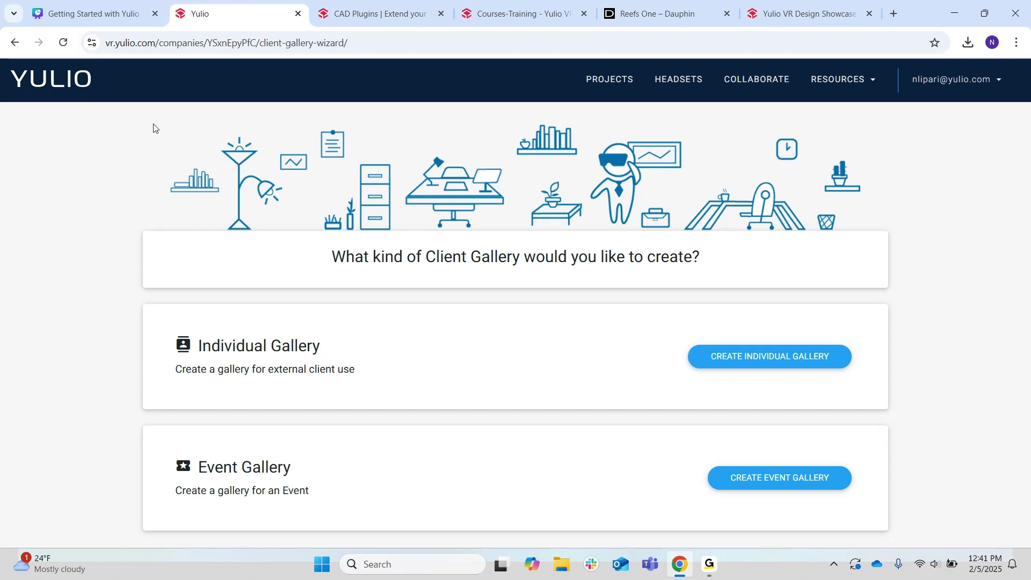
- Reopen the Park Lounge project from the projects list and examine its VR Viewer analytics and session filters
{"action": "left_click", "coordinate": [595, 84]}
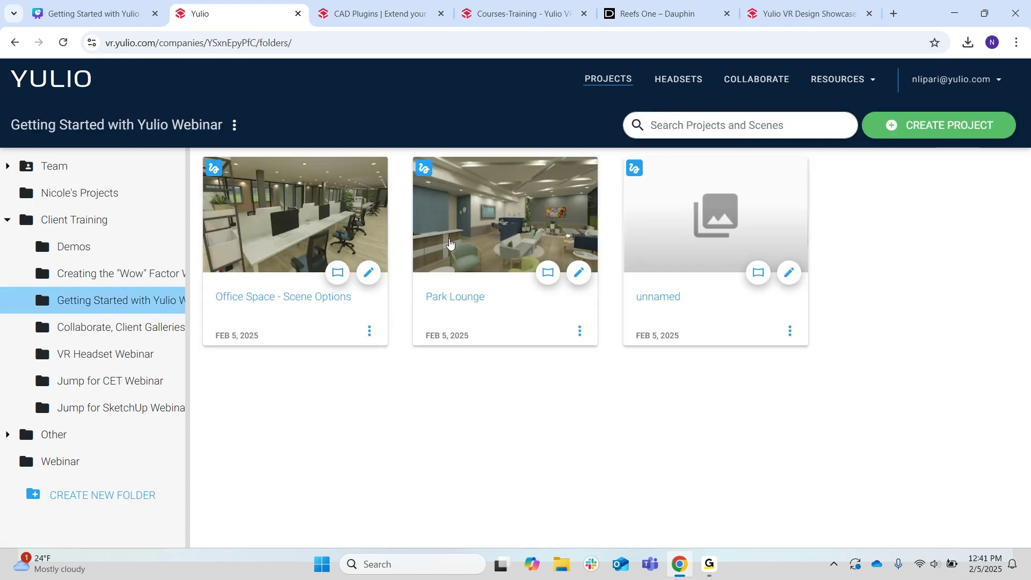
{"action": "left_click", "coordinate": [450, 244]}
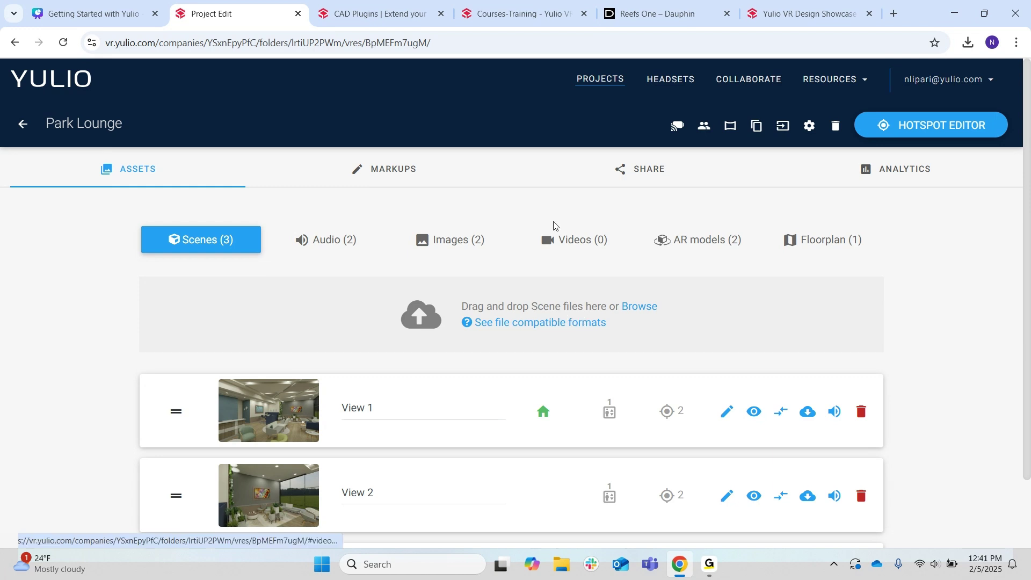
{"action": "left_click", "coordinate": [894, 170]}
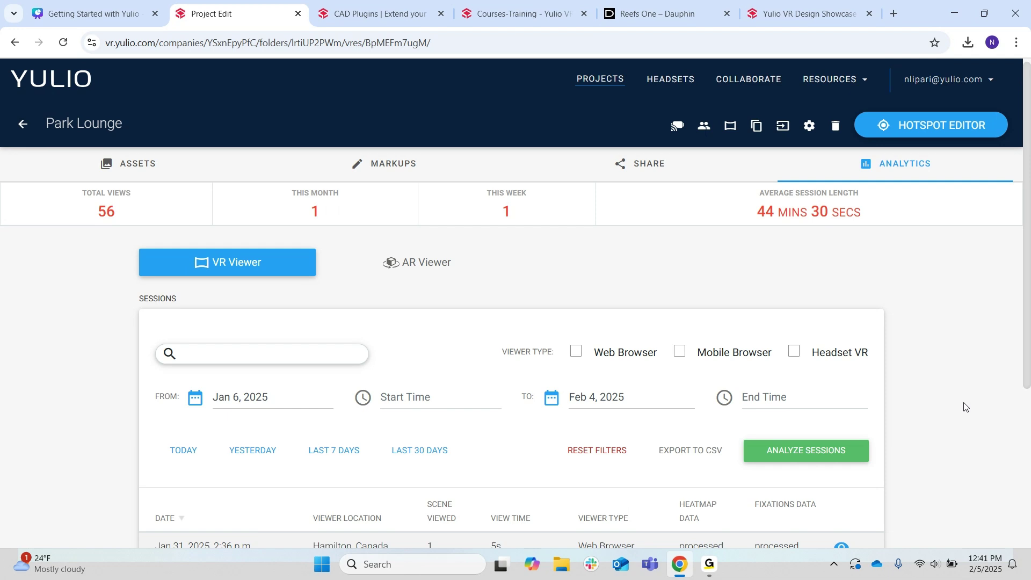
{"action": "scroll", "coordinate": [964, 397], "scroll_direction": "down", "scroll_amount": 1}
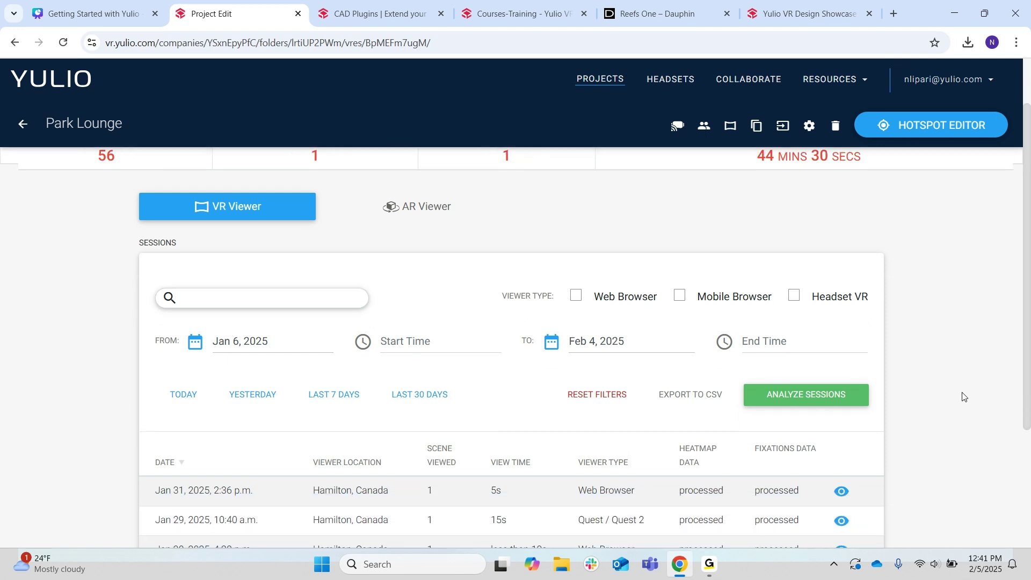
{"action": "scroll", "coordinate": [964, 398], "scroll_direction": "up", "scroll_amount": 1}
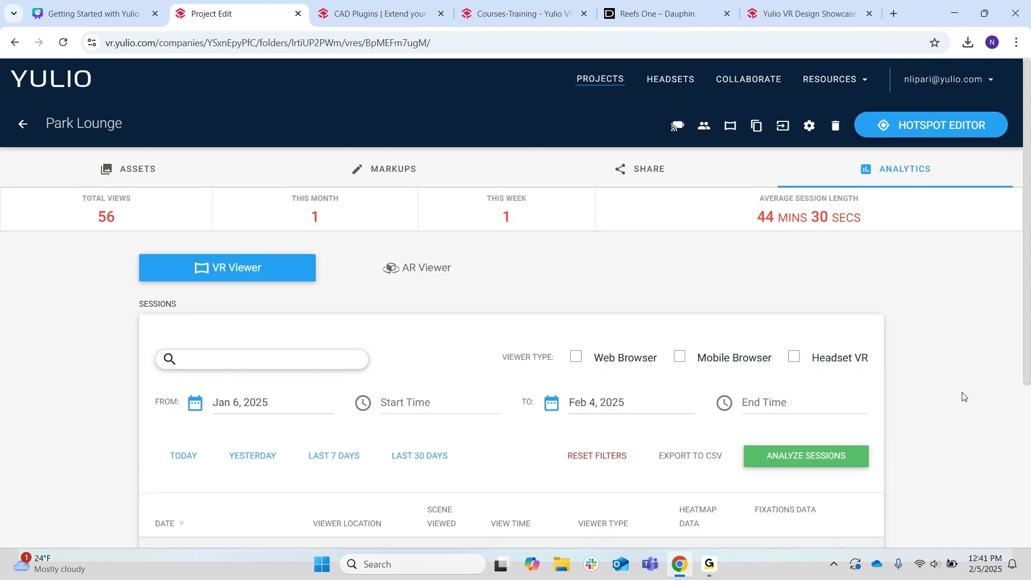
{"action": "scroll", "coordinate": [965, 397], "scroll_direction": "down", "scroll_amount": 1}
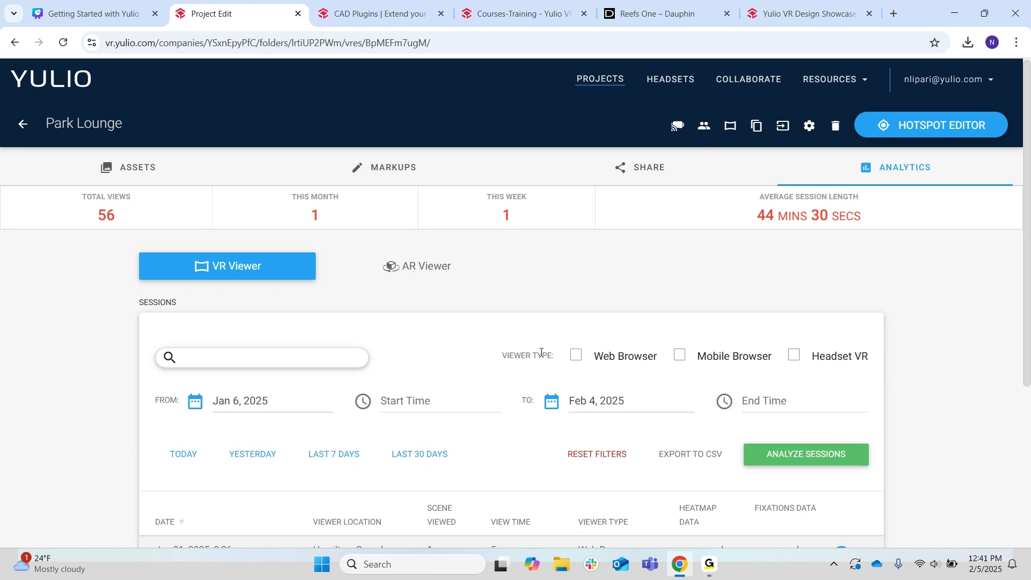
- View Park Lounge's markup page and review the Public and Private view permissions in its project settings
{"action": "left_click", "coordinate": [394, 168]}
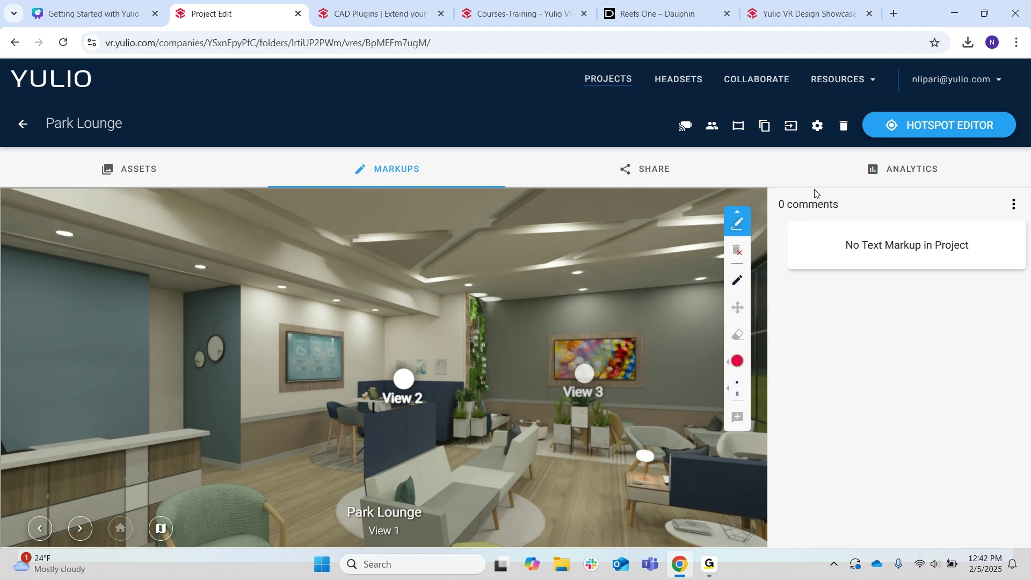
{"action": "left_click", "coordinate": [817, 125]}
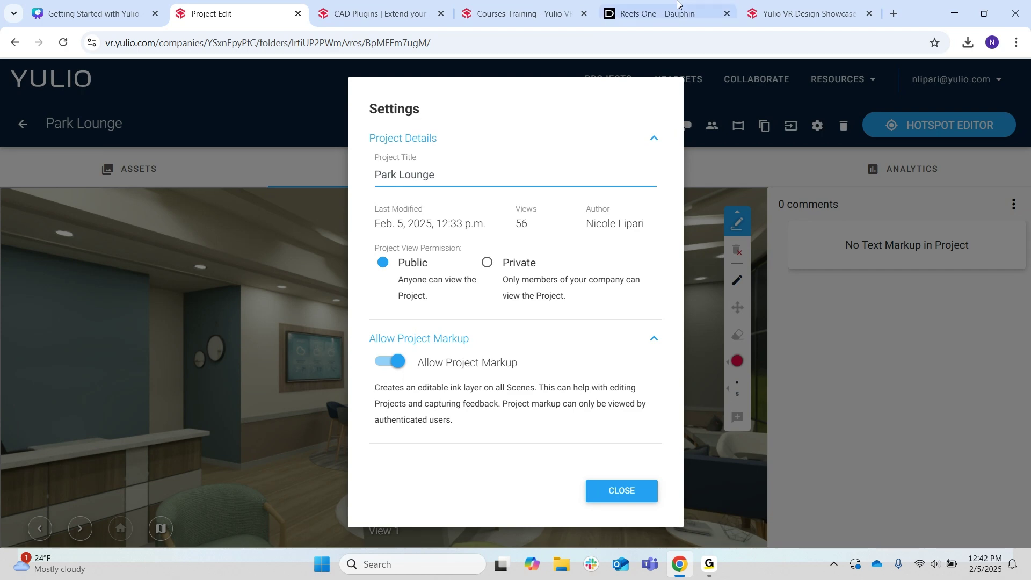
{"action": "left_click", "coordinate": [488, 264]}
{"action": "left_click", "coordinate": [380, 263]}
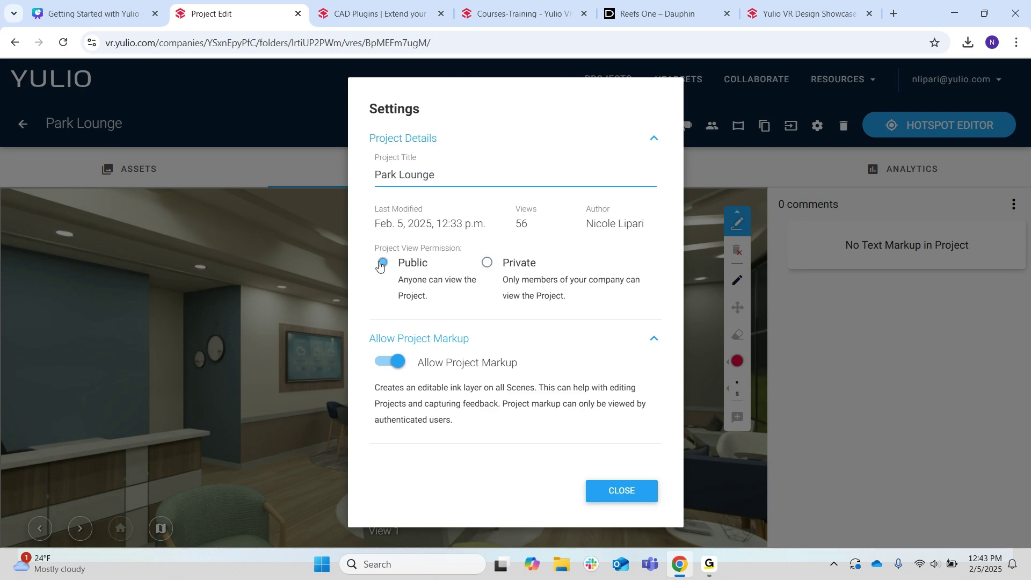
{"action": "left_click", "coordinate": [592, 492]}
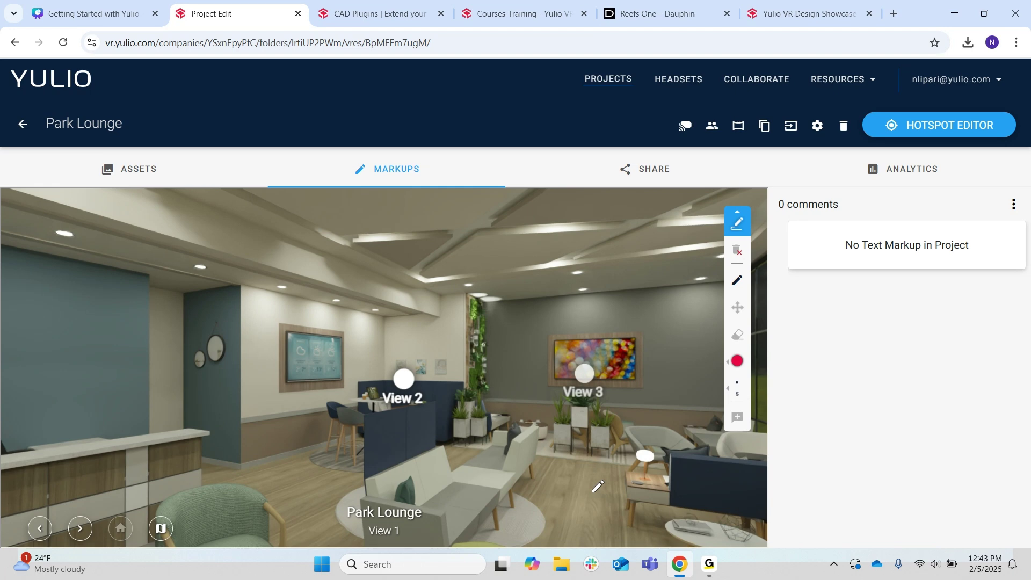
- Start a Collaborate session with Park Lounge from Client Training's Getting Started with Yulio Webinar folder
{"action": "left_click", "coordinate": [746, 80]}
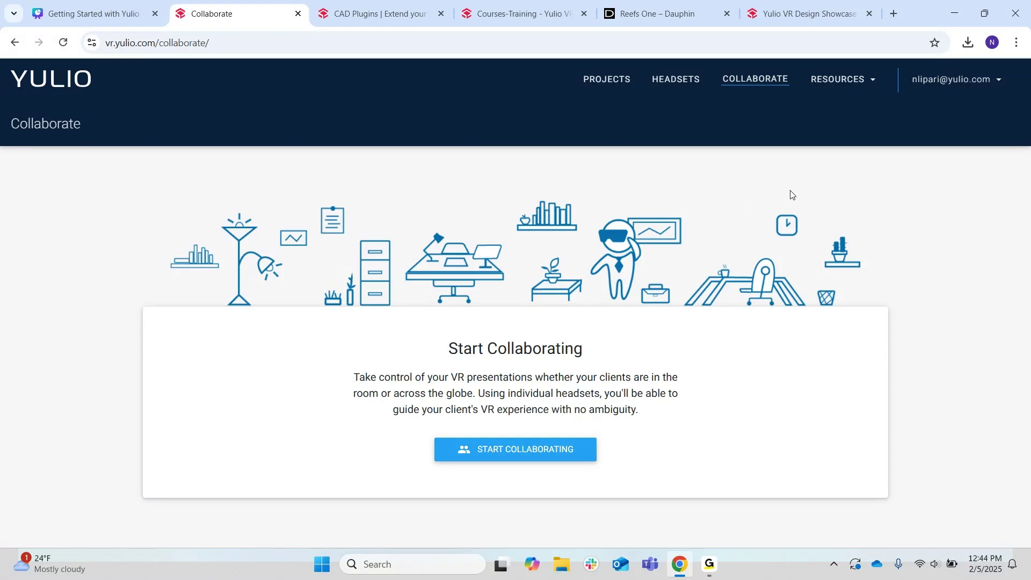
{"action": "left_click", "coordinate": [503, 451]}
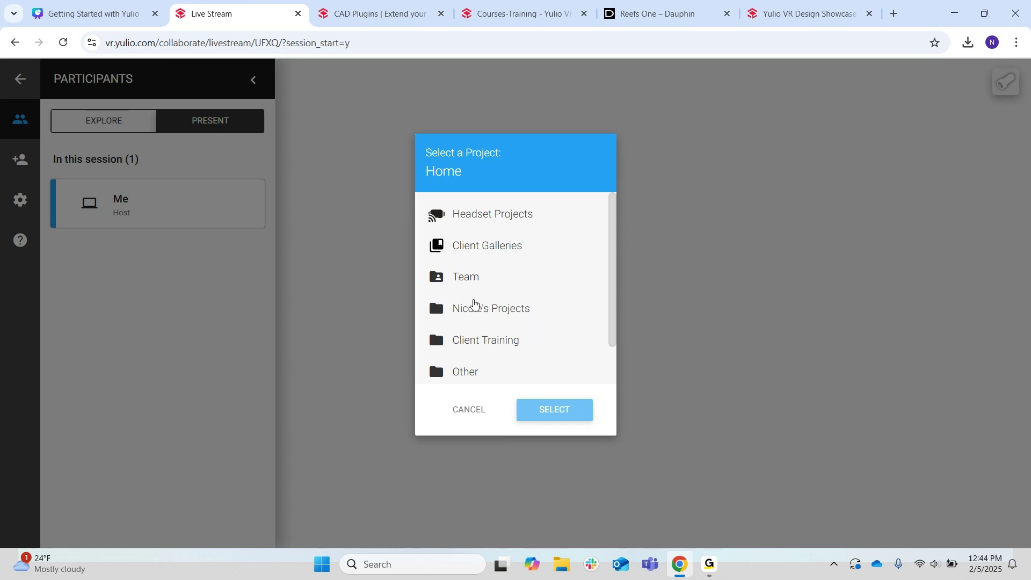
{"action": "left_click", "coordinate": [476, 307]}
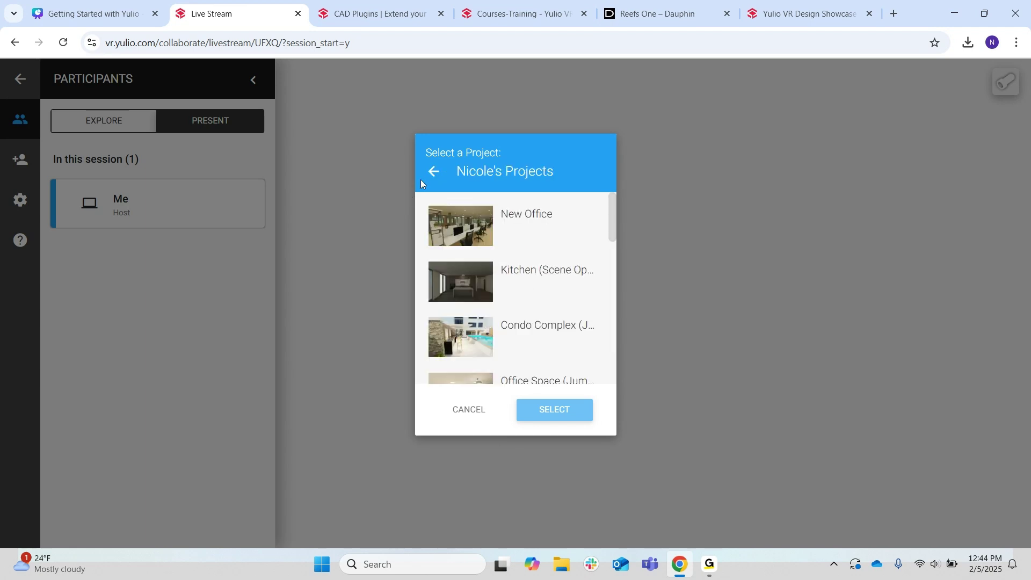
{"action": "left_click", "coordinate": [428, 177]}
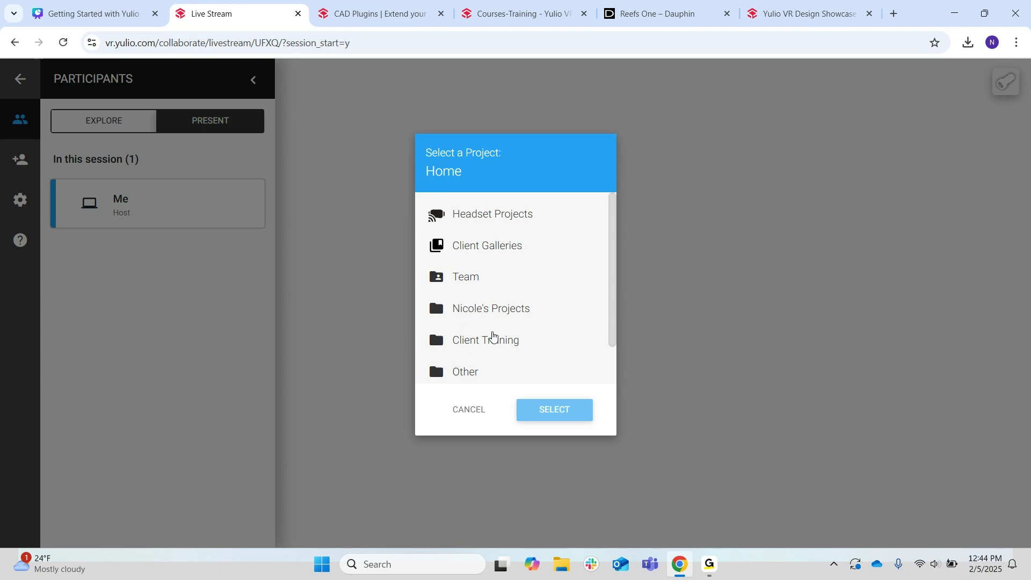
{"action": "left_click", "coordinate": [492, 337]}
{"action": "left_click", "coordinate": [504, 277]}
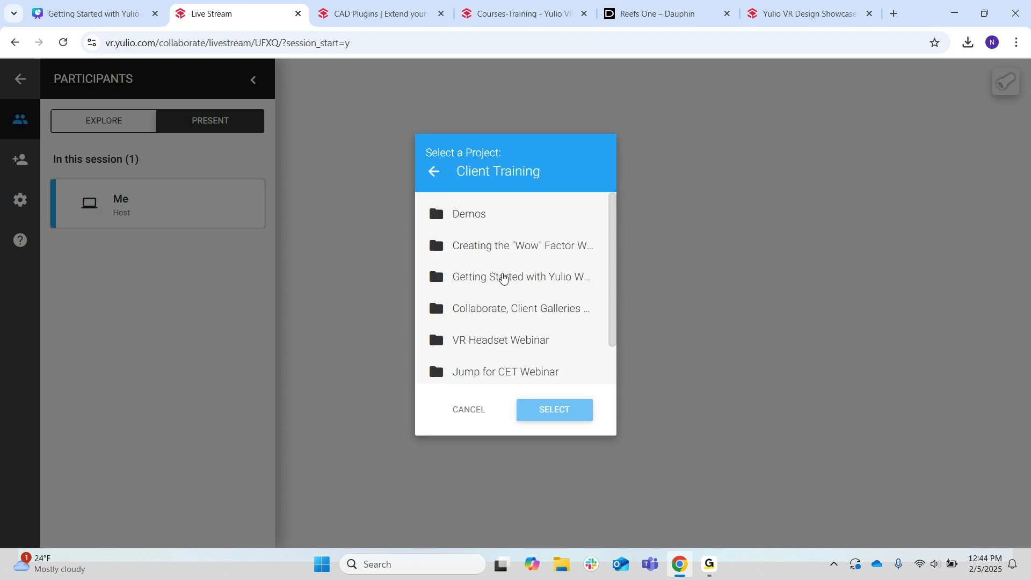
{"action": "left_click", "coordinate": [453, 221]}
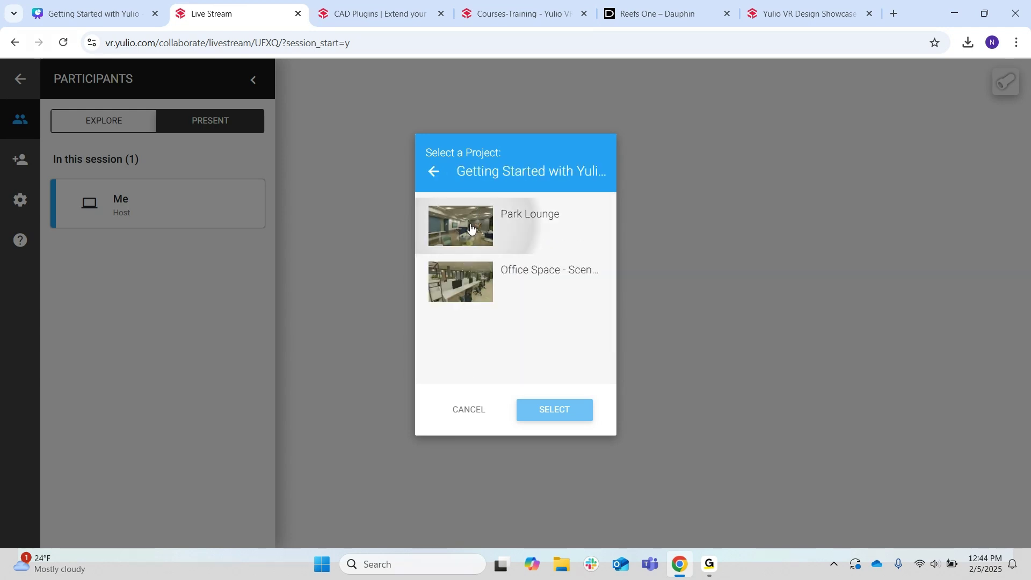
{"action": "left_click", "coordinate": [537, 409]}
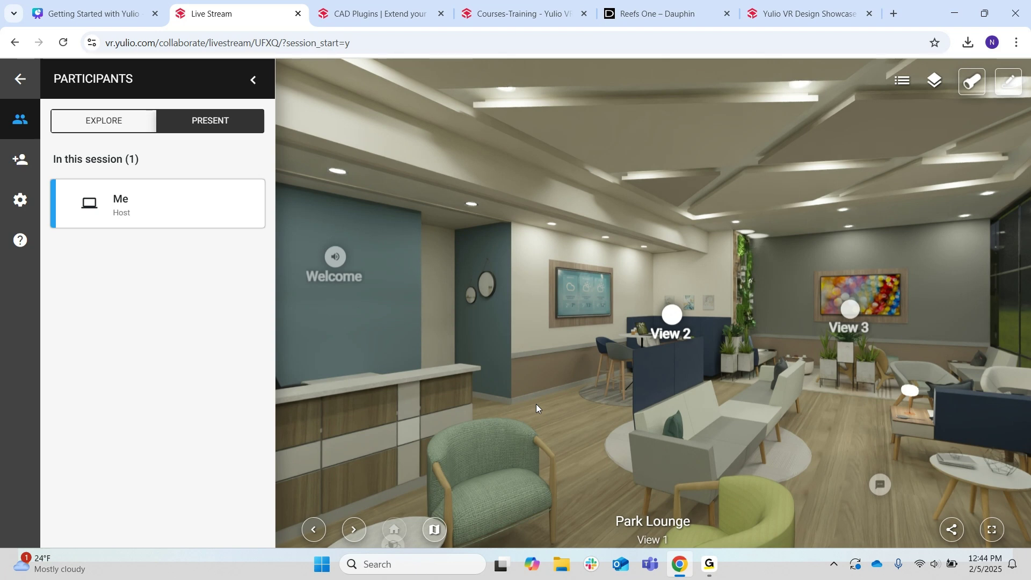
- View the session's joining details and return to the list of participants
{"action": "left_click", "coordinate": [22, 212]}
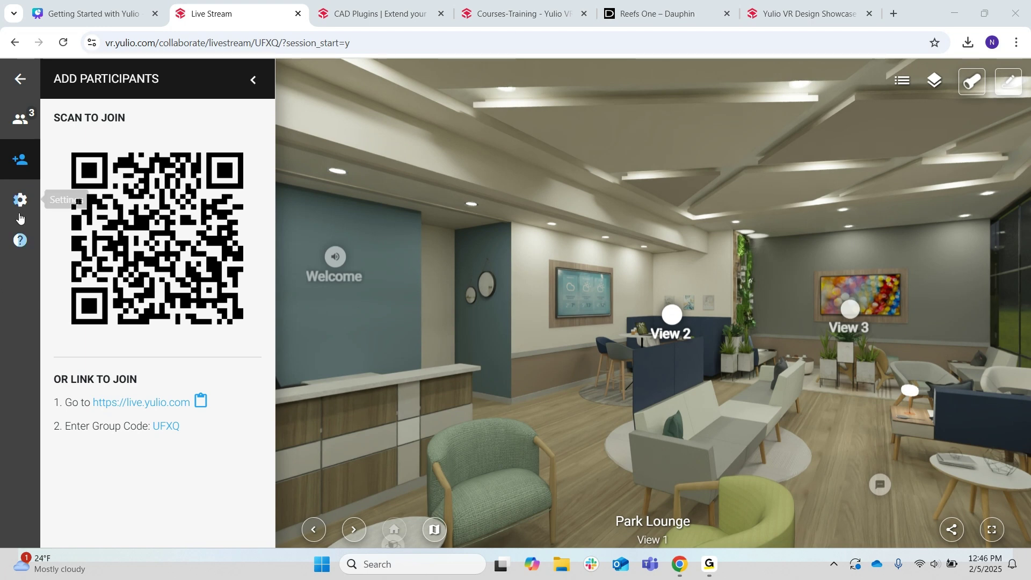
{"action": "left_click", "coordinate": [20, 117]}
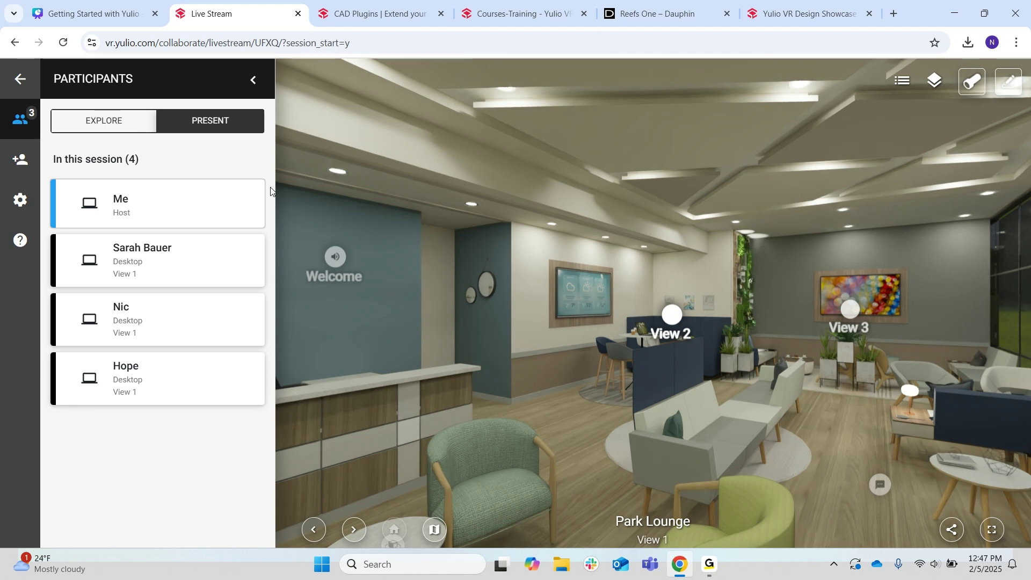
- Look around View 1 of Park Lounge in the live session, from the seating area to the reception desk
{"action": "left_click_drag", "start_coordinate": [740, 289], "coordinate": [548, 283]}
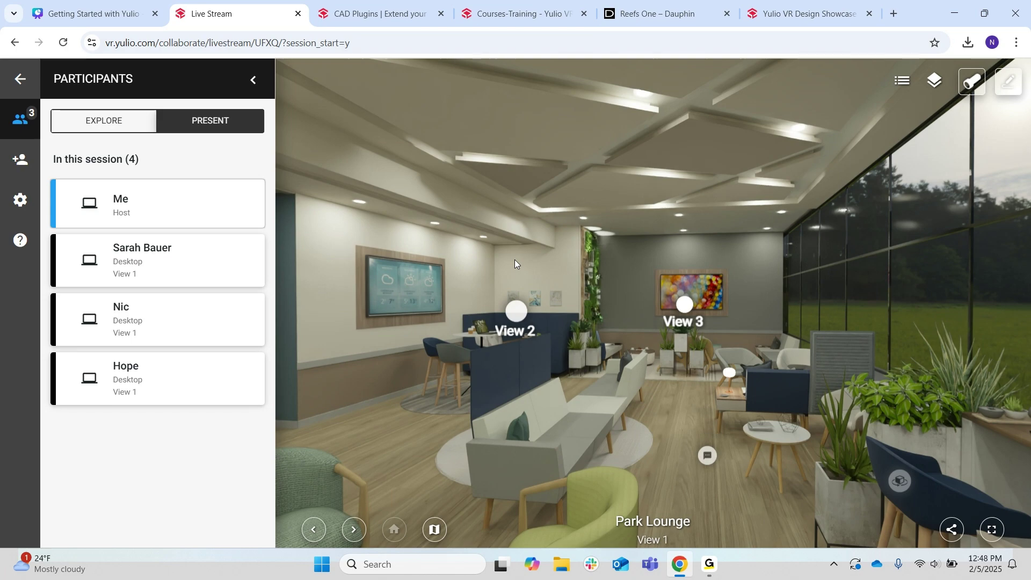
{"action": "left_click_drag", "start_coordinate": [643, 319], "coordinate": [821, 290]}
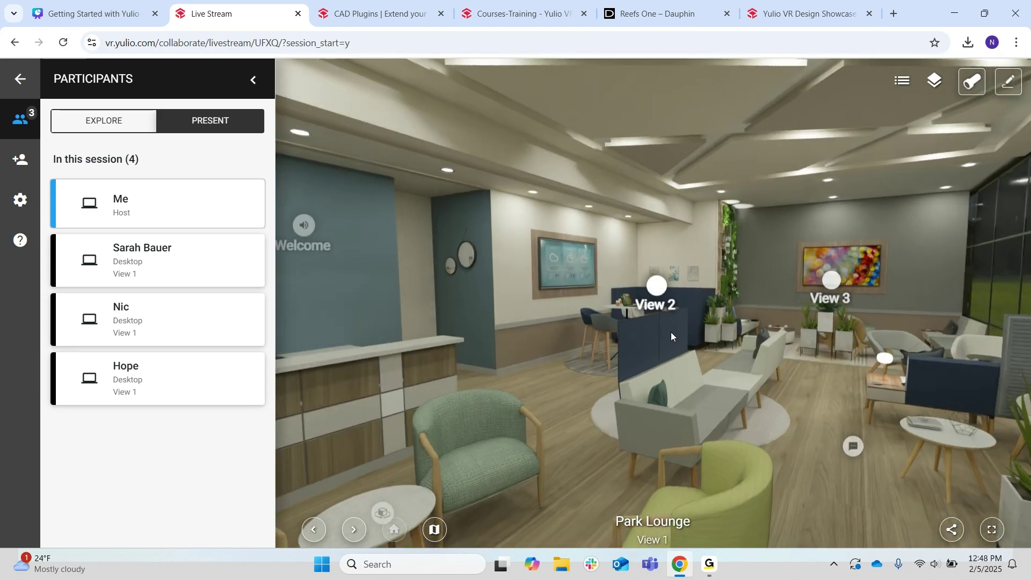
{"action": "left_click_drag", "start_coordinate": [636, 366], "coordinate": [975, 376]}
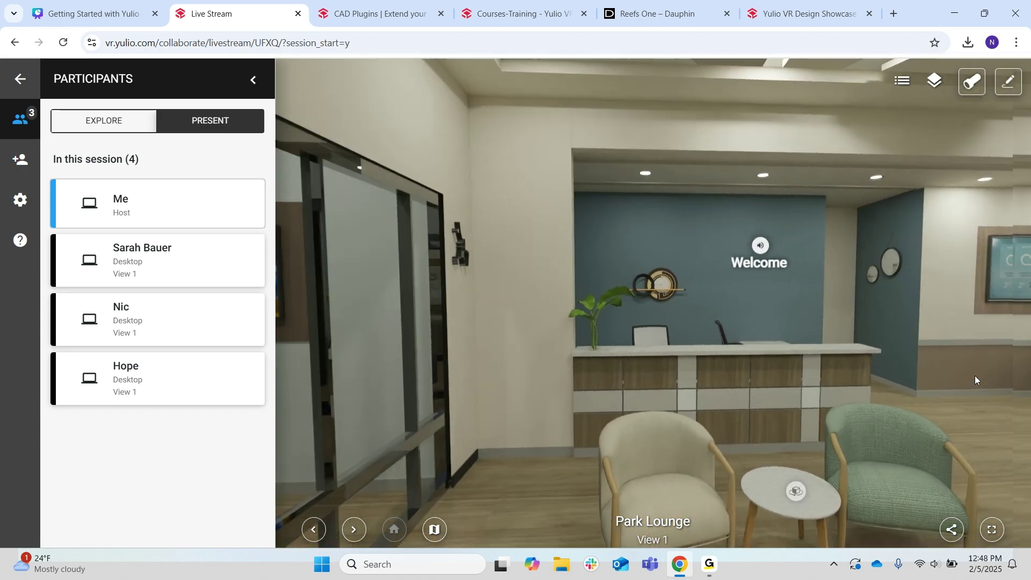
{"action": "left_click_drag", "start_coordinate": [794, 322], "coordinate": [308, 391]}
{"action": "left_click_drag", "start_coordinate": [451, 441], "coordinate": [351, 404]}
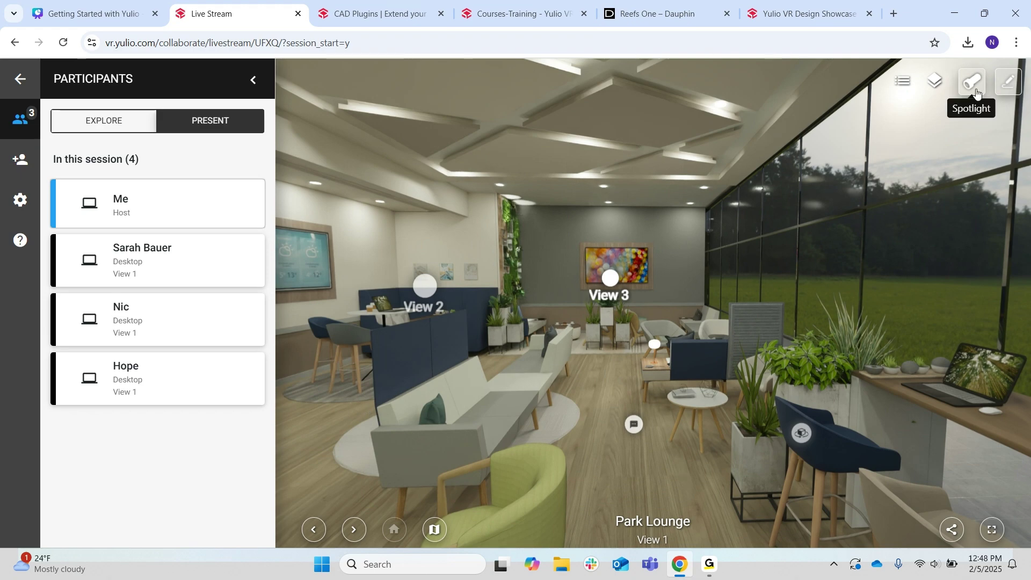
{"action": "left_click_drag", "start_coordinate": [813, 243], "coordinate": [981, 279]}
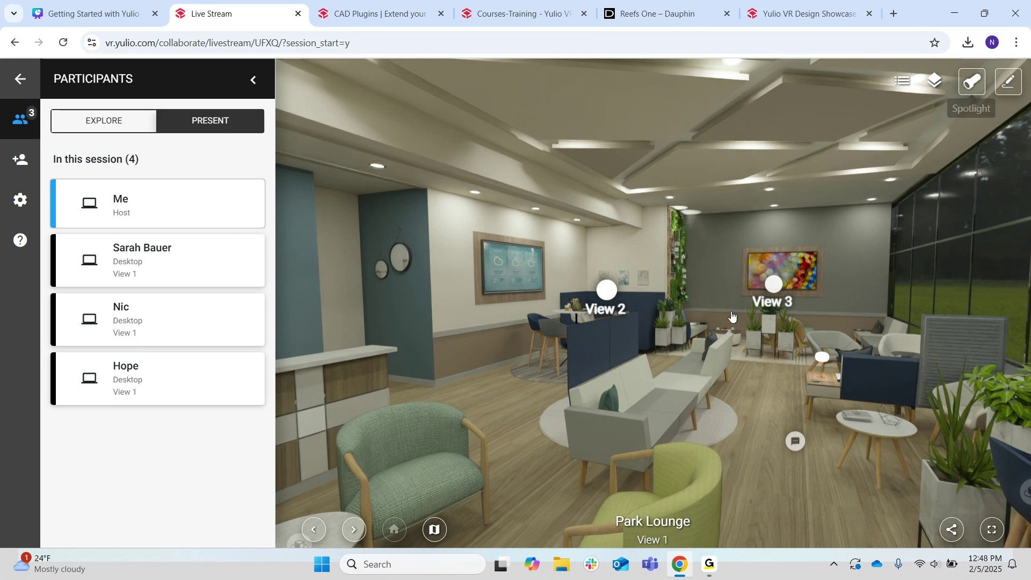
{"action": "left_click_drag", "start_coordinate": [685, 324], "coordinate": [858, 338]}
{"action": "left_click_drag", "start_coordinate": [584, 354], "coordinate": [749, 321]}
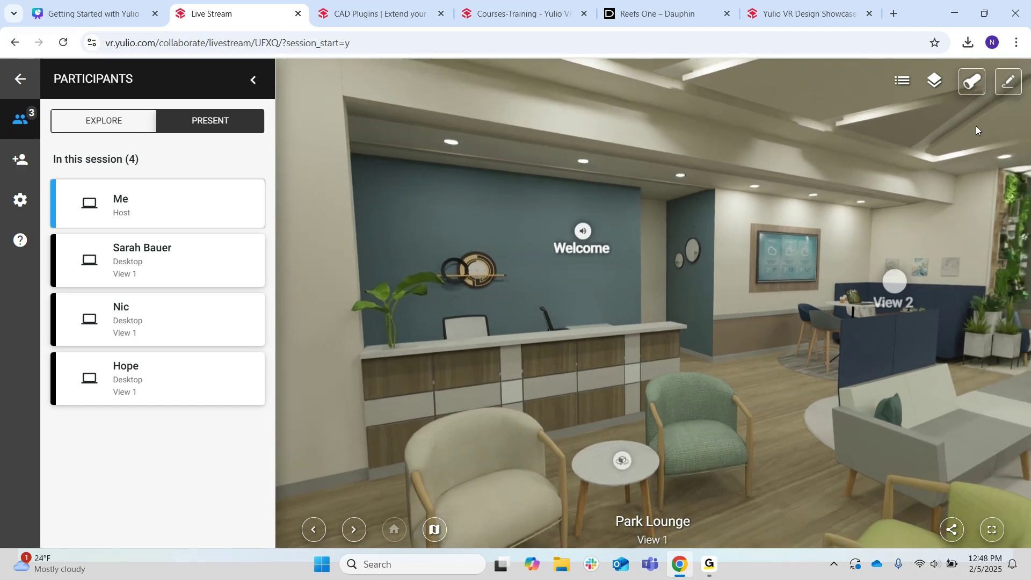
- Try the Spotlight tool in View 1 and play the Welcome audio hotspot above the reception desk
{"action": "left_click", "coordinate": [972, 82]}
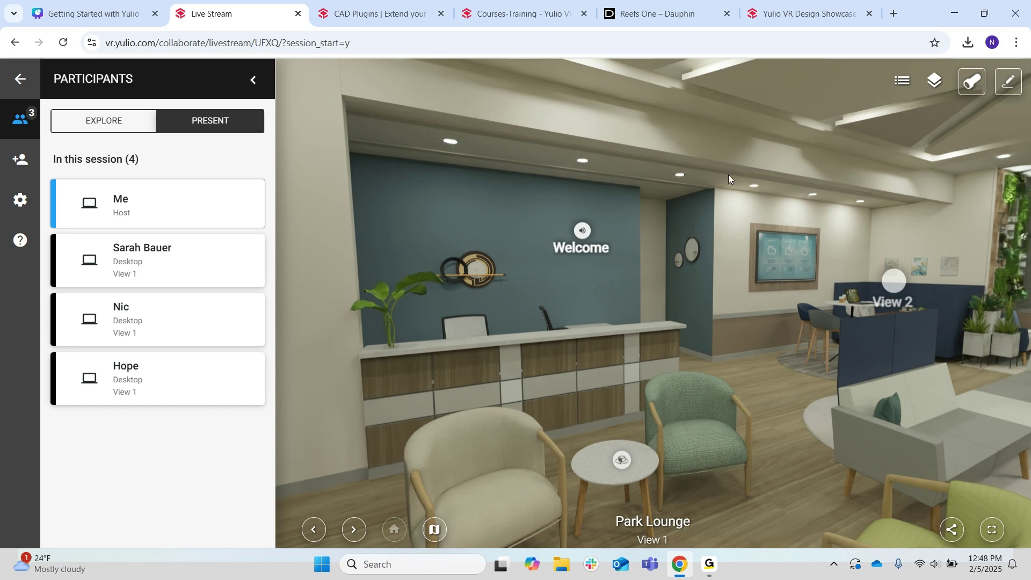
{"action": "left_click", "coordinate": [585, 232]}
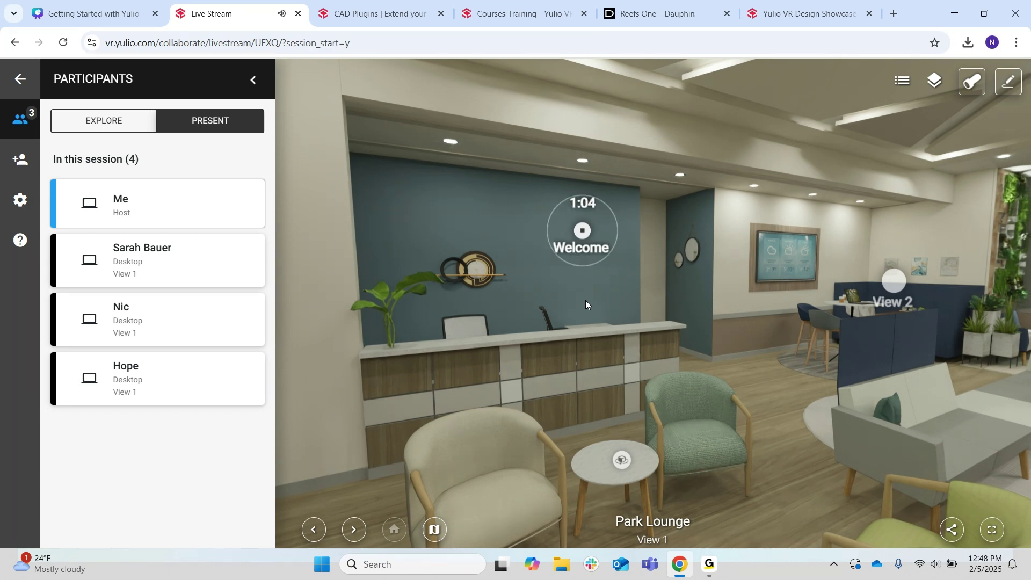
- Stop the Welcome audio and open the Try Yulio text hotspot on the floor in View 1
{"action": "left_click", "coordinate": [583, 231]}
{"action": "left_click_drag", "start_coordinate": [770, 366], "coordinate": [408, 340]}
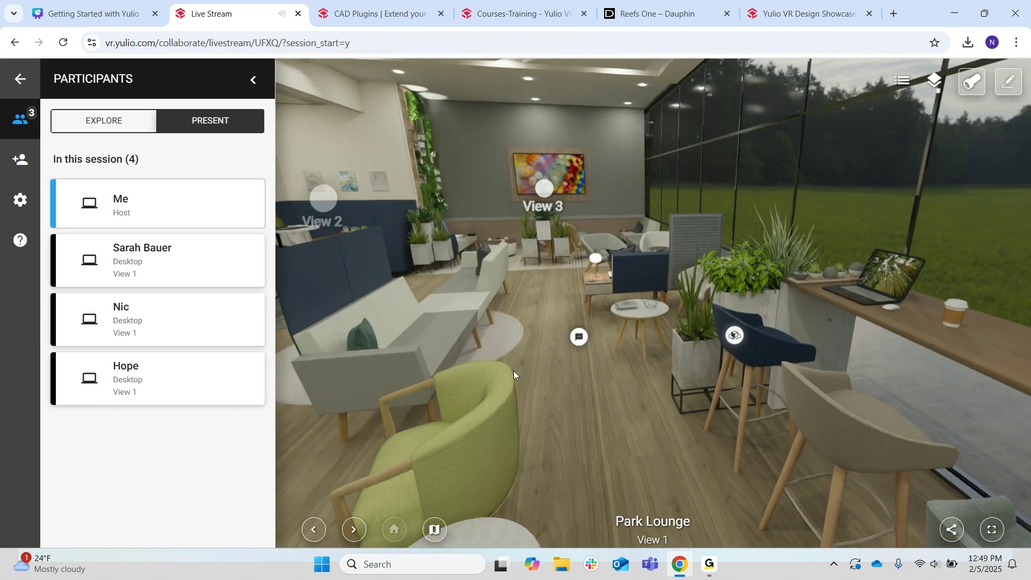
{"action": "left_click", "coordinate": [579, 337]}
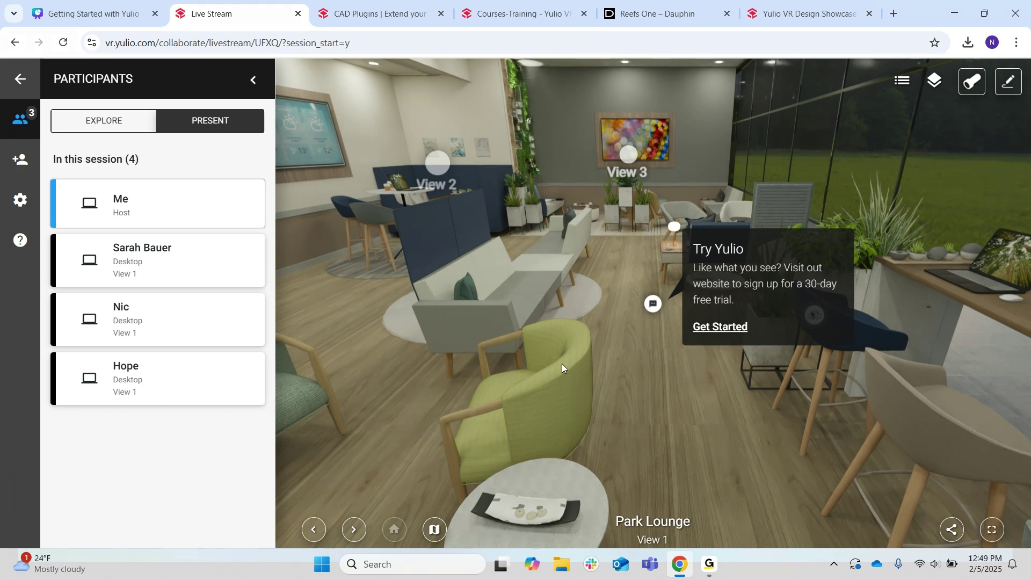
{"action": "left_click_drag", "start_coordinate": [527, 266], "coordinate": [518, 420]}
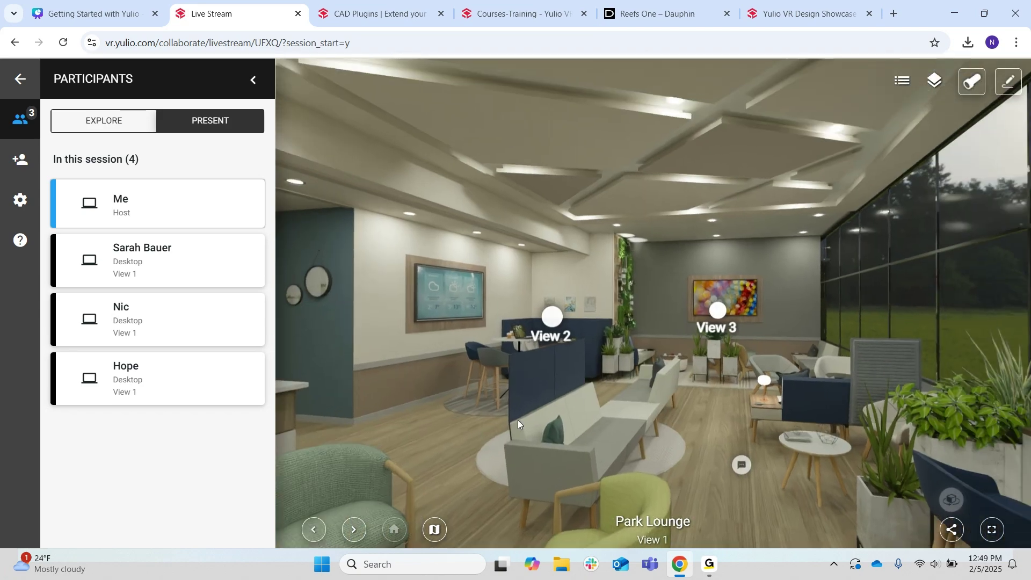
- Move the session to View 2 and look around from the wall artwork past the windows to the sofa's image hotspot
{"action": "left_click", "coordinate": [555, 320]}
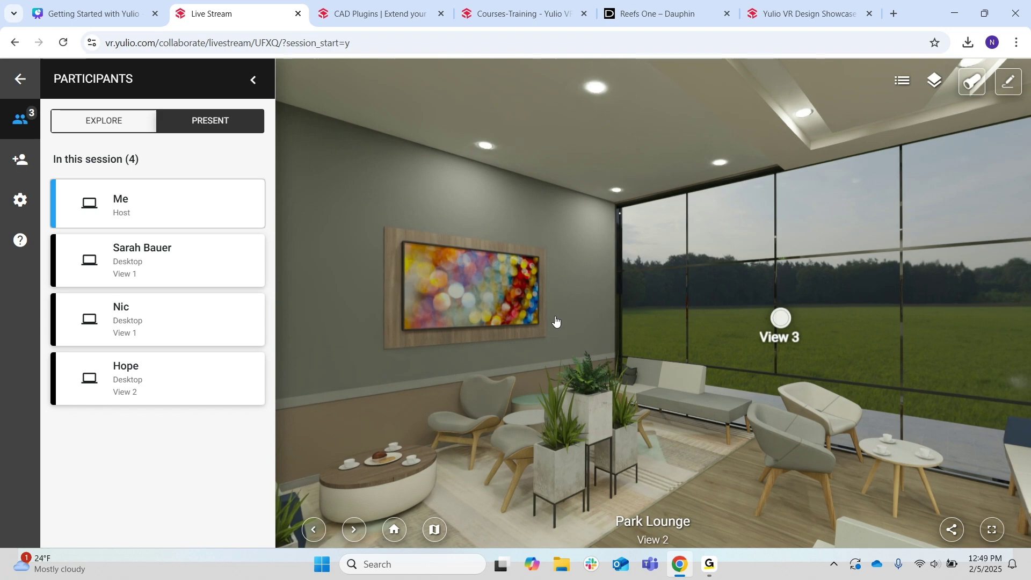
{"action": "left_click_drag", "start_coordinate": [760, 388], "coordinate": [423, 395]}
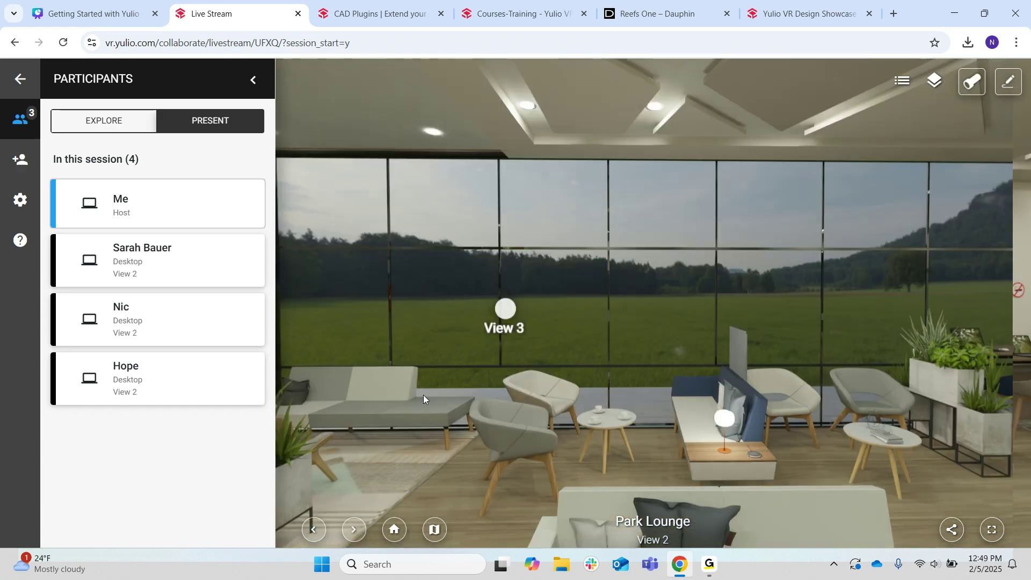
{"action": "left_click_drag", "start_coordinate": [662, 376], "coordinate": [350, 341]}
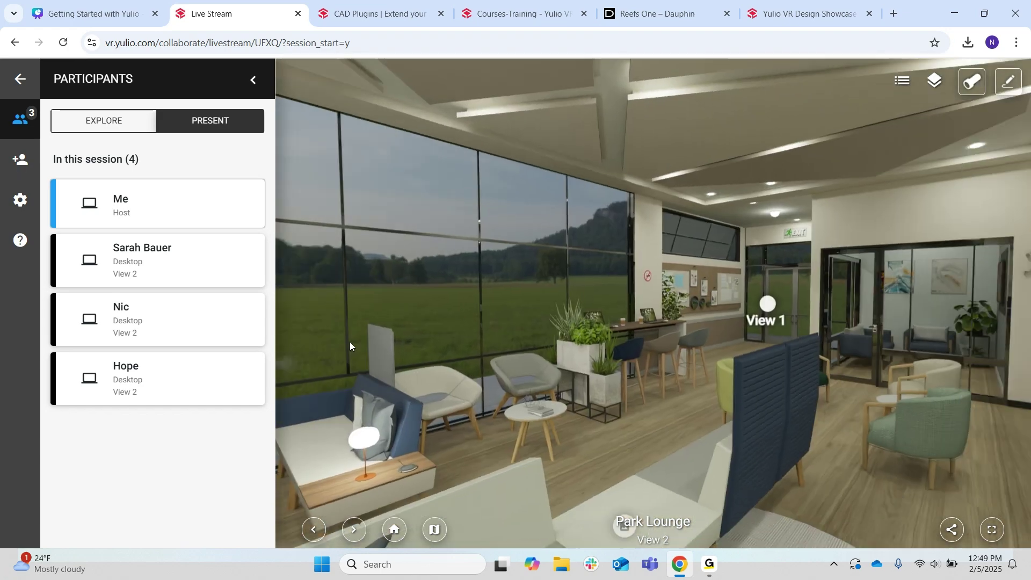
{"action": "left_click_drag", "start_coordinate": [515, 374], "coordinate": [384, 357]}
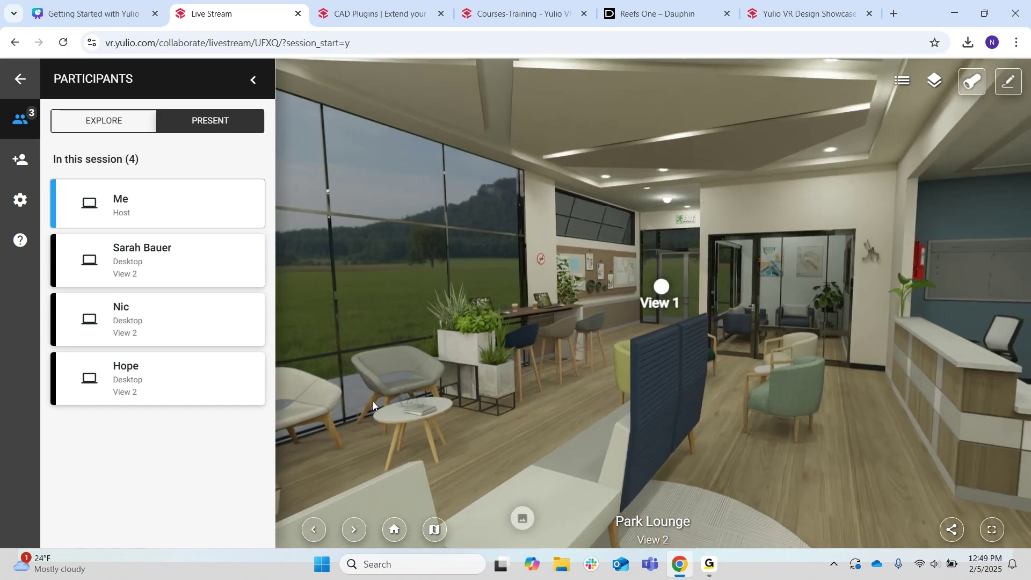
{"action": "left_click_drag", "start_coordinate": [368, 482], "coordinate": [527, 279]}
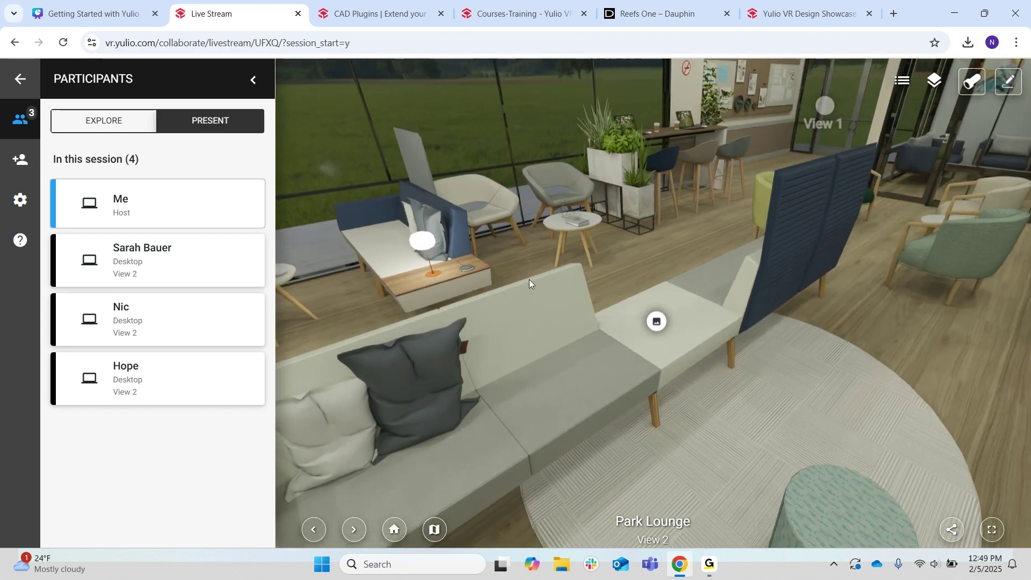
- Open the Reefs One image hotspot on the sofa, view its picture enlarged and return to View 2
{"action": "left_click", "coordinate": [657, 322]}
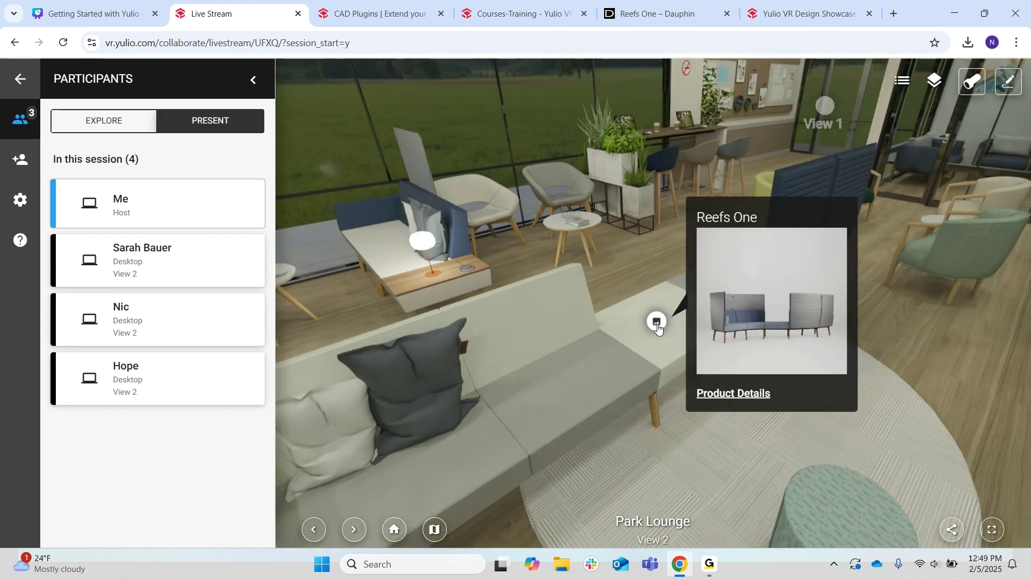
{"action": "left_click", "coordinate": [658, 326]}
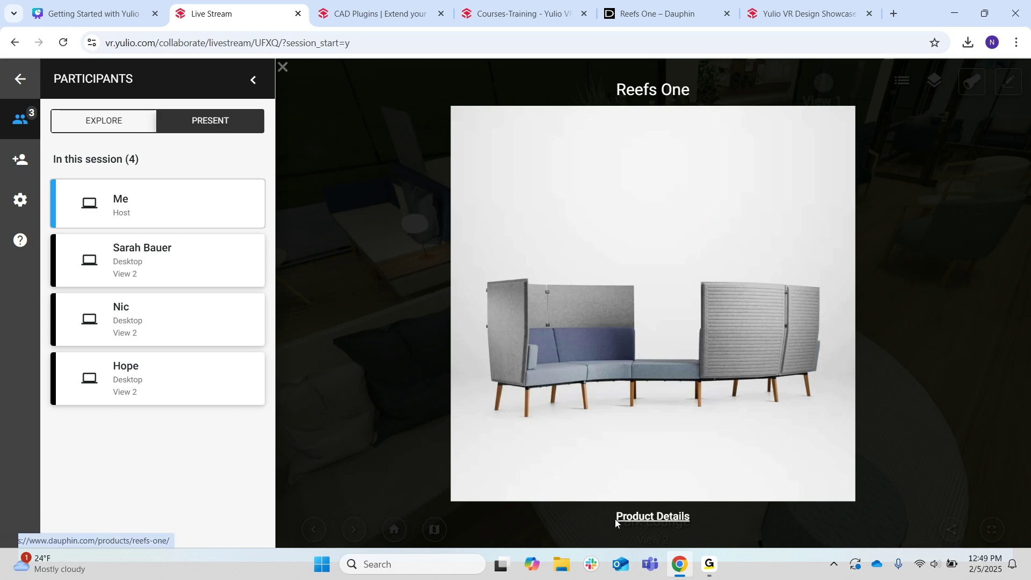
{"action": "left_click", "coordinate": [389, 257]}
{"action": "left_click_drag", "start_coordinate": [390, 261], "coordinate": [672, 465]}
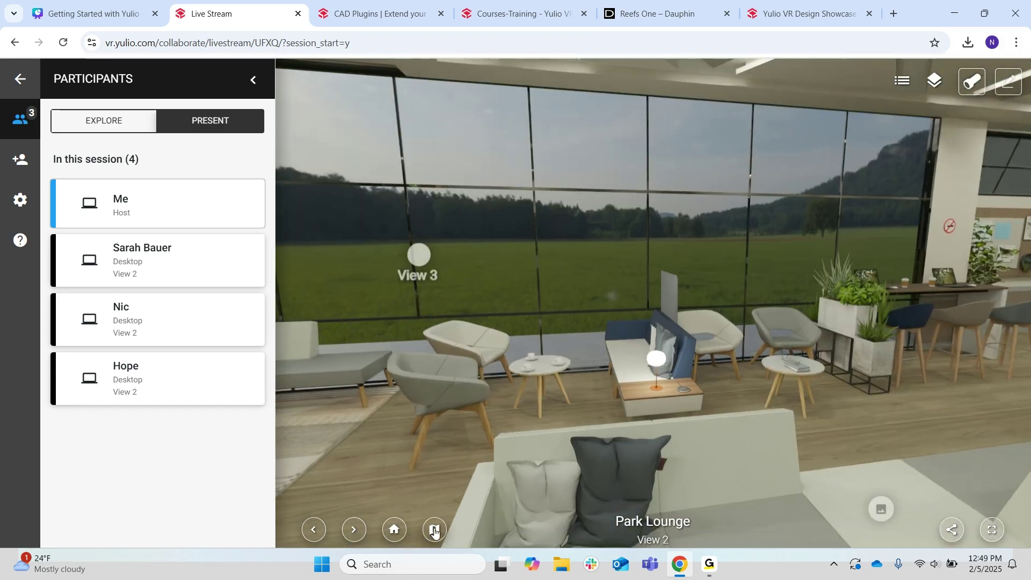
- Jump to View 1 from the Park Lounge floor plan and look toward the window-side barstools
{"action": "left_click", "coordinate": [435, 530]}
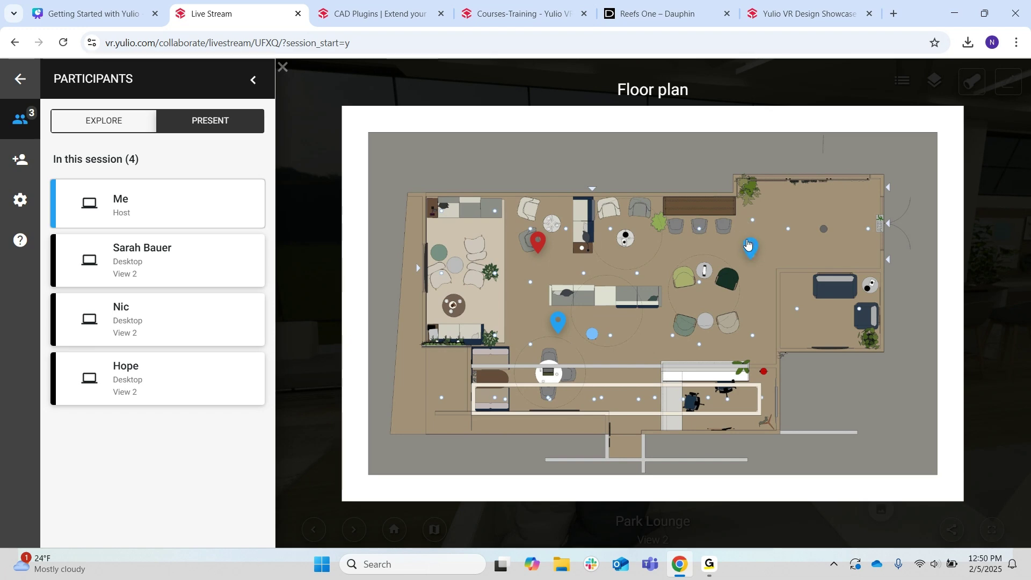
{"action": "left_click", "coordinate": [750, 246]}
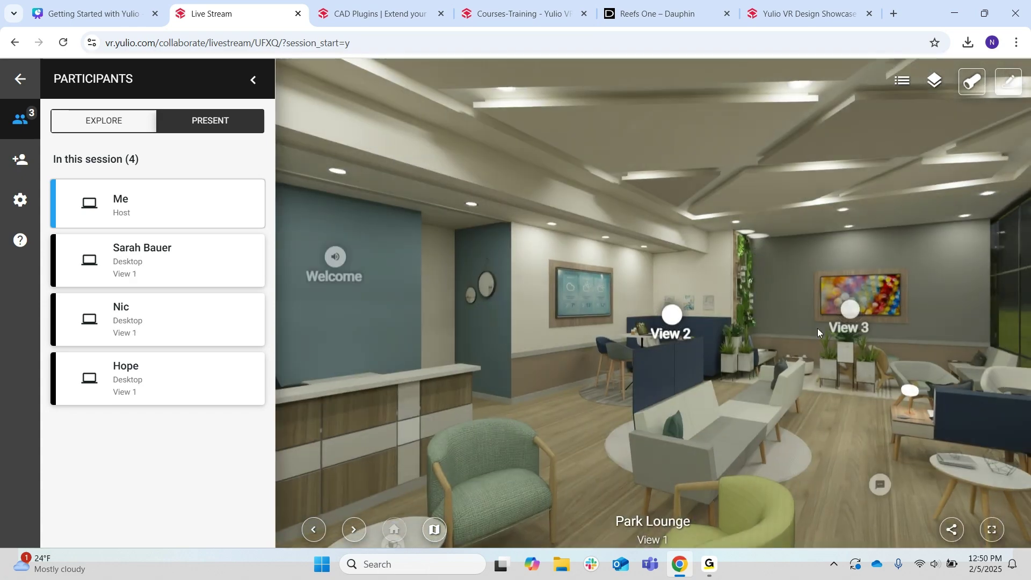
{"action": "left_click_drag", "start_coordinate": [800, 359], "coordinate": [738, 279]}
{"action": "left_click_drag", "start_coordinate": [742, 379], "coordinate": [469, 375]}
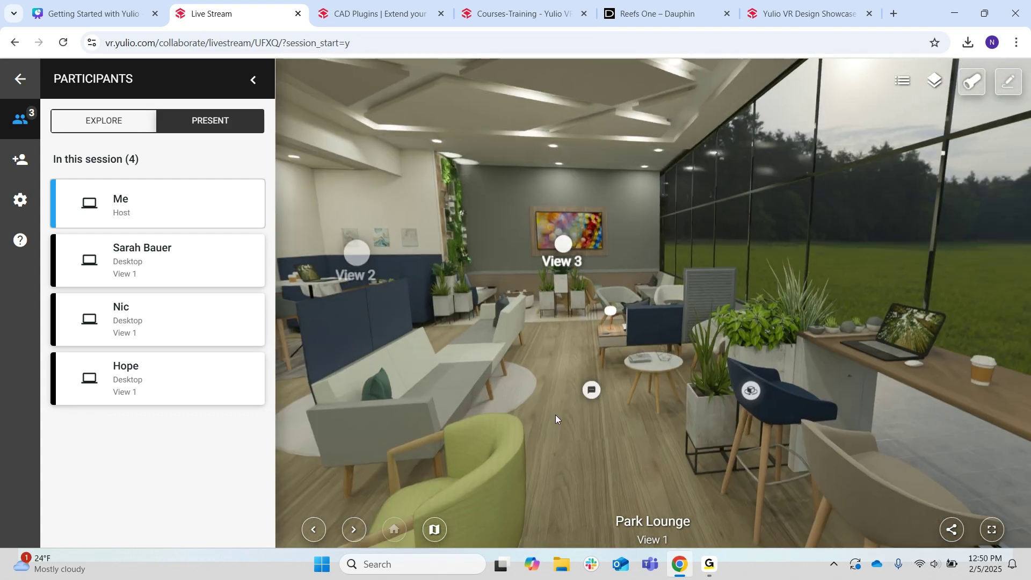
- Inspect the Paloma Barstool 3D model and its AR QR code from the blue stool's hotspot, and return to View 1
{"action": "left_click", "coordinate": [697, 379]}
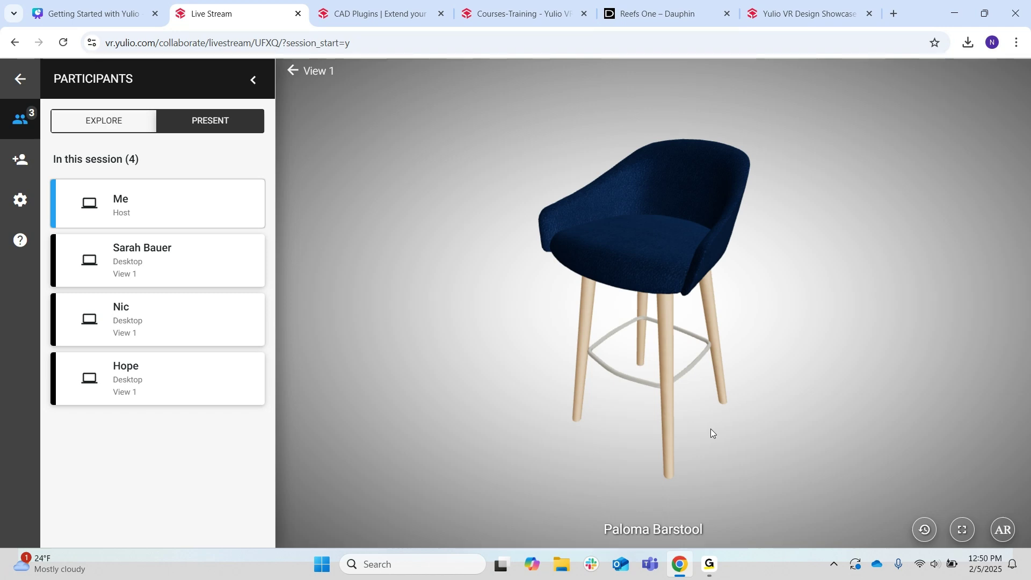
{"action": "left_click_drag", "start_coordinate": [739, 327], "coordinate": [847, 294]}
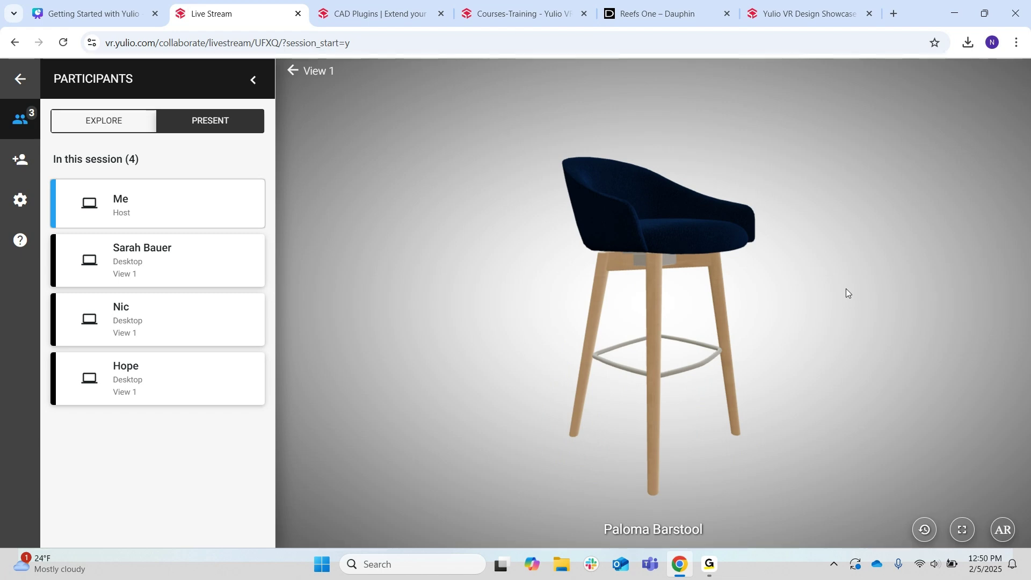
{"action": "left_click", "coordinate": [999, 531]}
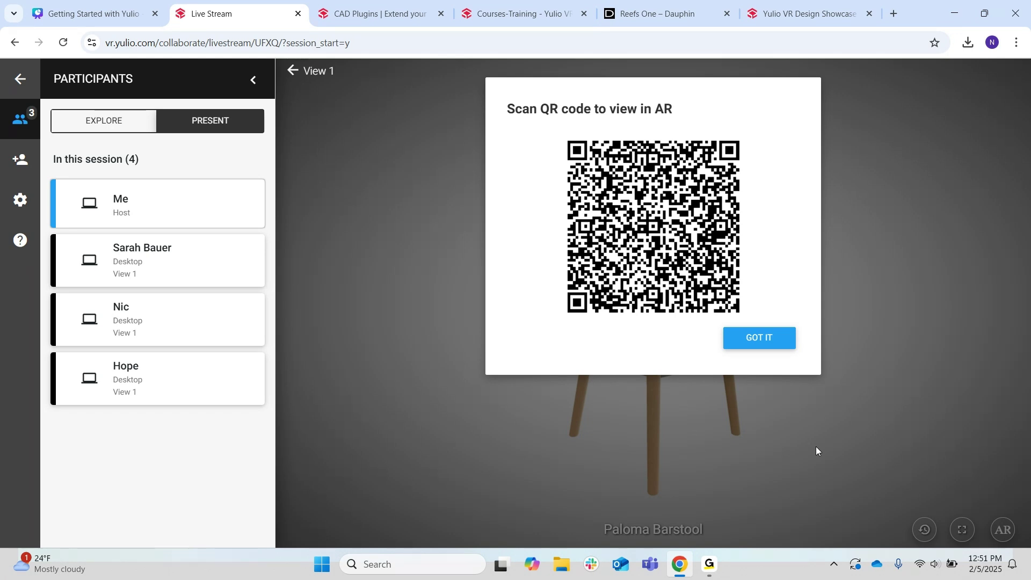
{"action": "left_click", "coordinate": [816, 446]}
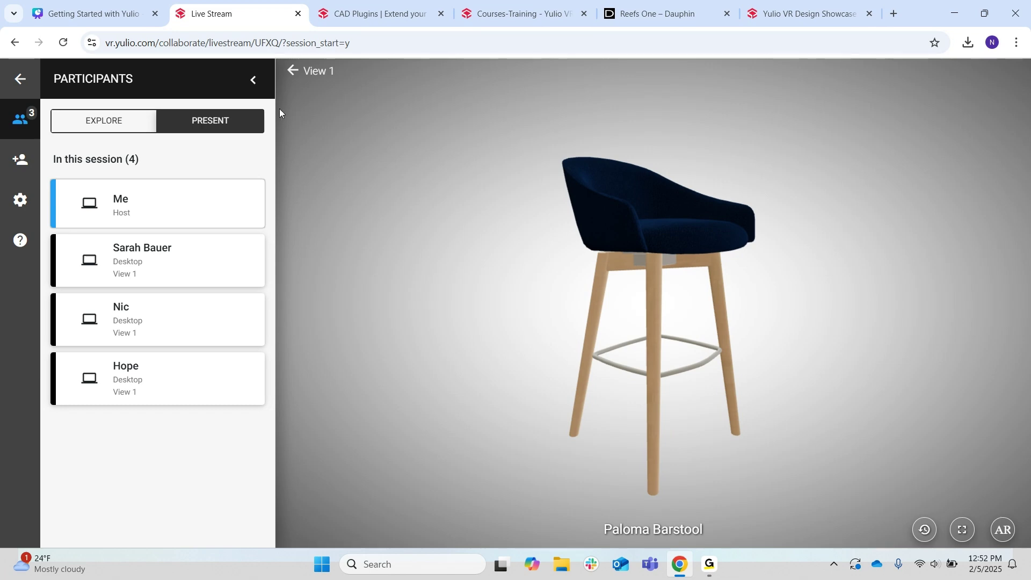
{"action": "left_click", "coordinate": [293, 71]}
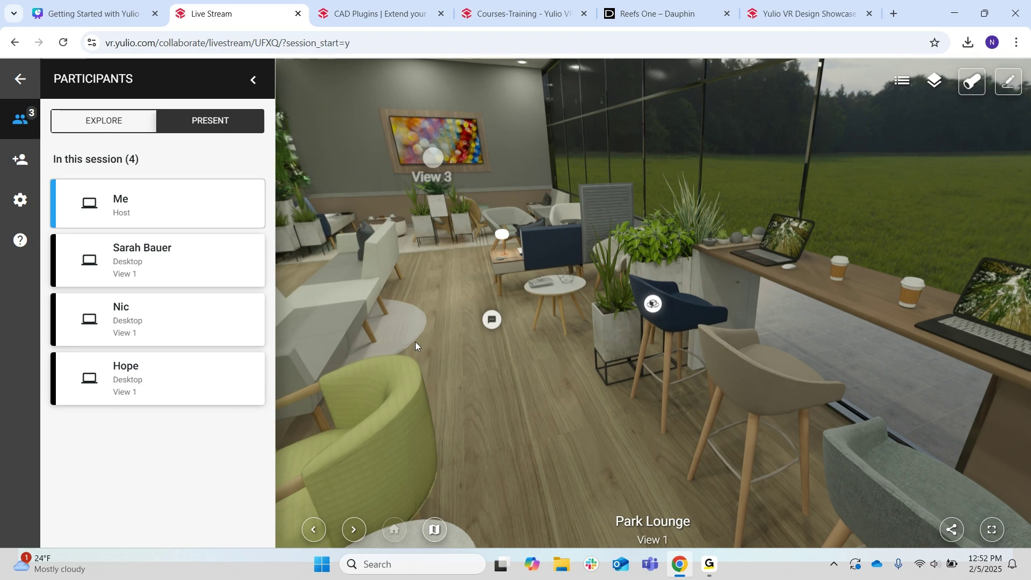
- Mark up View 1 with the red Pen tool: a cross over the beige barstool and a loop around the green armchair's backrest
{"action": "left_click_drag", "start_coordinate": [449, 362], "coordinate": [597, 402]}
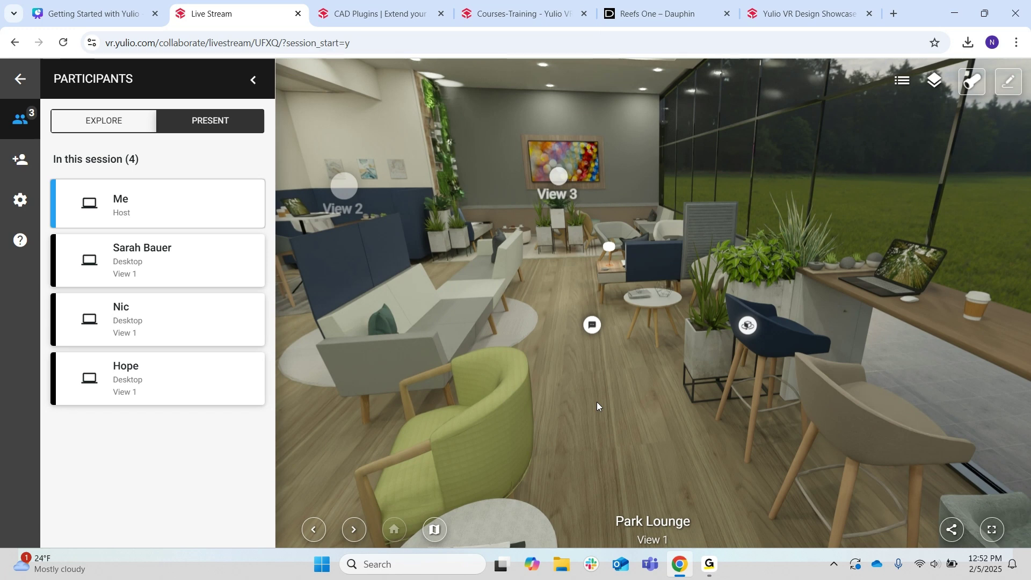
{"action": "left_click", "coordinate": [1008, 84]}
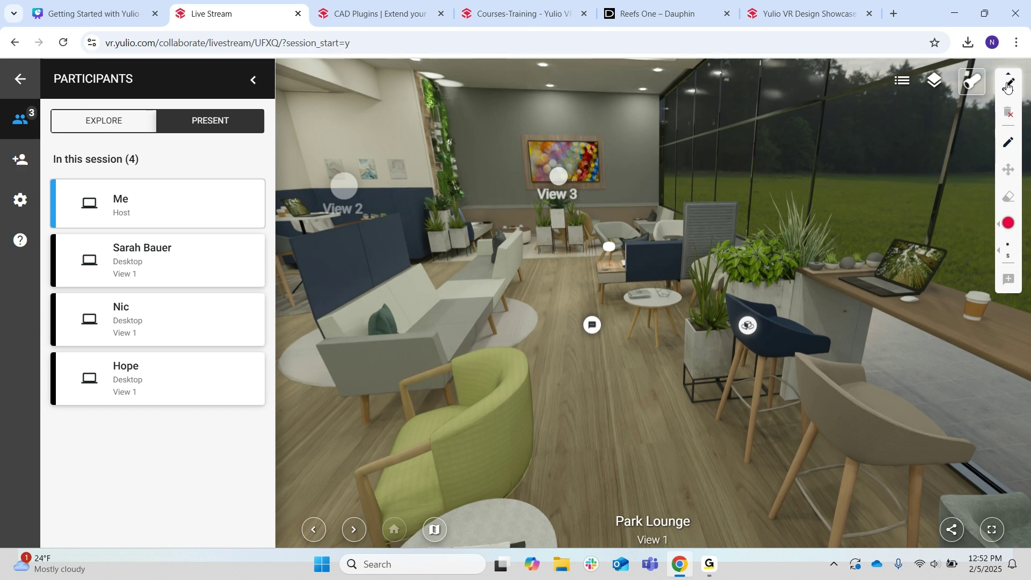
{"action": "left_click", "coordinate": [1008, 85]}
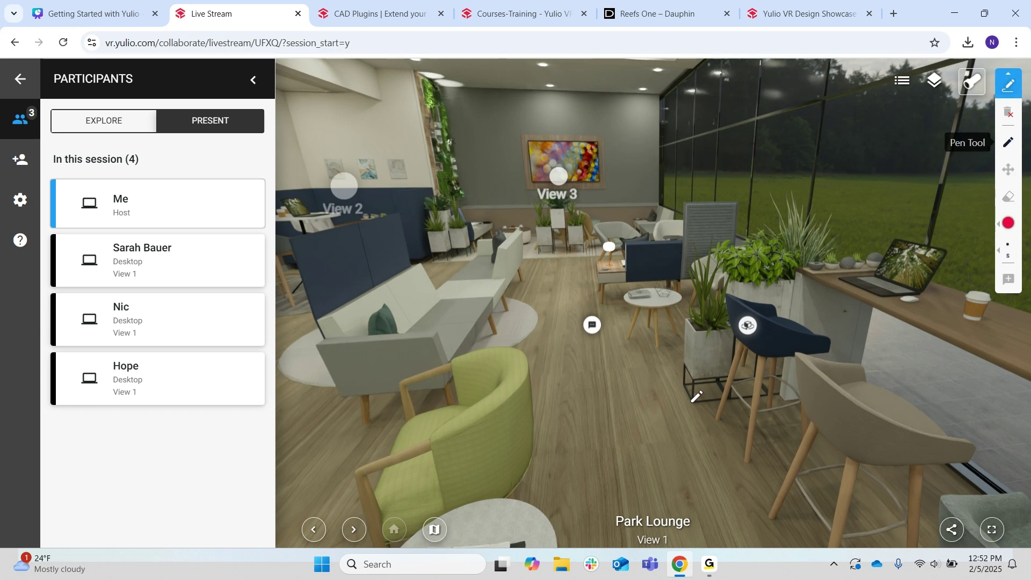
{"action": "left_click_drag", "start_coordinate": [817, 376], "coordinate": [886, 443]}
{"action": "left_click_drag", "start_coordinate": [881, 348], "coordinate": [803, 445]}
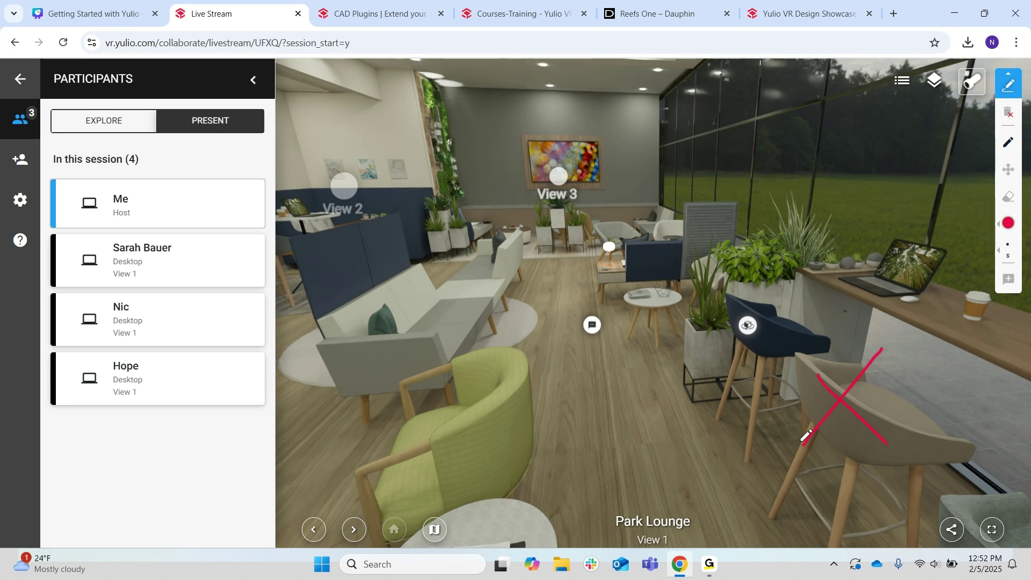
{"action": "mouse_move", "coordinate": [500, 365]}
{"action": "left_mouse_down"}
{"action": "mouse_move", "coordinate": [488, 361]}
{"action": "mouse_move", "coordinate": [486, 436]}
{"action": "mouse_move", "coordinate": [427, 383]}
{"action": "left_mouse_up"}
- Add the comment "Change this" on the light-coloured sofa in View 1
{"action": "left_click", "coordinate": [1009, 279]}
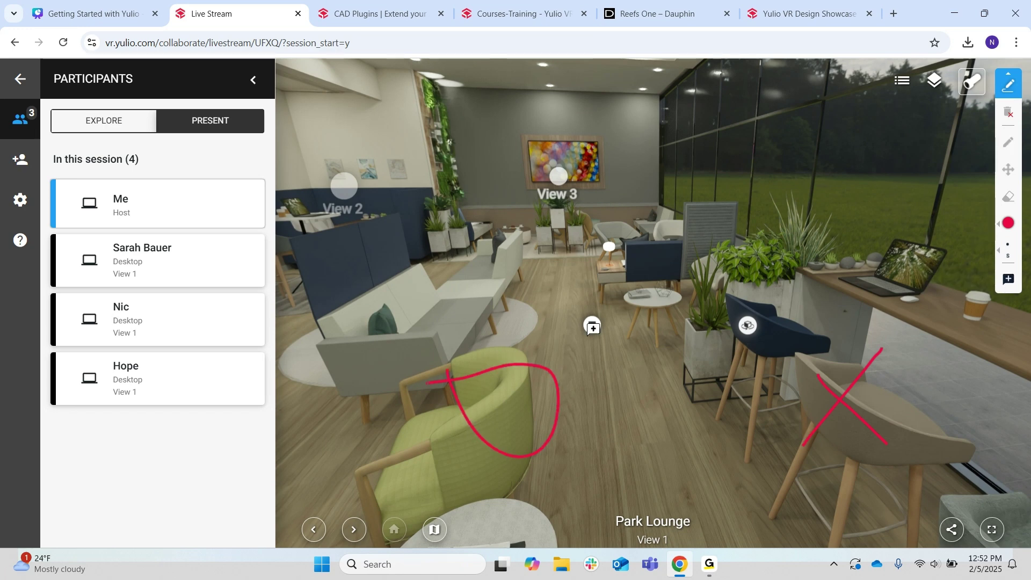
{"action": "left_click", "coordinate": [475, 291]}
{"action": "left_click", "coordinate": [718, 268]}
{"action": "type", "text": "Change this"}
{"action": "left_click", "coordinate": [812, 355]}
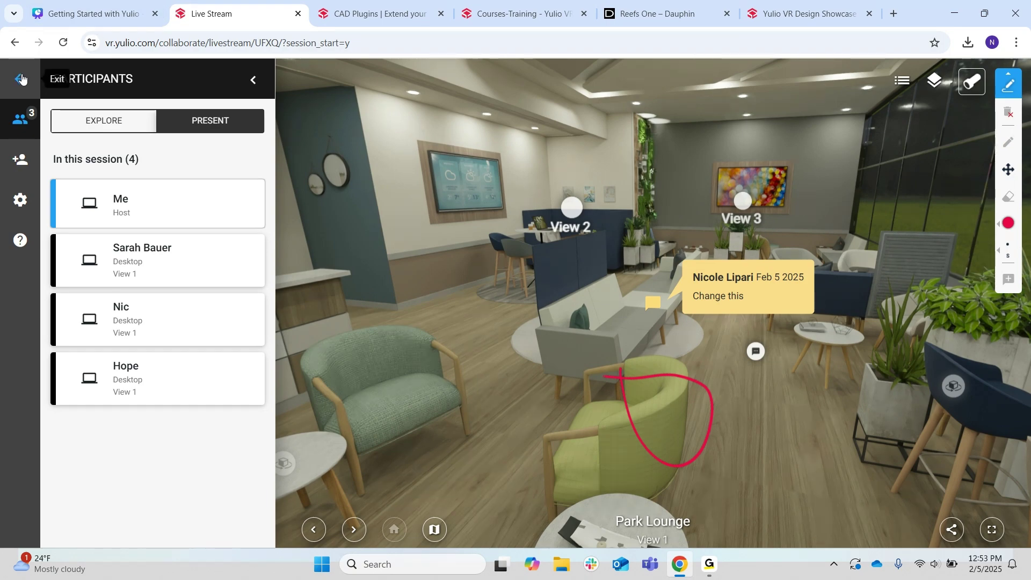
- Exit the live Collaborate session
{"action": "left_click", "coordinate": [21, 78]}
{"action": "left_click", "coordinate": [569, 192]}
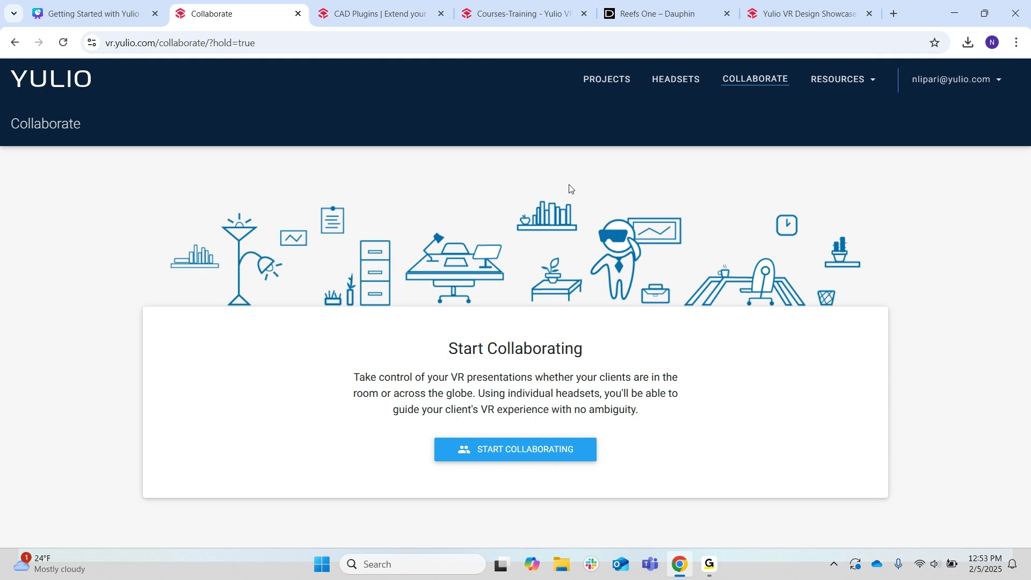
- Switch to the Canva presentation and advance to the "Thanks for Joining!" slide
{"action": "left_click", "coordinate": [129, 13]}
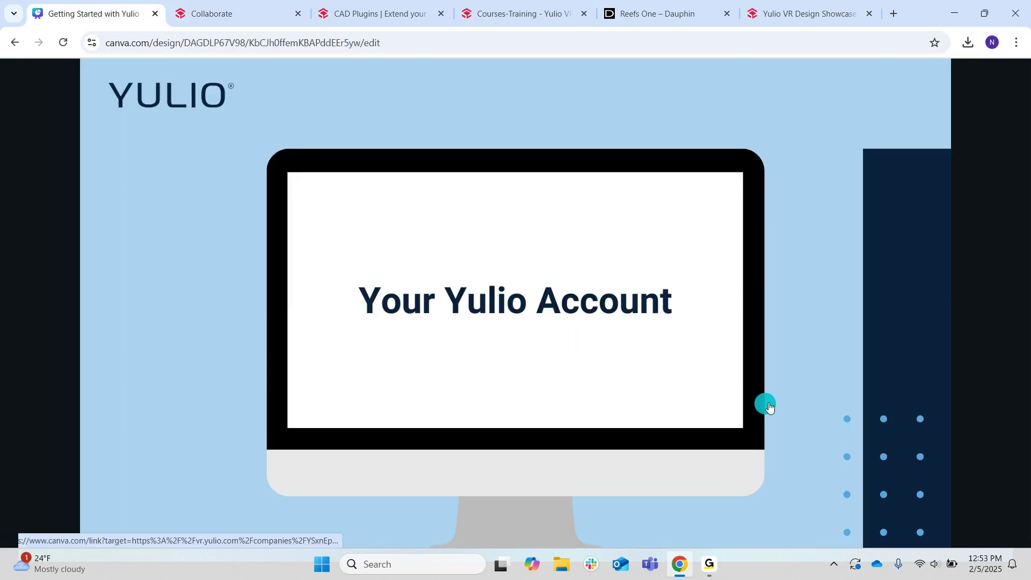
{"action": "left_click", "coordinate": [830, 410]}
{"action": "left_click", "coordinate": [830, 410]}
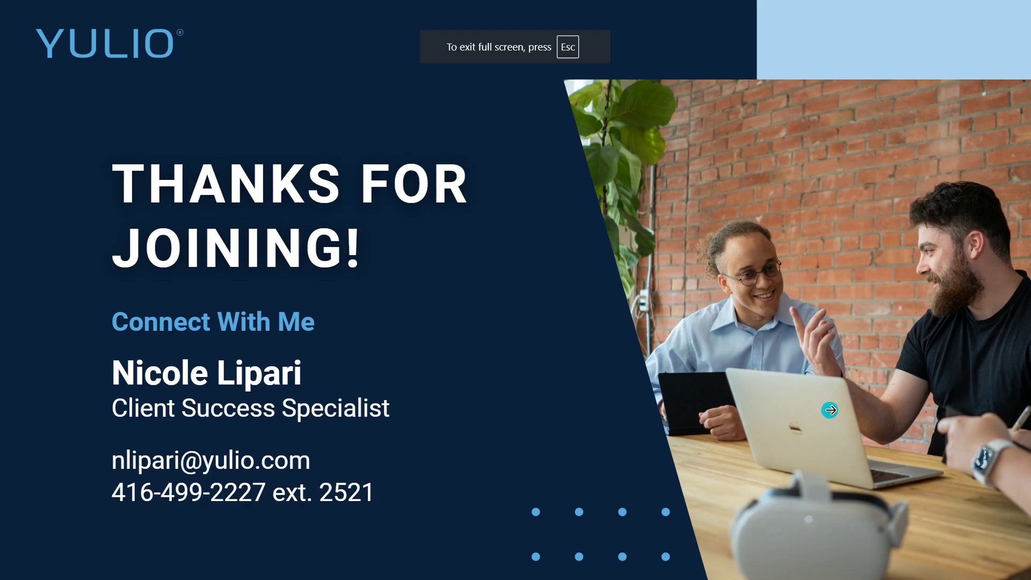